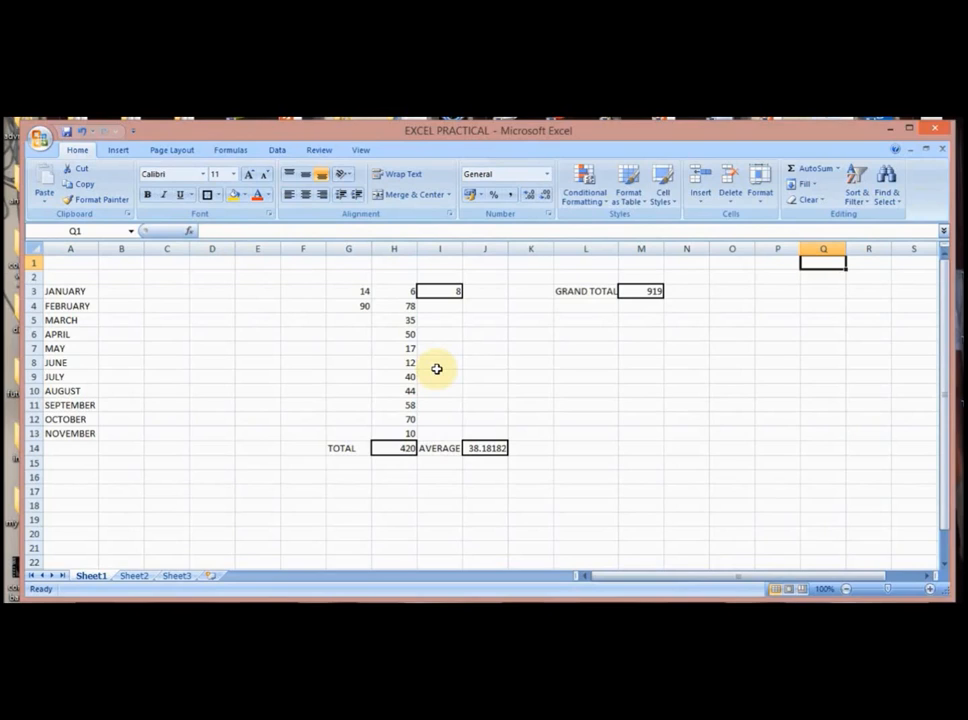
# - Examine the monthly values in H3:H13 and the total formula in cell H14
pyautogui.click(400, 290)
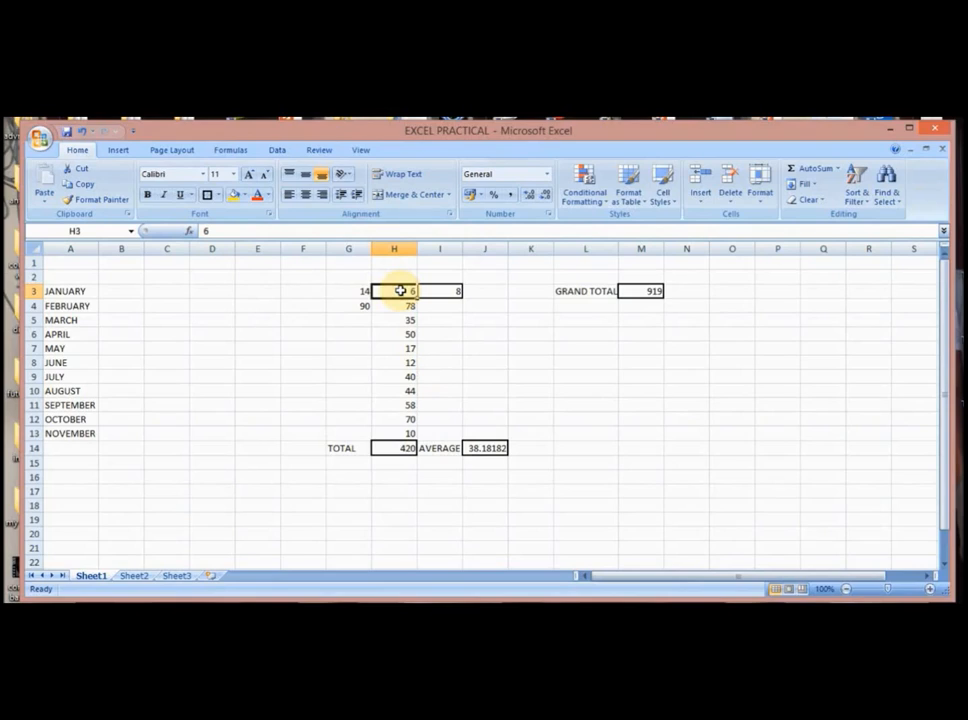
pyautogui.click(401, 305)
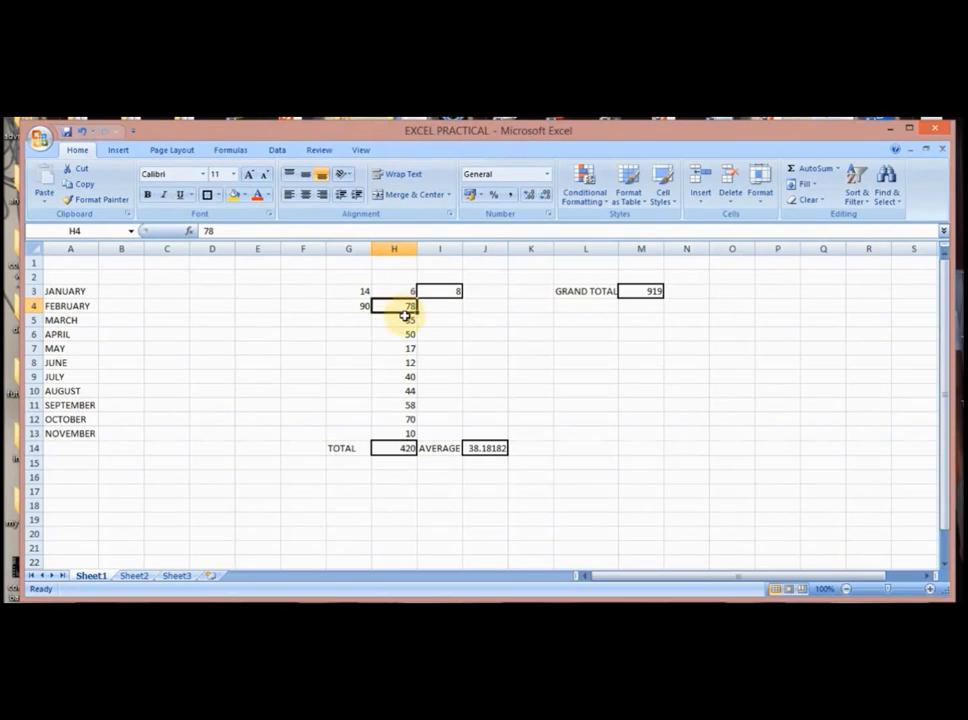
pyautogui.click(408, 431)
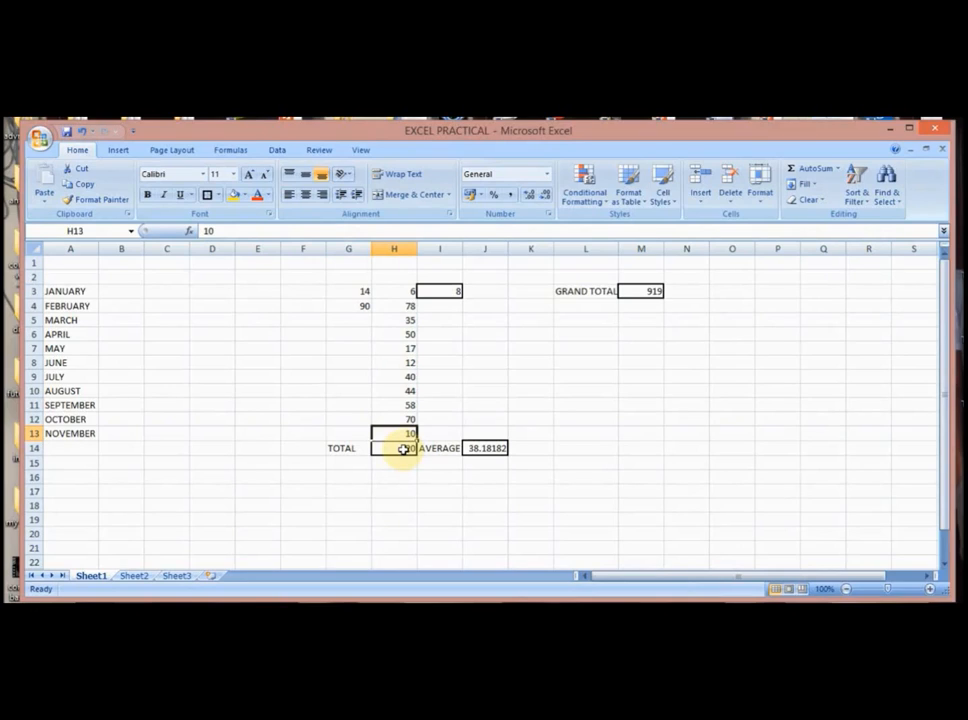
pyautogui.click(403, 449)
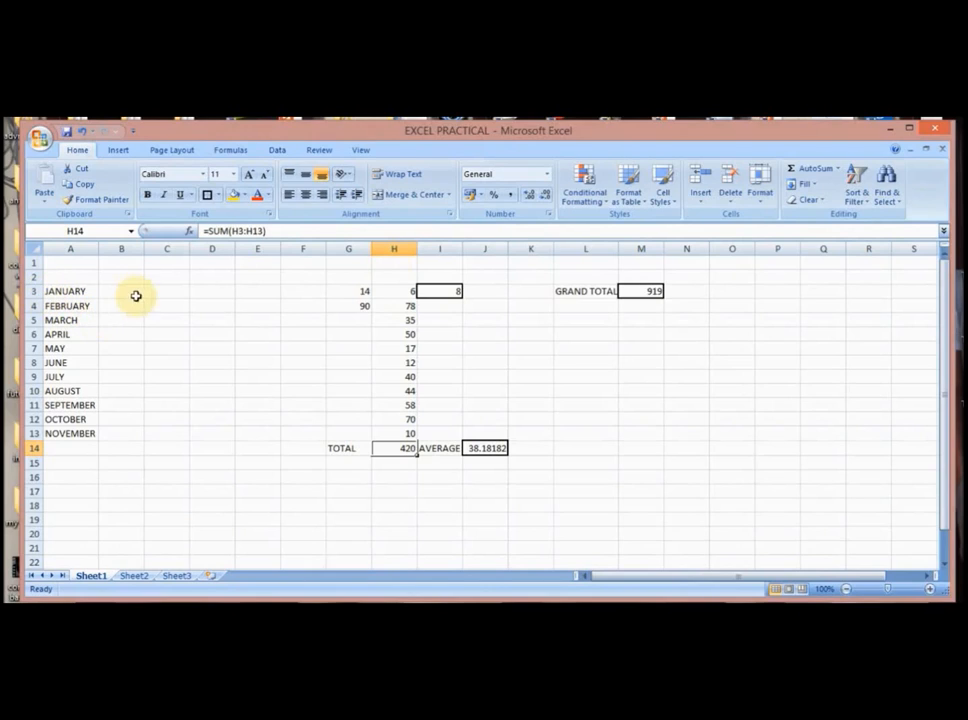
pyautogui.click(392, 291)
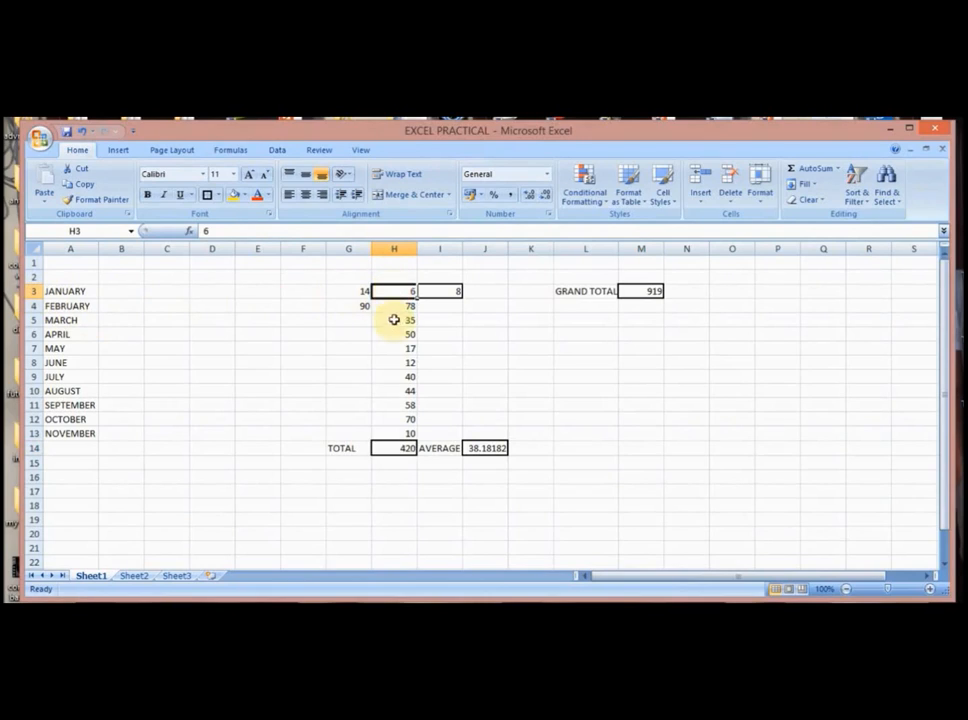
pyautogui.click(405, 433)
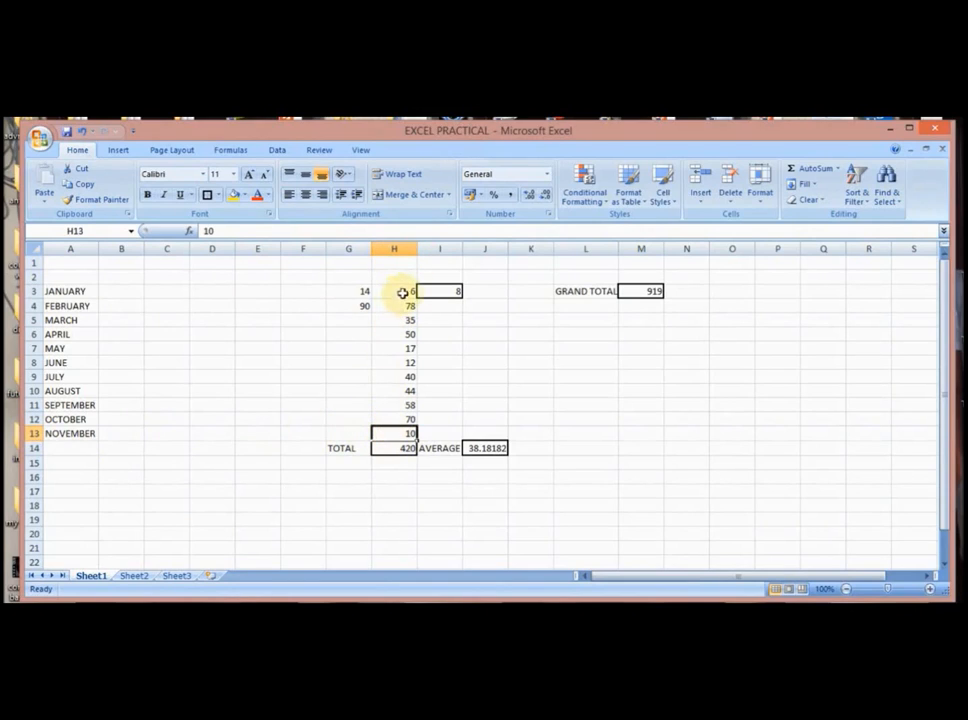
pyautogui.click(385, 448)
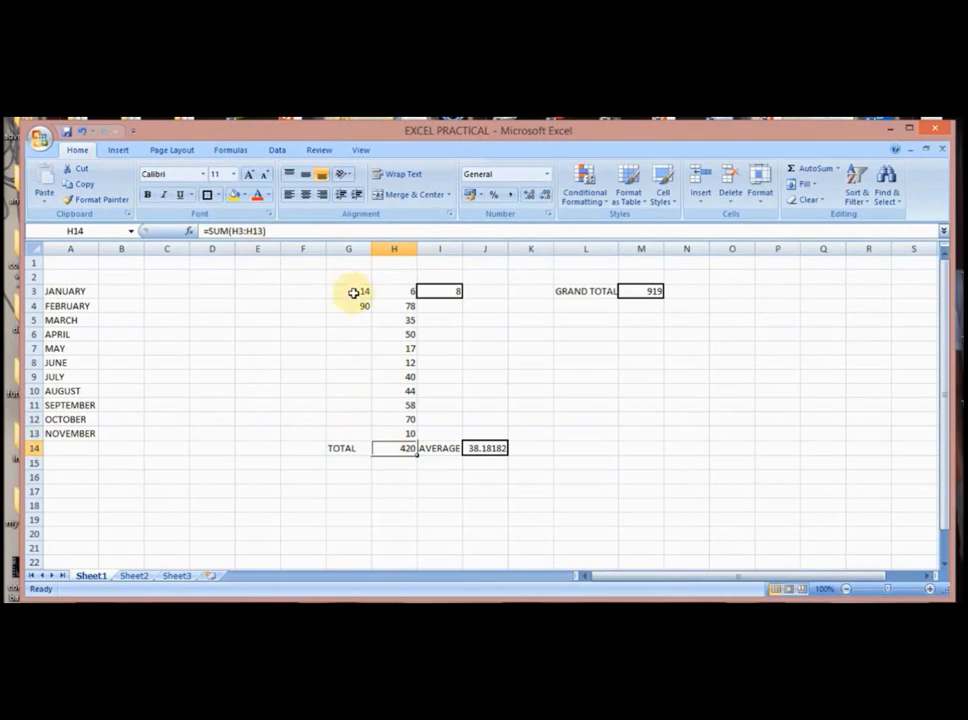
pyautogui.click(396, 461)
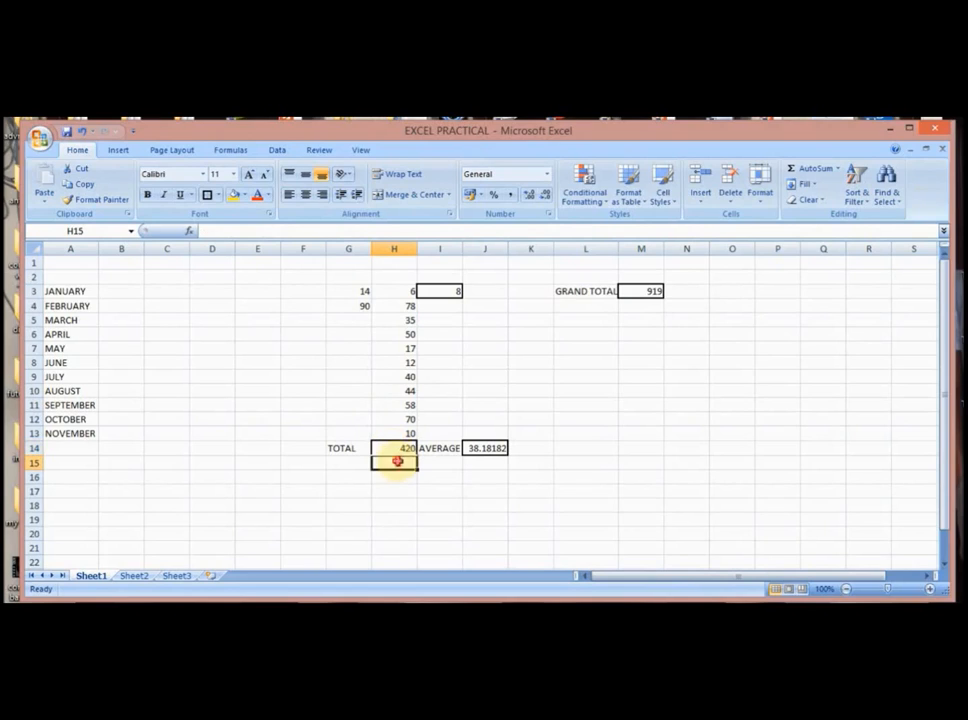
pyautogui.click(400, 447)
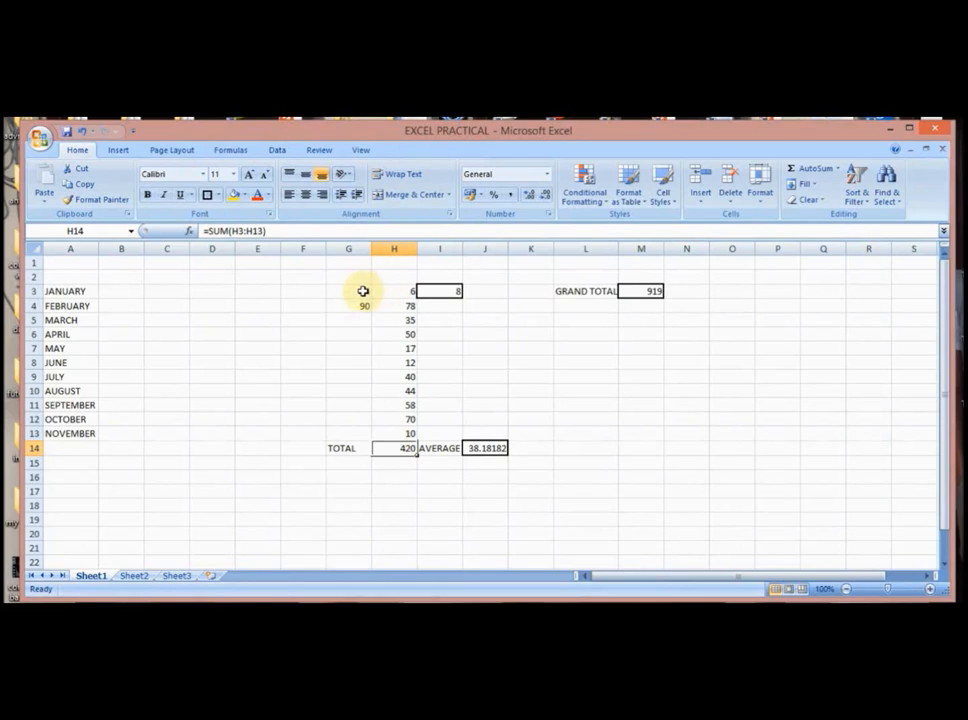
# - Examine the January values in G3 and H3, their columns, and the subtraction formula in cell I3
pyautogui.click(362, 291)
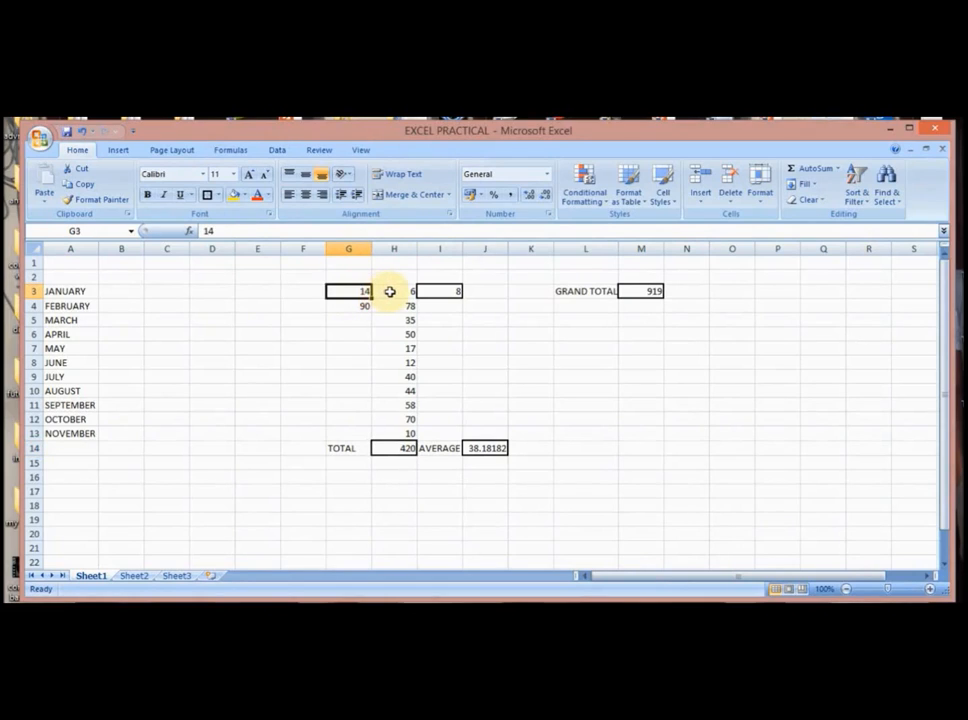
pyautogui.click(395, 291)
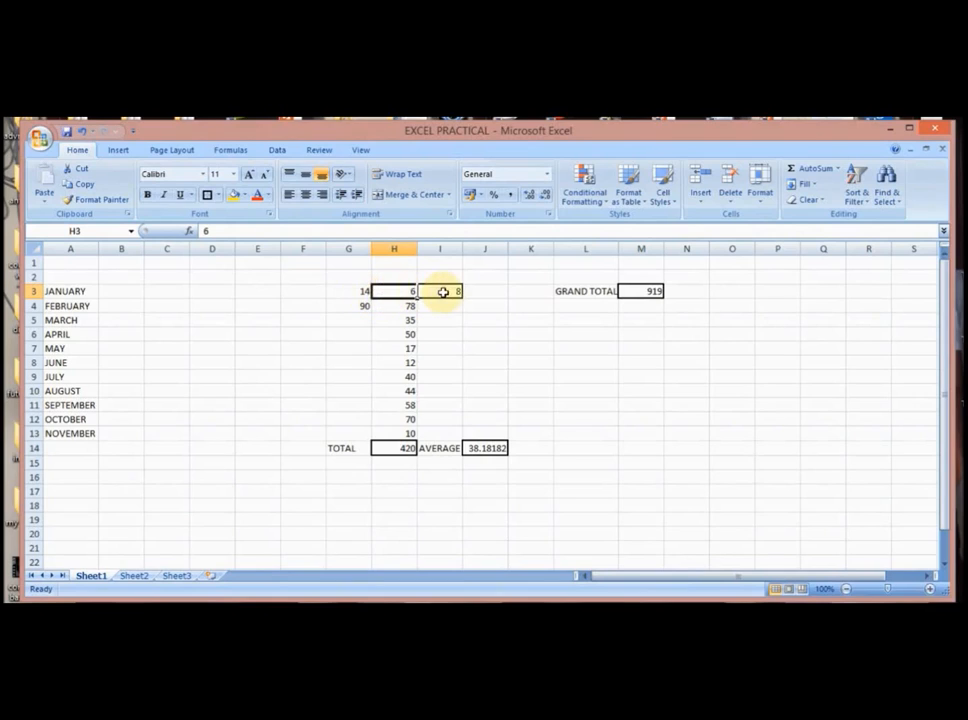
pyautogui.click(442, 291)
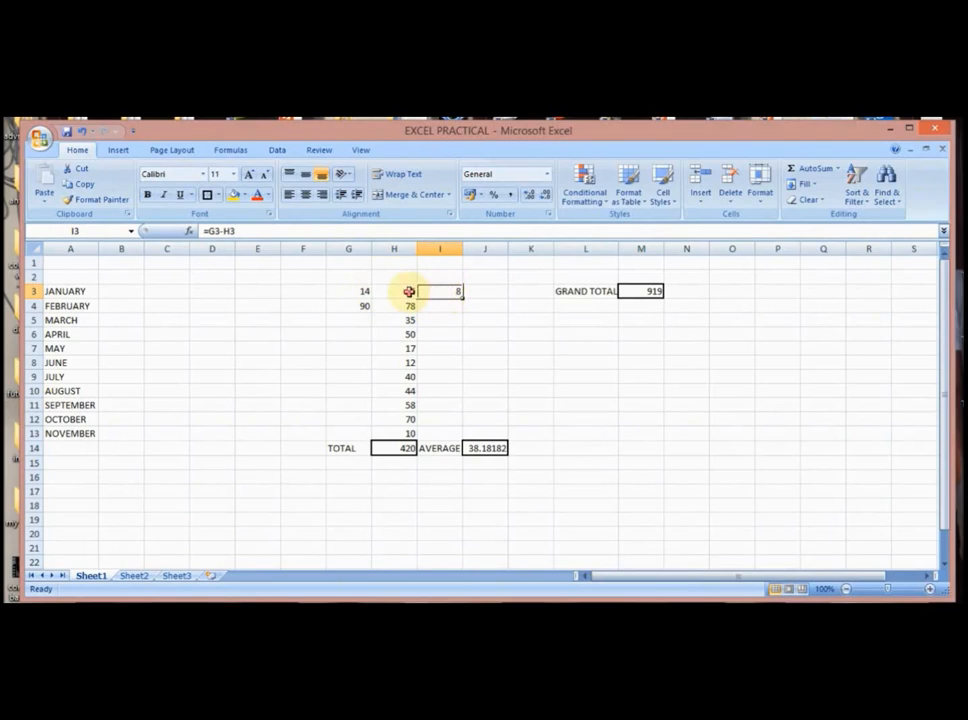
pyautogui.click(410, 291)
pyautogui.click(448, 292)
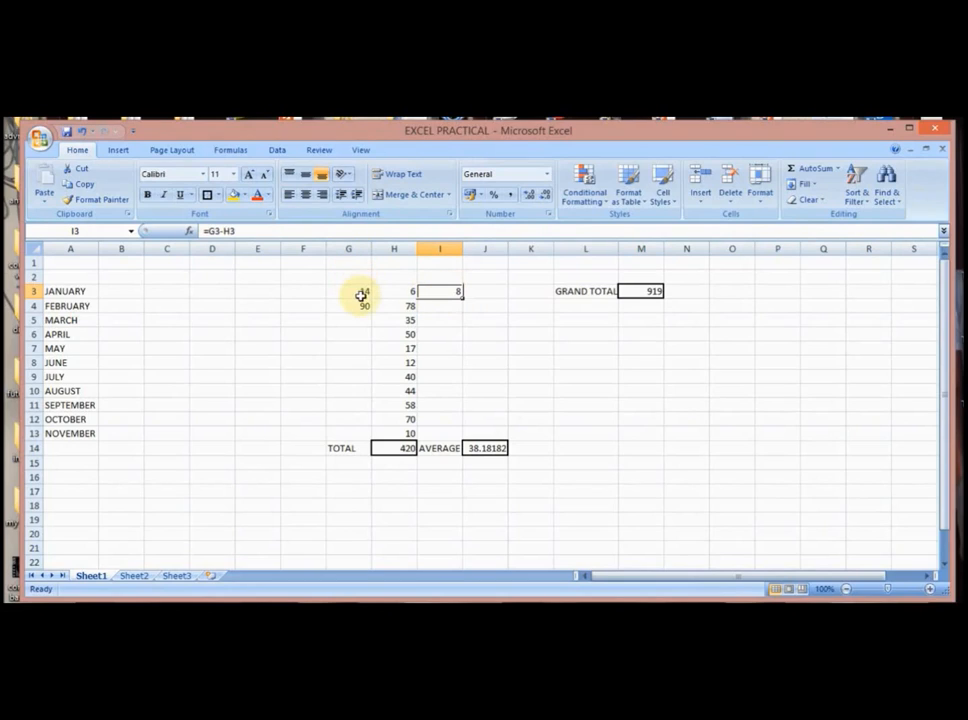
pyautogui.click(361, 292)
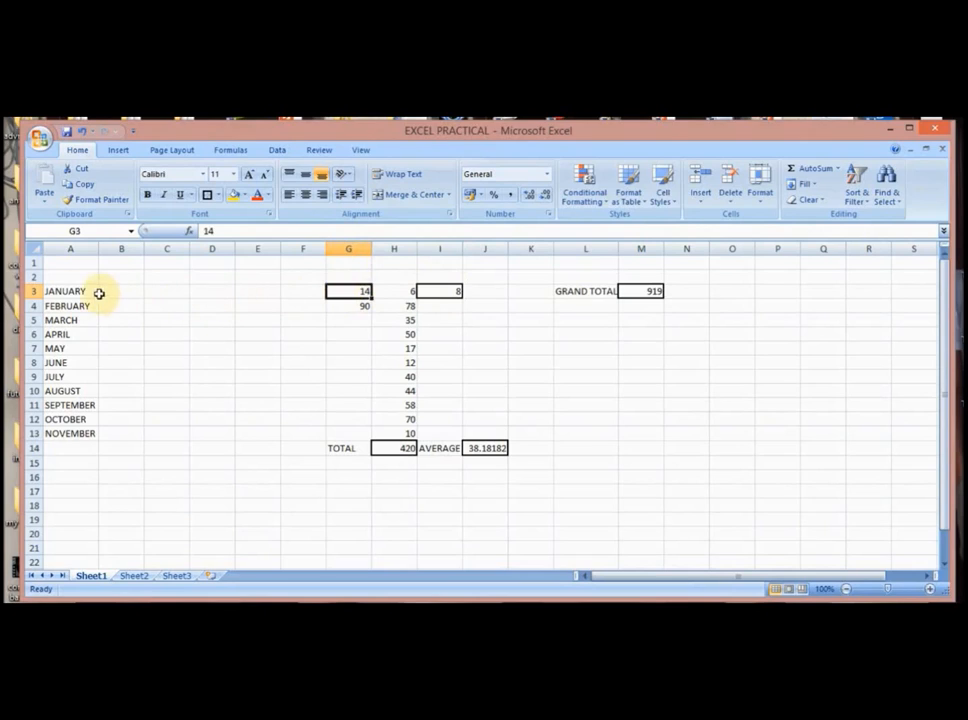
pyautogui.click(396, 249)
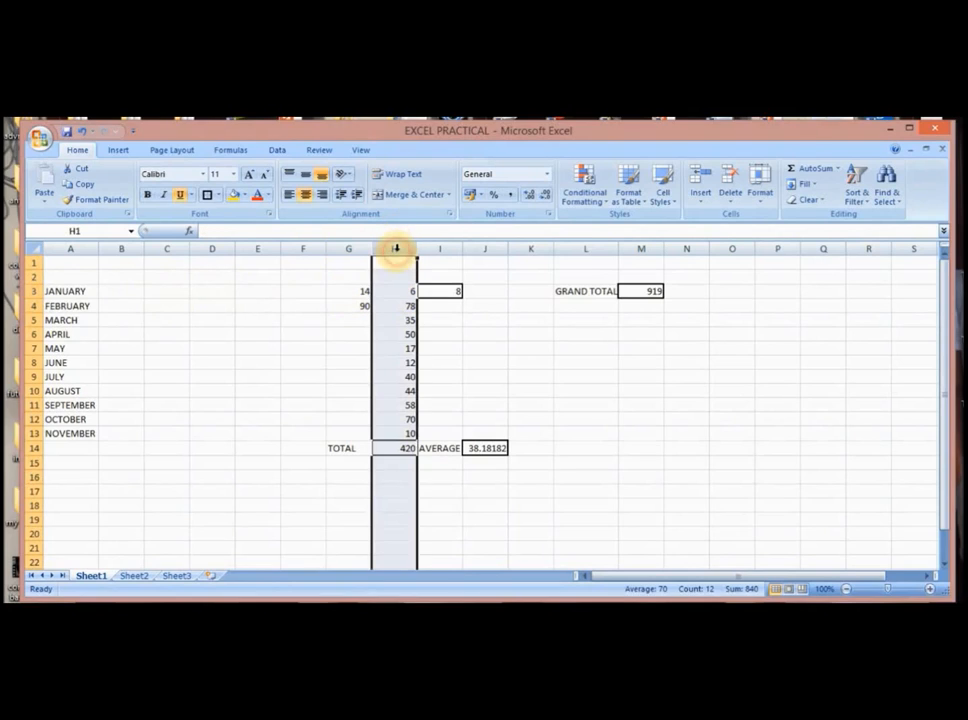
pyautogui.click(349, 249)
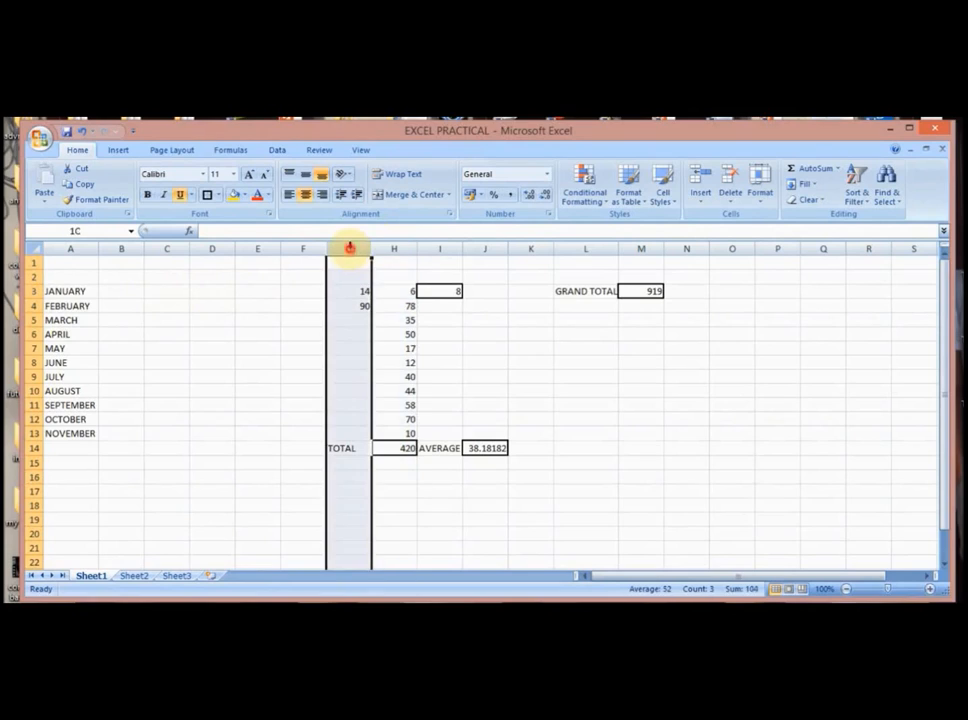
pyautogui.click(401, 288)
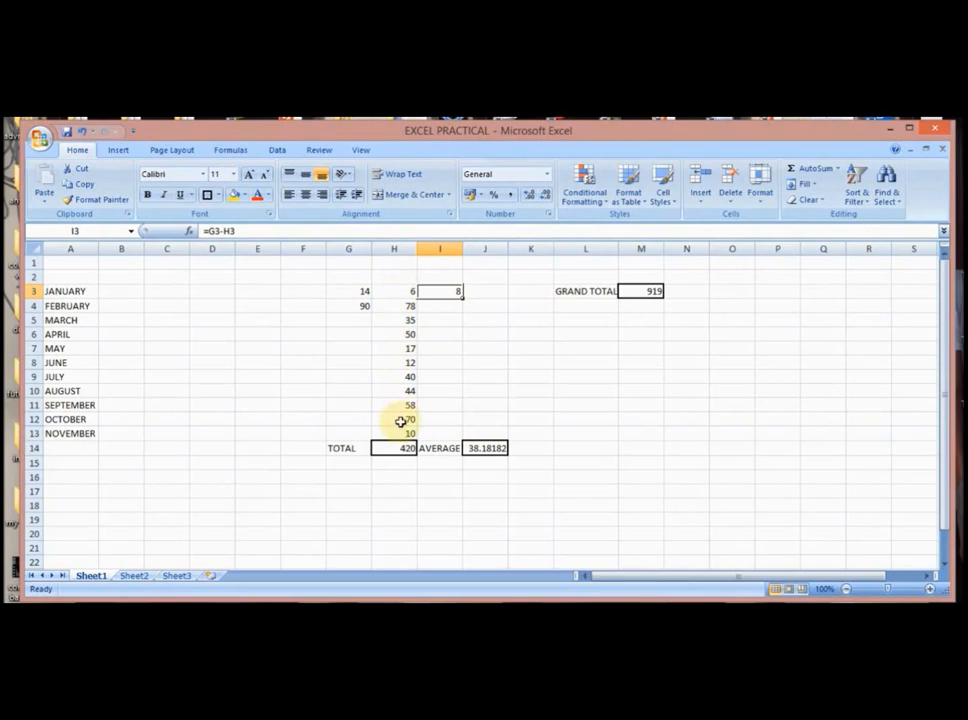
# - Inspect the average formula in cell J14 and the range H3:H13 it refers to
pyautogui.click(406, 290)
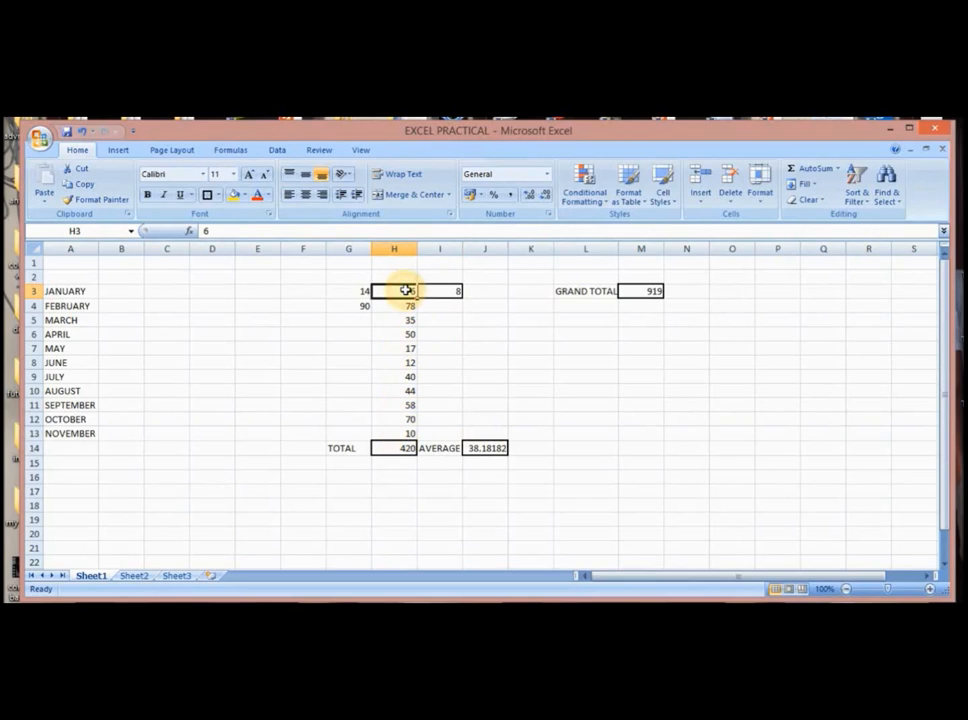
pyautogui.keyDown('shift'); pyautogui.click(402, 434); pyautogui.keyUp('shift')
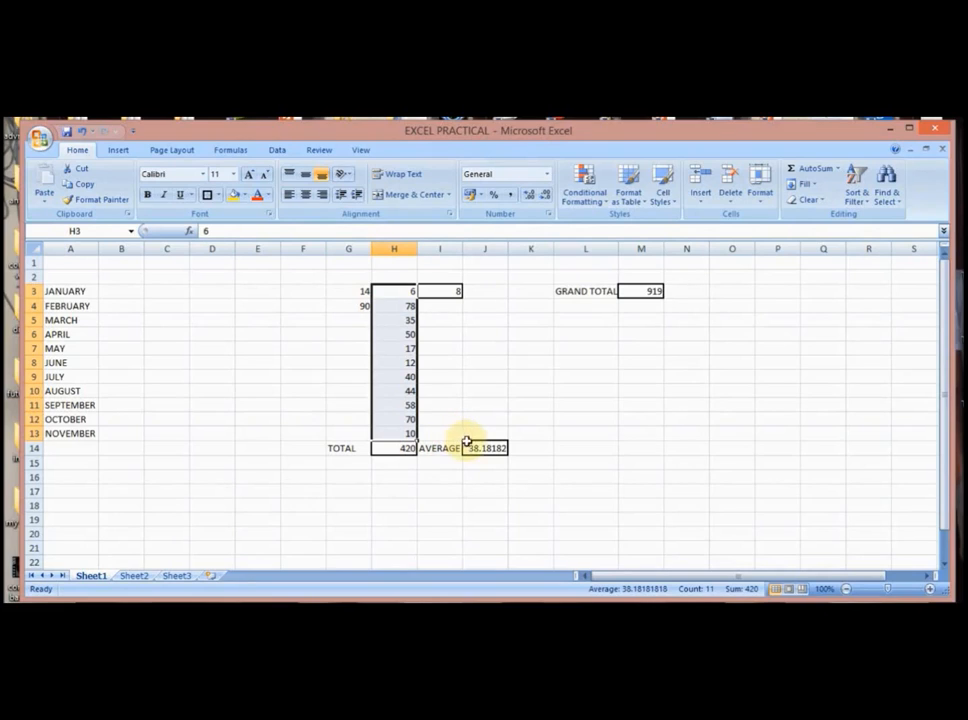
pyautogui.click(484, 448)
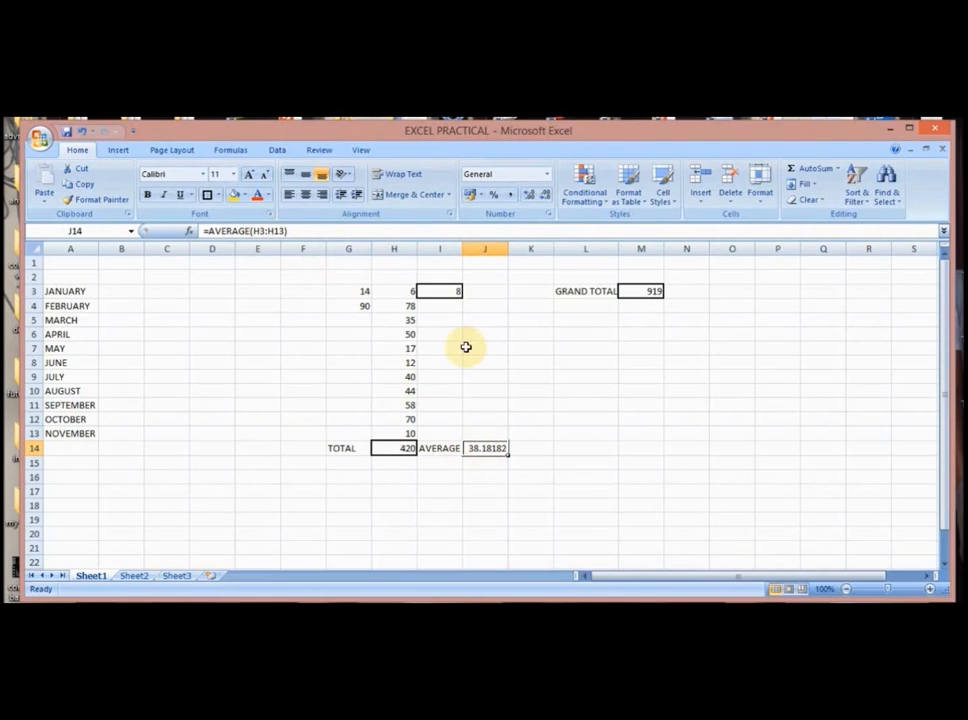
pyautogui.click(405, 292)
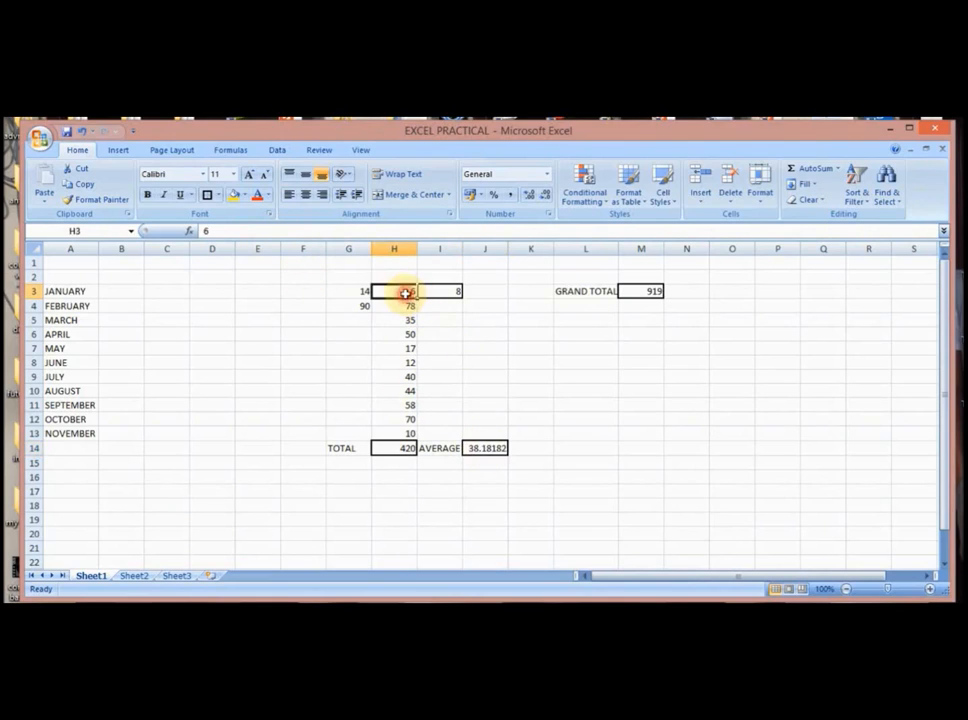
pyautogui.click(397, 433)
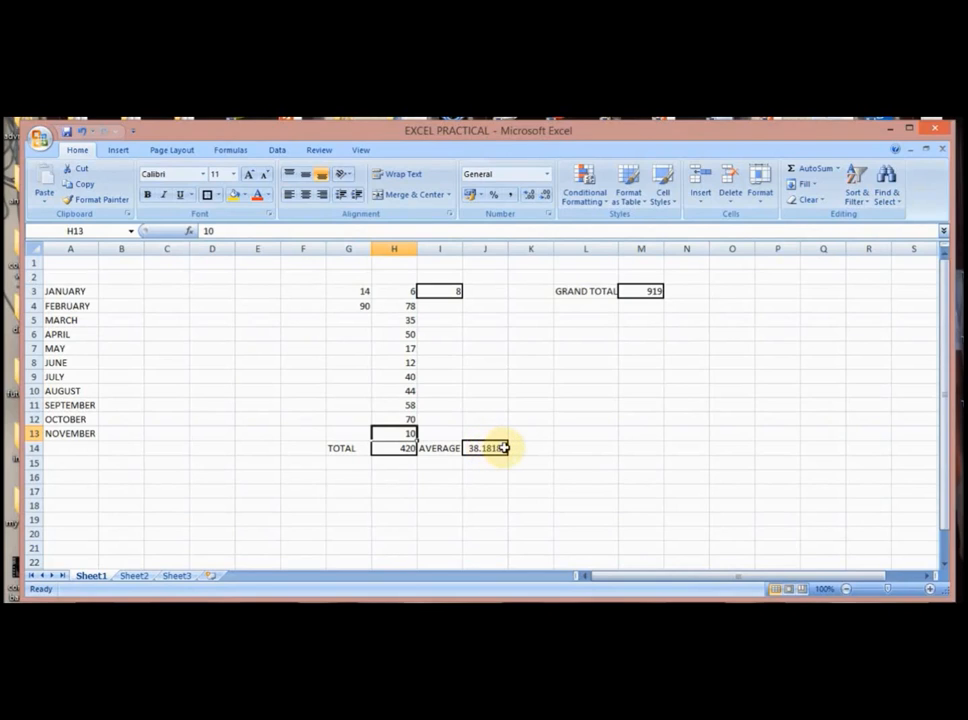
pyautogui.doubleClick(502, 448)
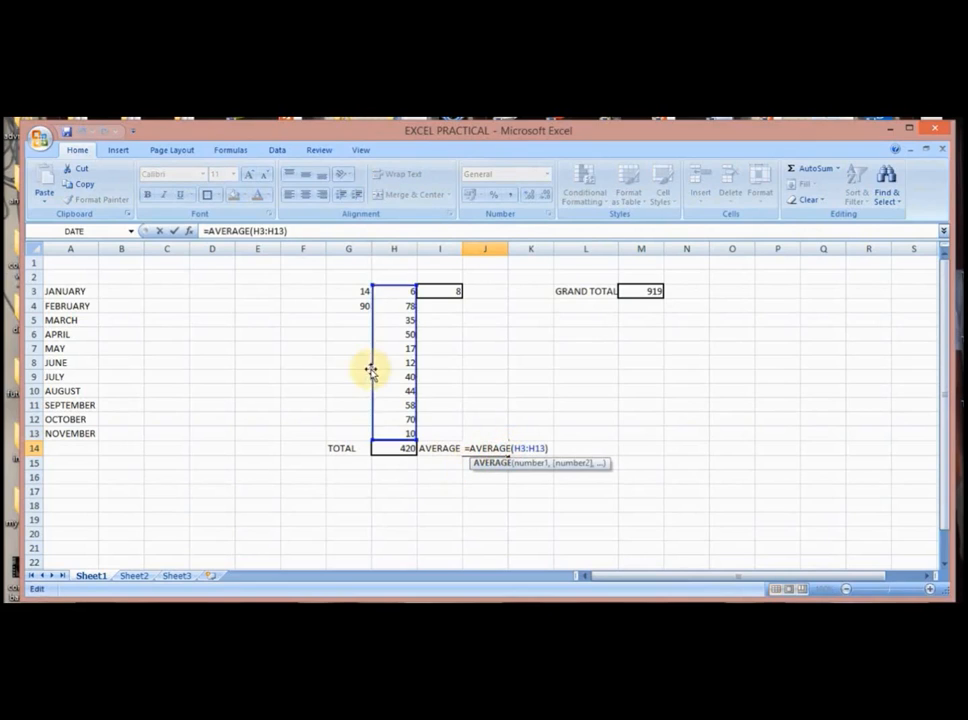
pyautogui.click(307, 338)
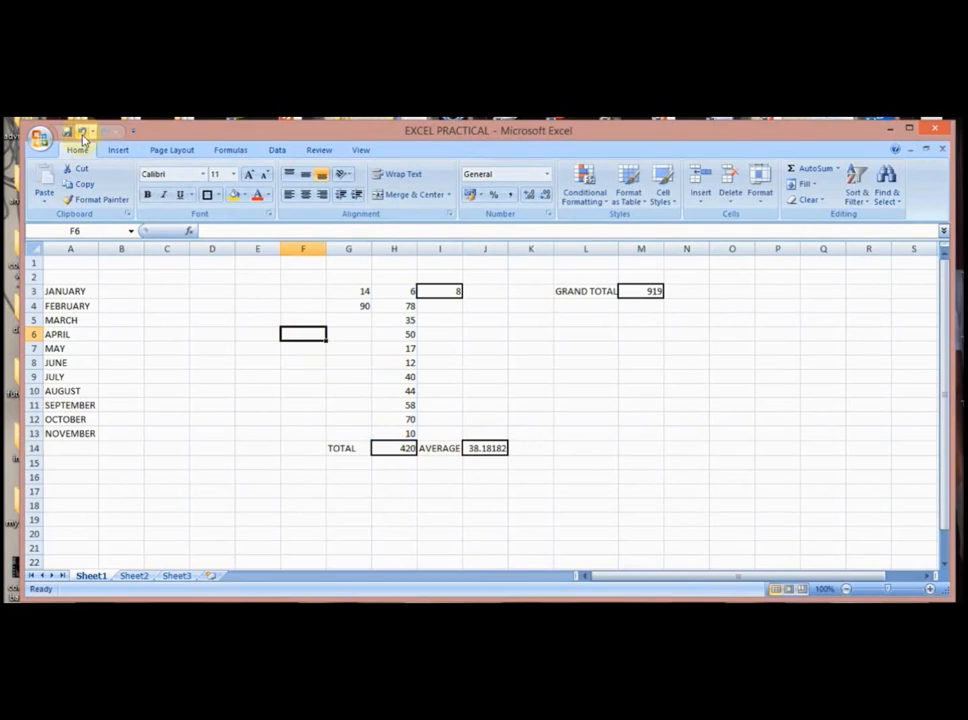
# - Clear the average formula from cell J14, keeping the AVERAGE label beside it
pyautogui.click(487, 449)
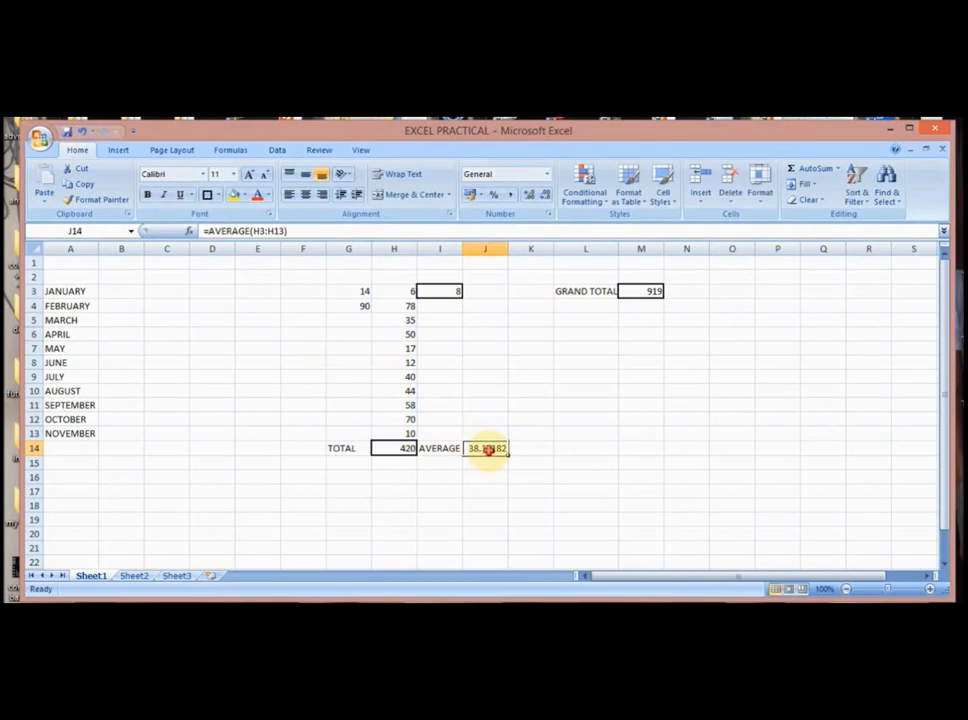
pyautogui.press('BackSpace')
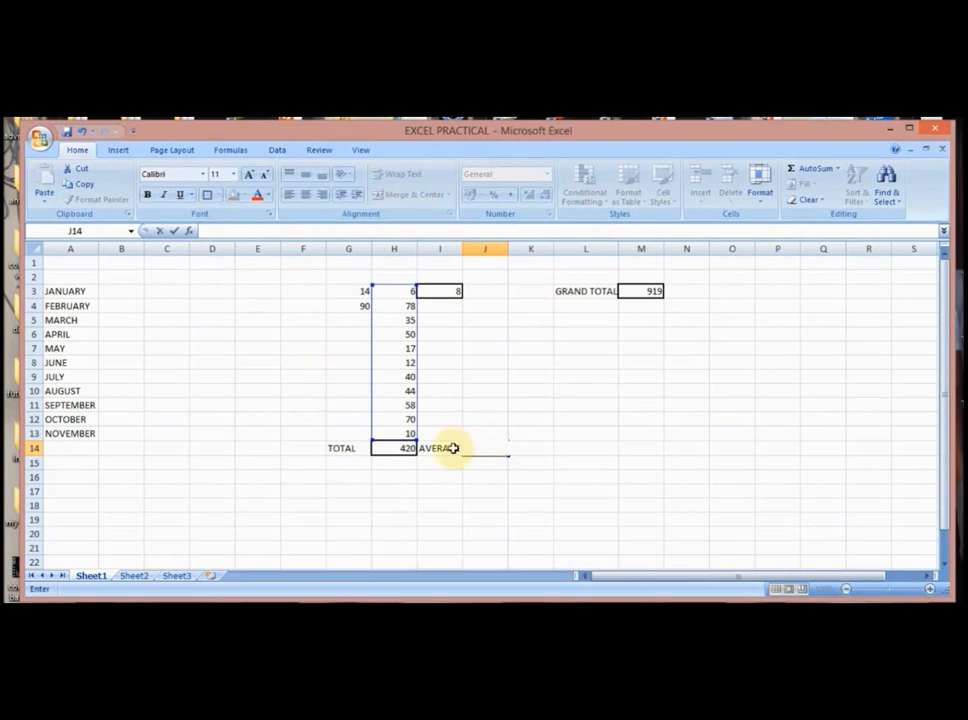
pyautogui.click(441, 448)
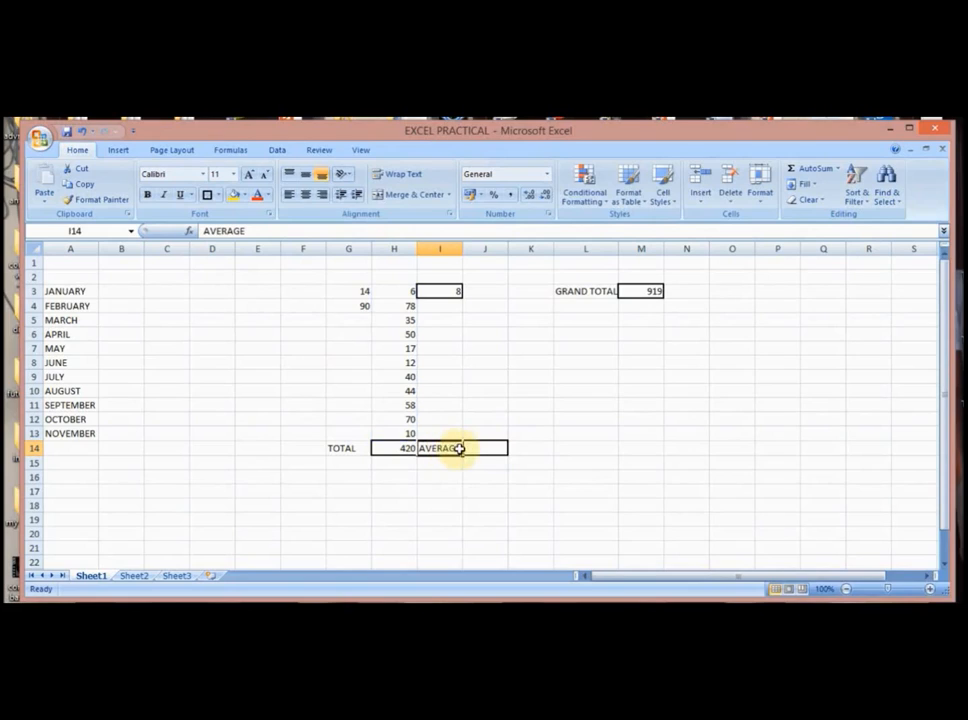
# - Check the monthly values in H3:H13 that the average in cell J14 has to cover
pyautogui.click(479, 448)
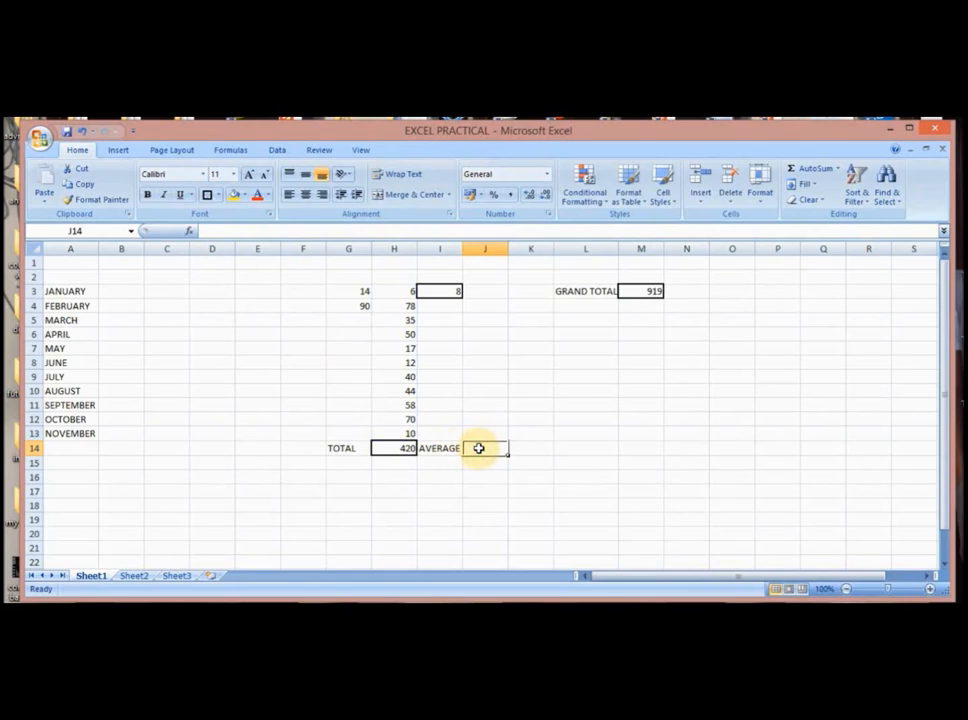
pyautogui.click(400, 293)
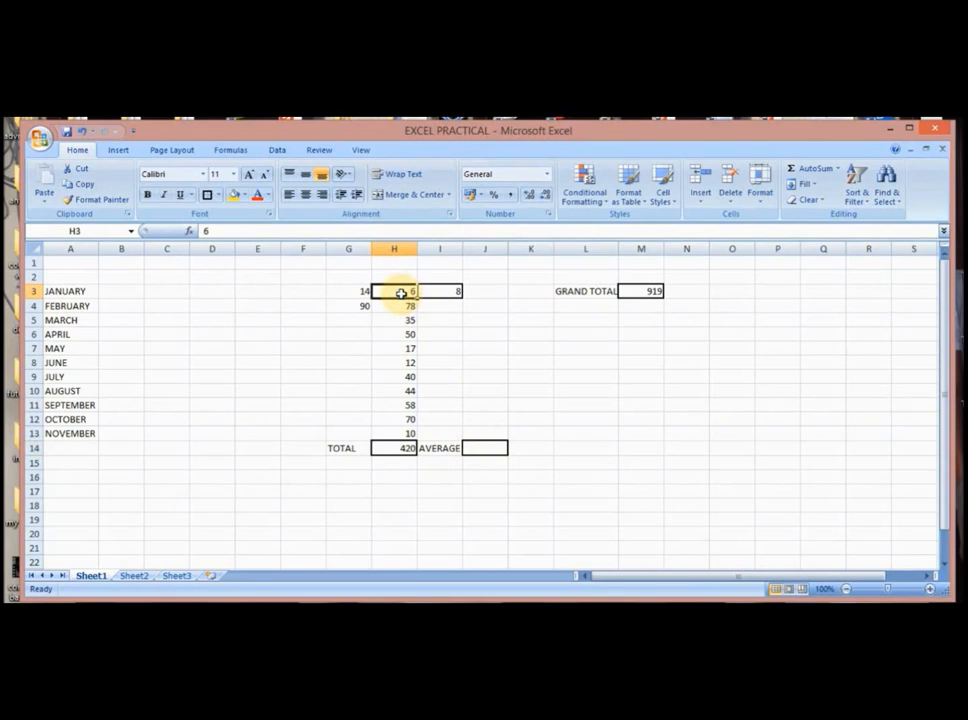
pyautogui.keyDown('shift'); pyautogui.click(400, 435); pyautogui.keyUp('shift')
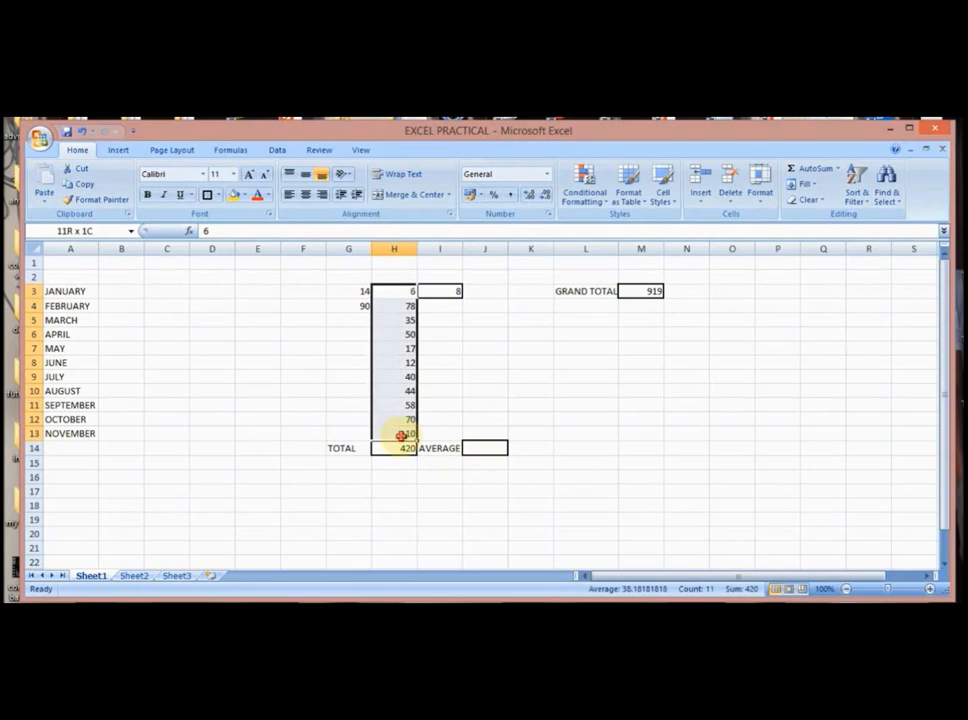
# - Write the formula =average(H3:H3) in cell J14, beside the AVERAGE label
pyautogui.click(473, 448)
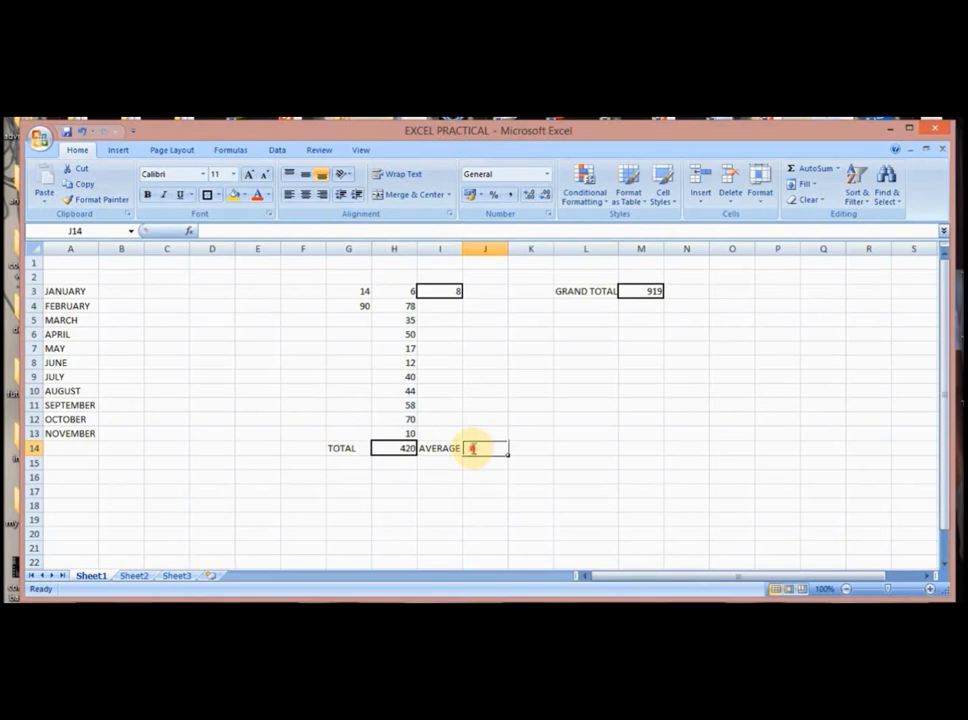
pyautogui.doubleClick(473, 448)
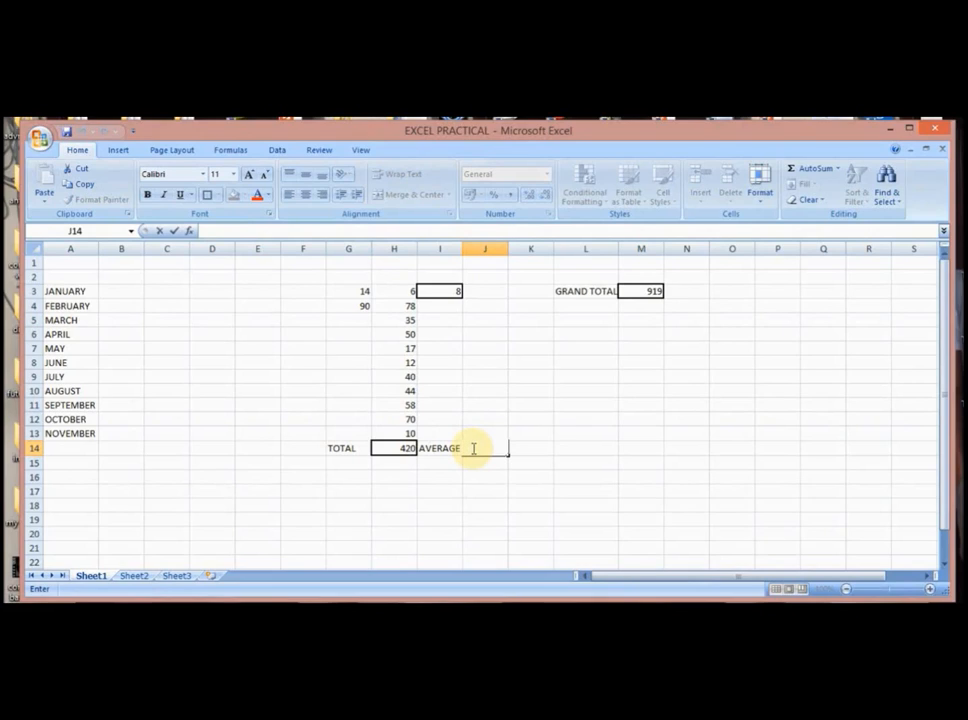
pyautogui.write('=')
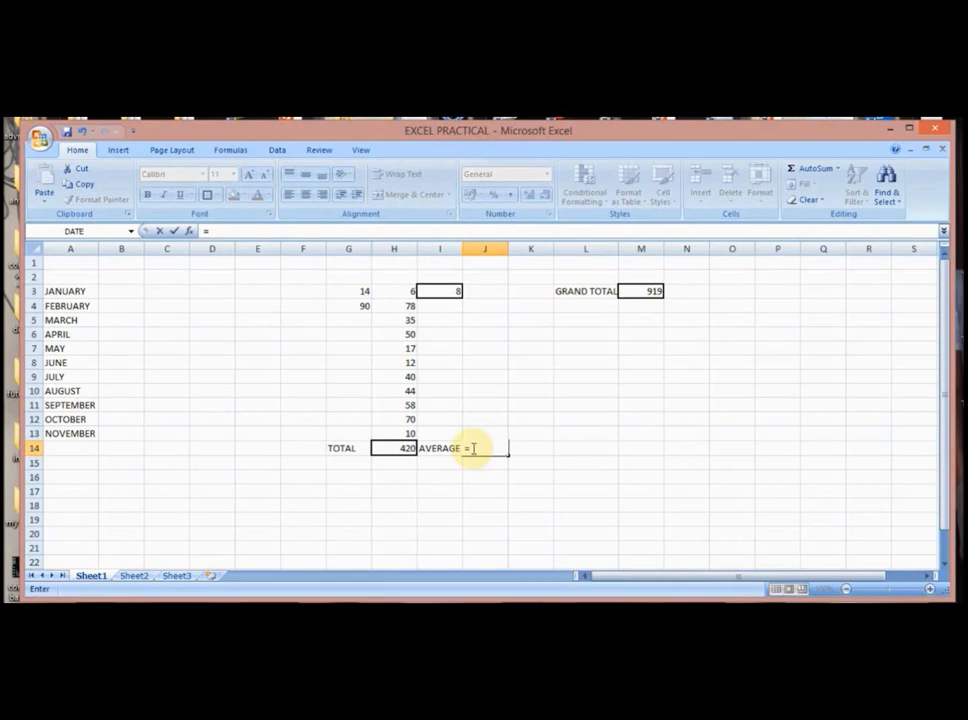
pyautogui.write('a')
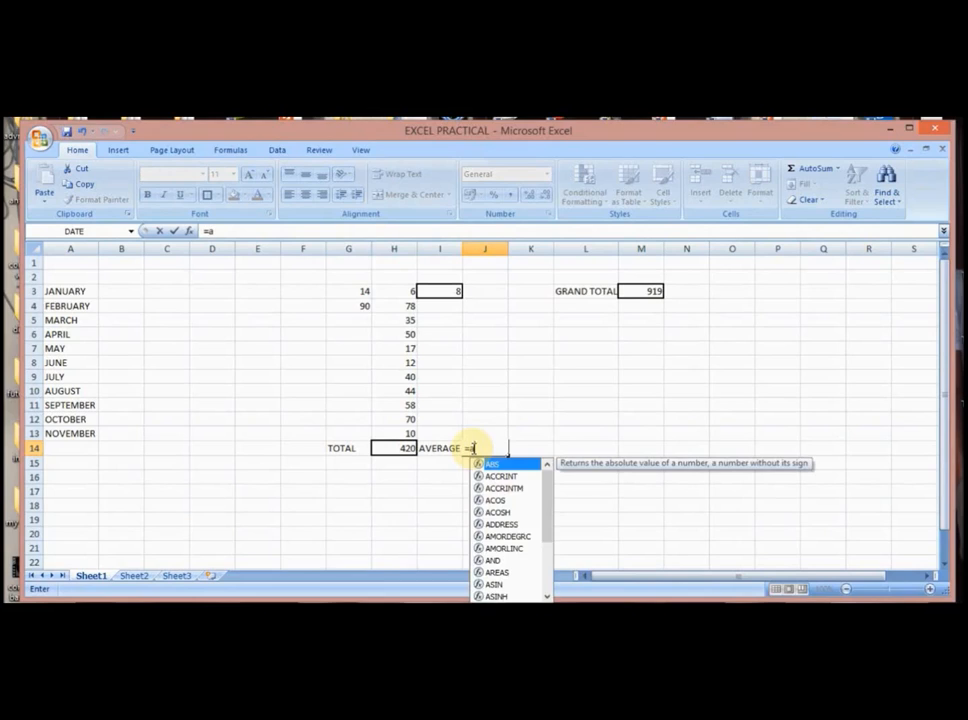
pyautogui.write('ve')
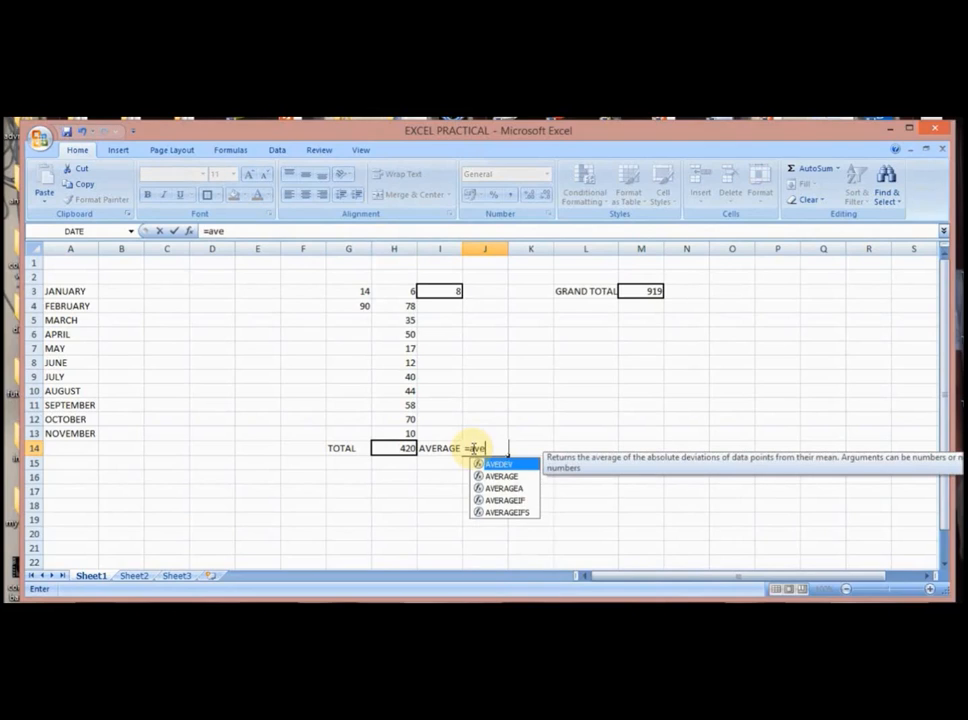
pyautogui.write('r')
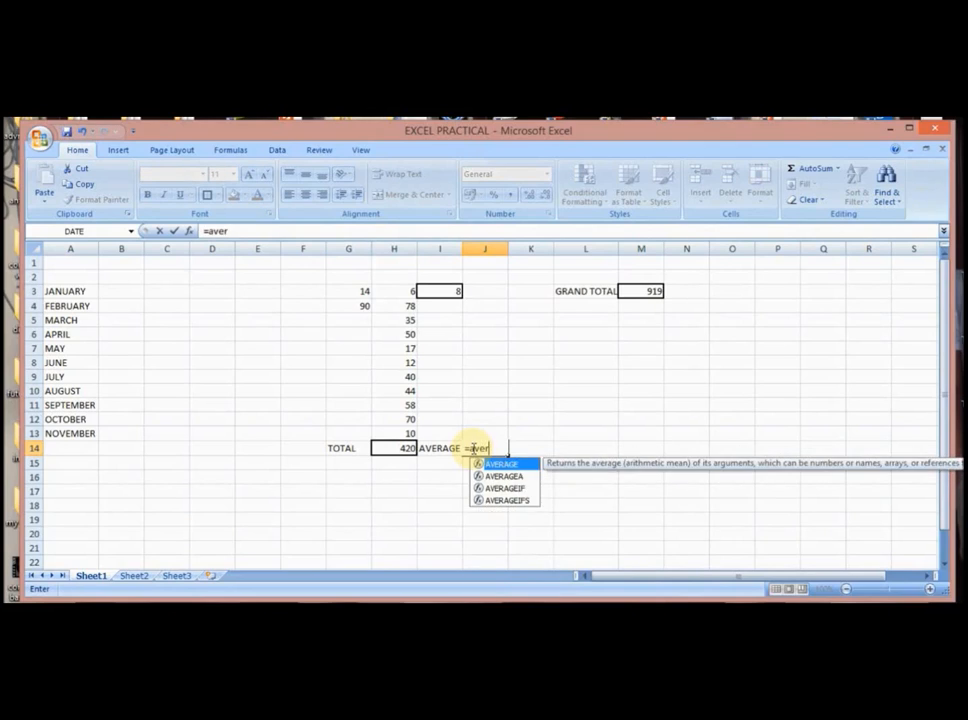
pyautogui.write('age(')
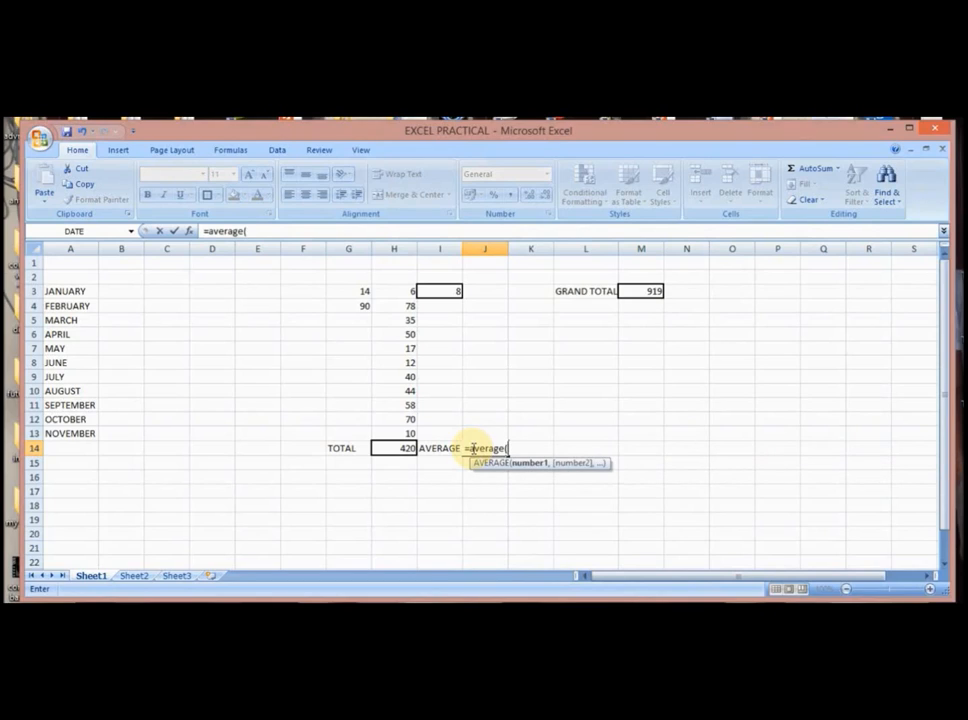
pyautogui.write('H')
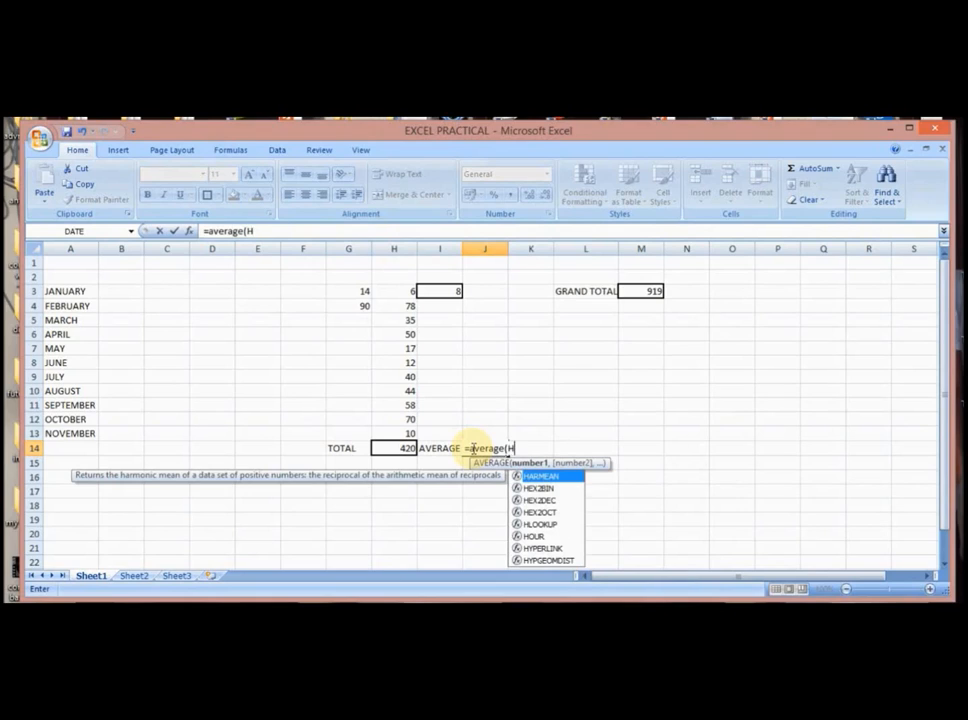
pyautogui.write('3')
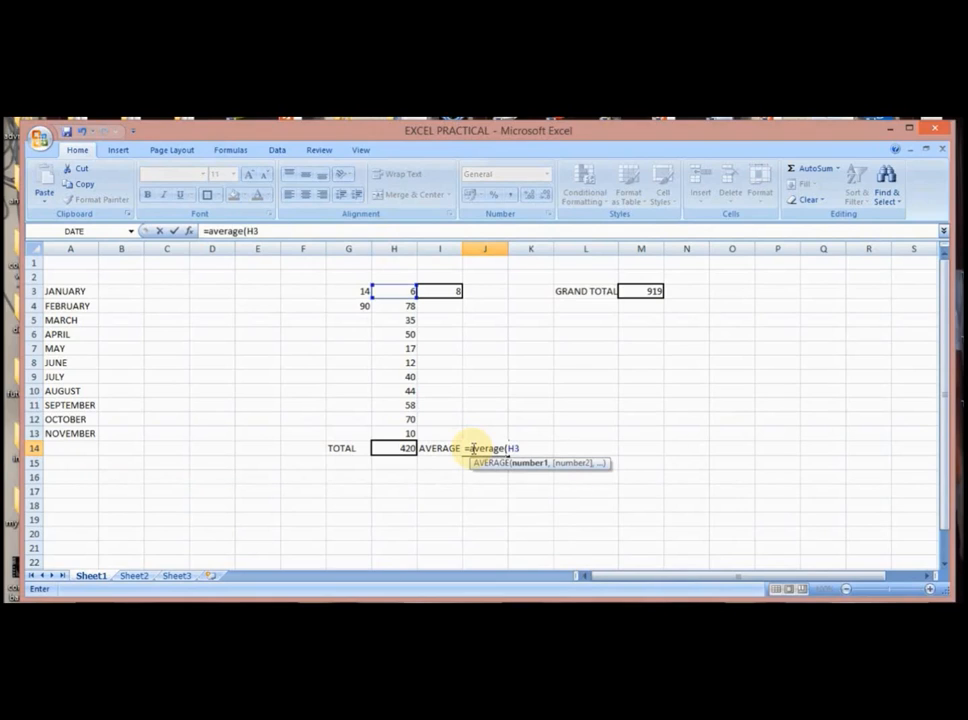
pyautogui.write(':H3')
pyautogui.write(')')
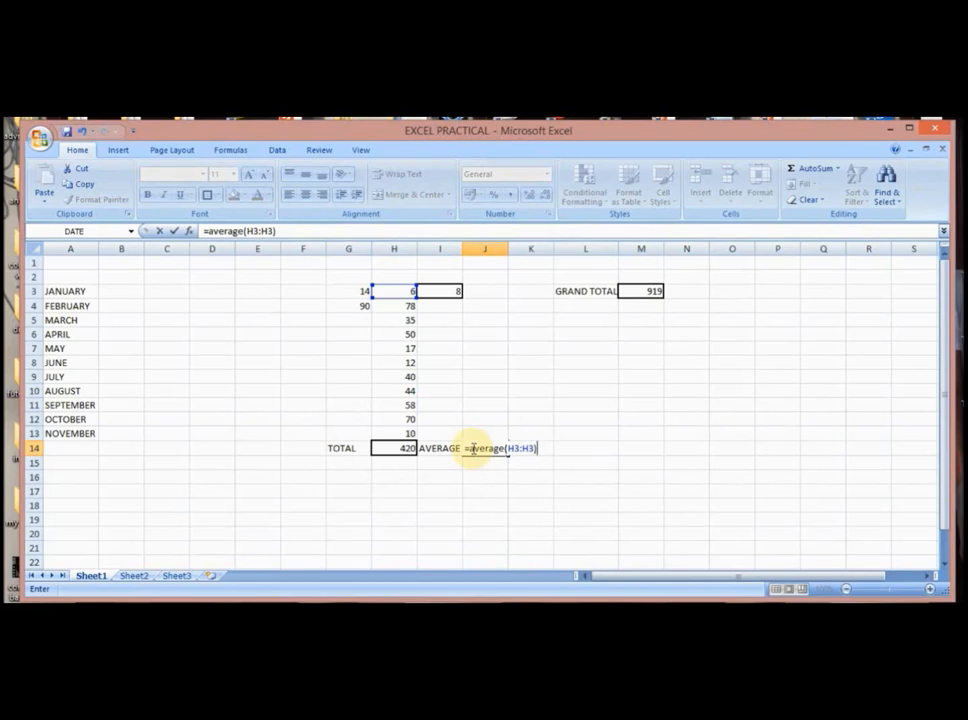
# - Correct the end of the range in J14's average formula to H13 and commit the formula
pyautogui.click(527, 449)
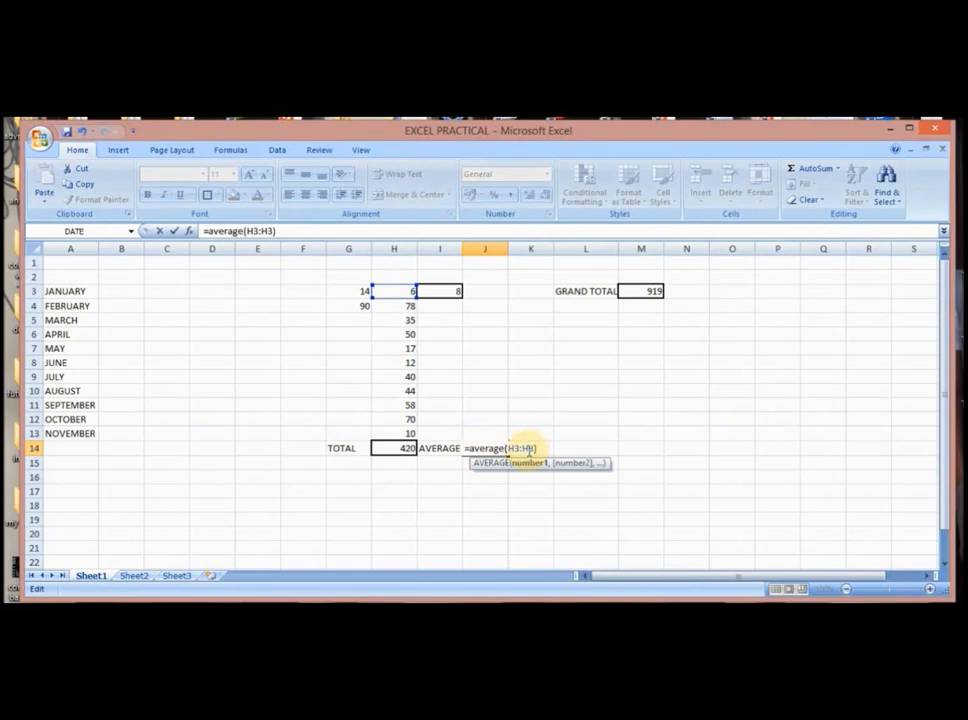
pyautogui.write('1')
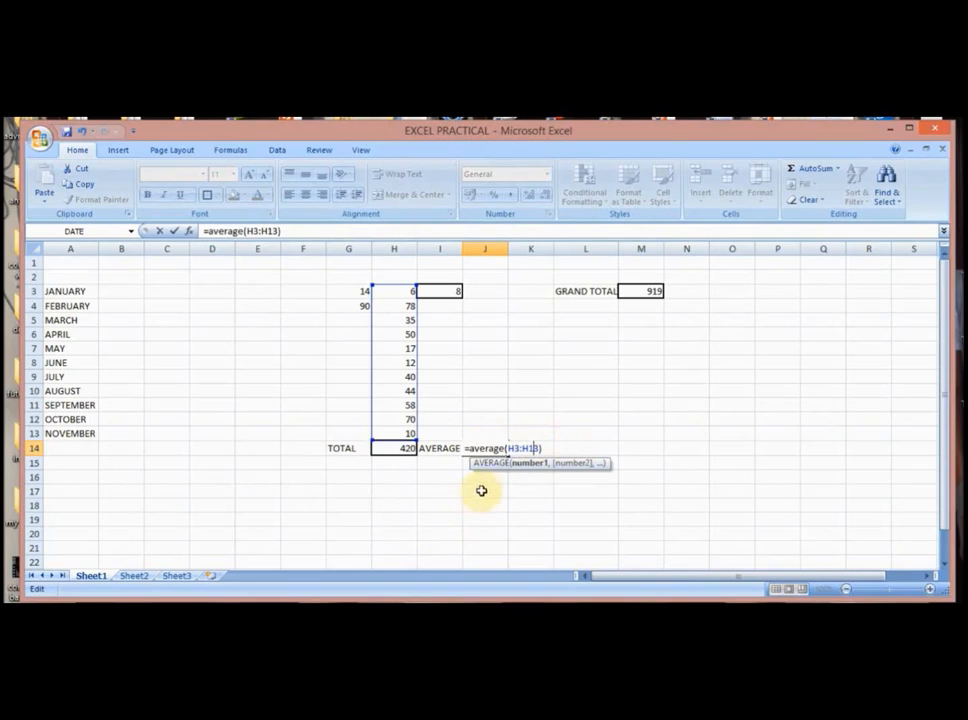
pyautogui.press('Return')
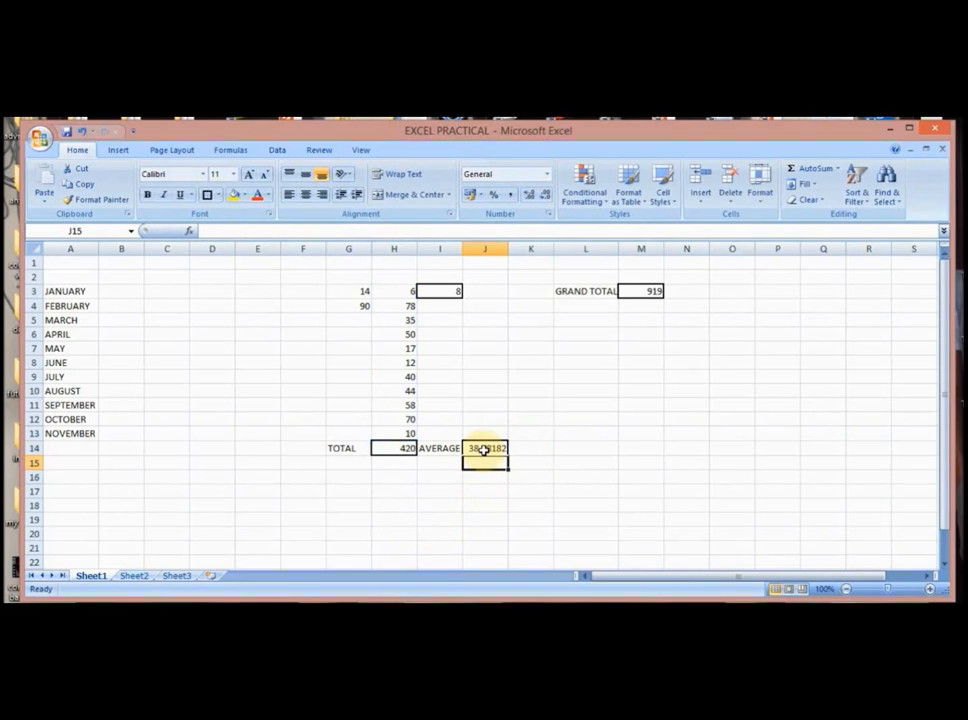
pyautogui.click(484, 450)
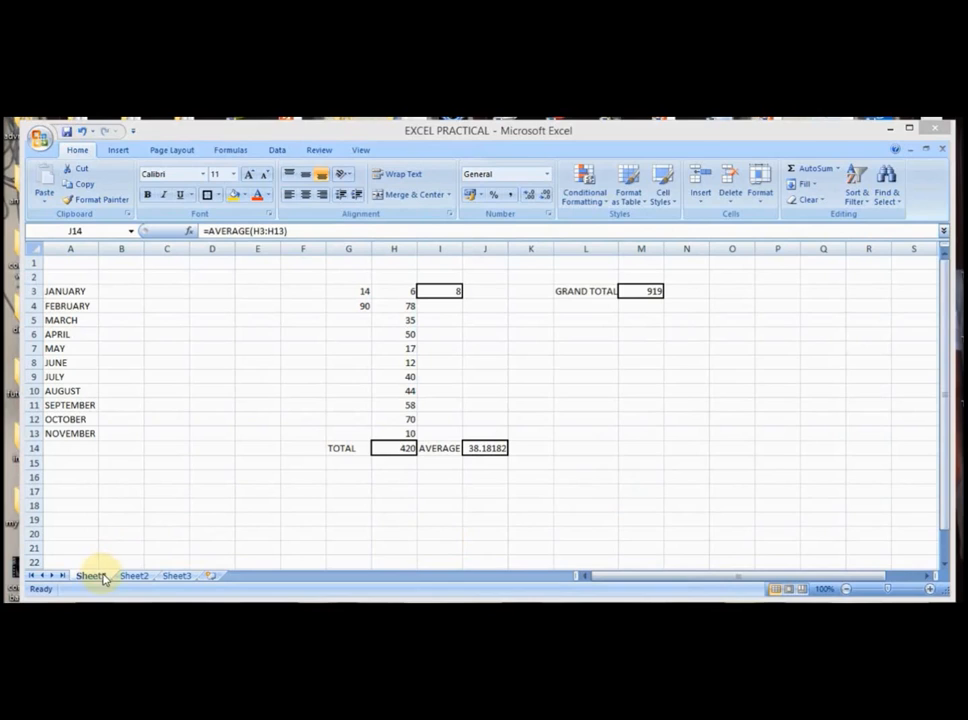
# - Examine the monthly values in H3:H13 on Sheet2 and the sum formula in its cell H14
pyautogui.click(134, 578)
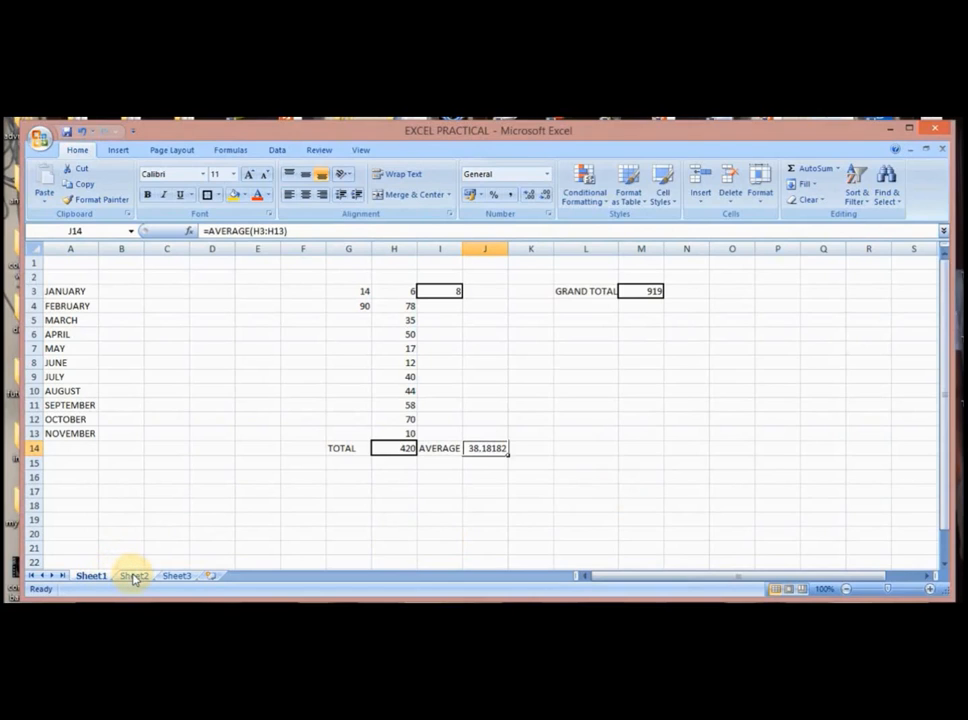
pyautogui.click(134, 577)
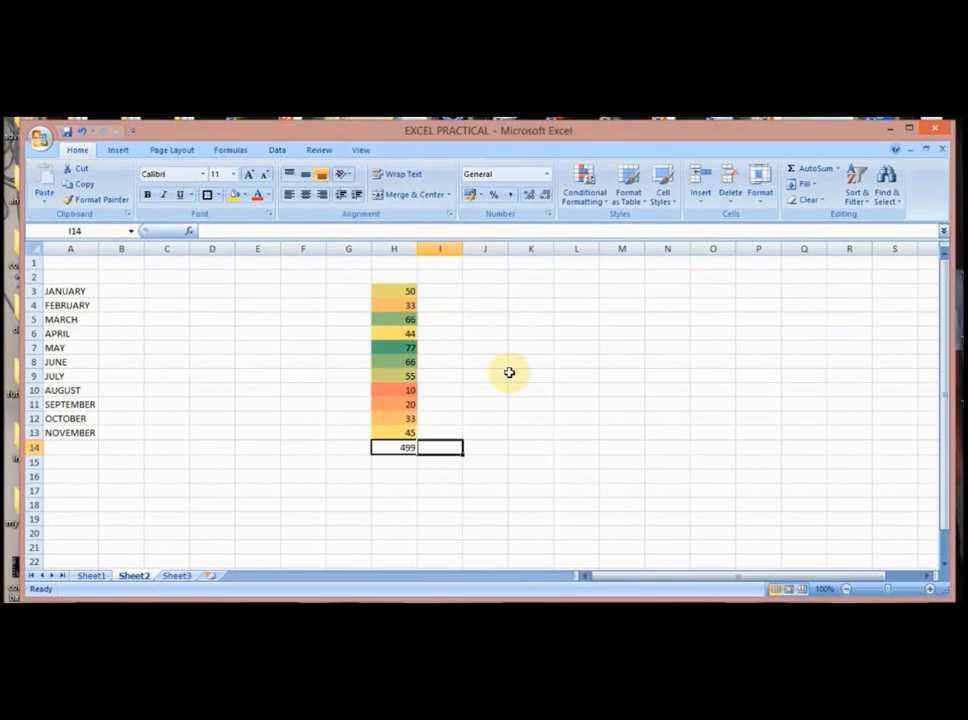
pyautogui.click(402, 447)
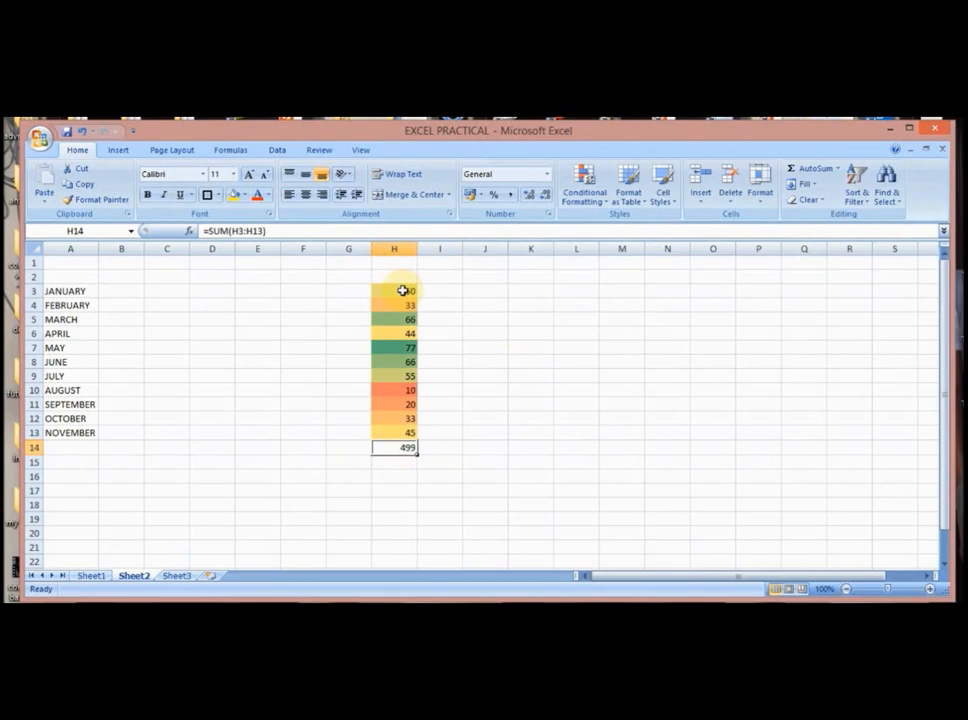
pyautogui.click(402, 290)
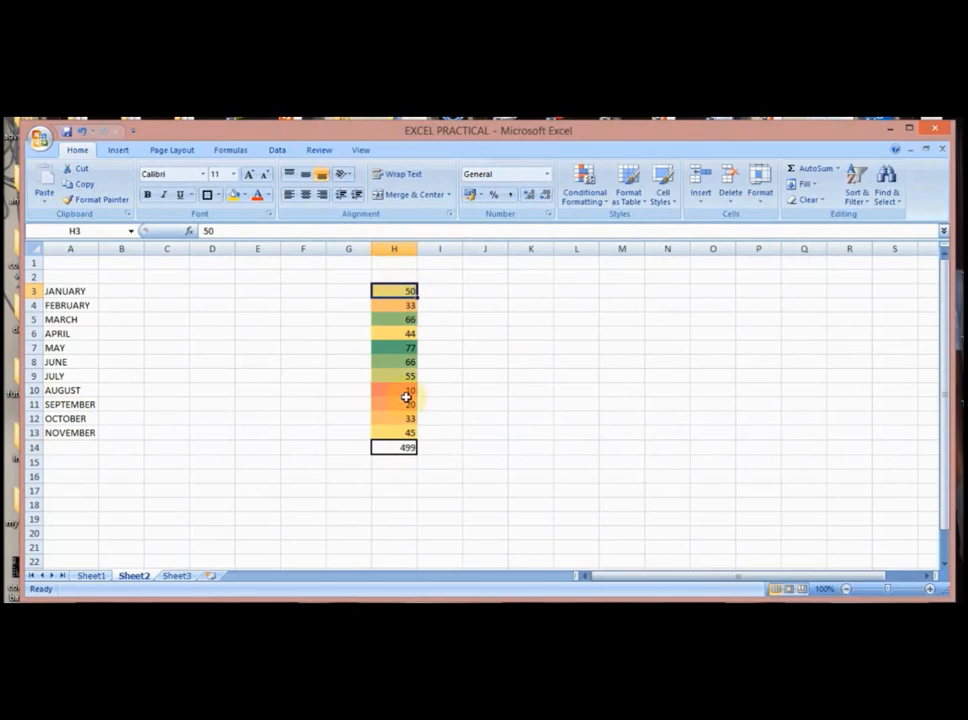
pyautogui.click(411, 434)
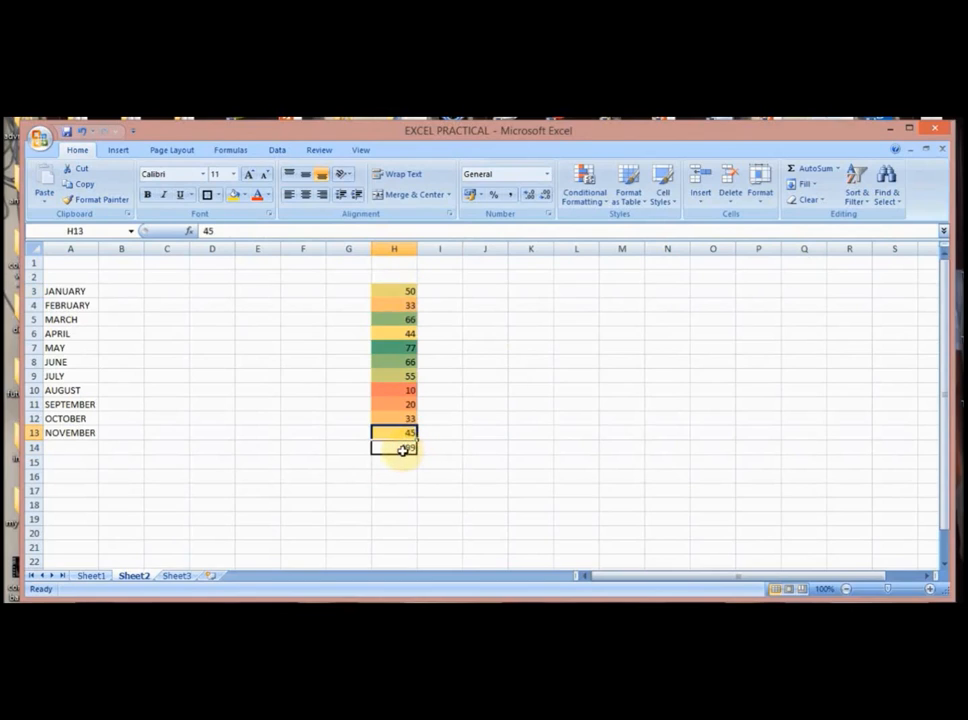
pyautogui.click(402, 447)
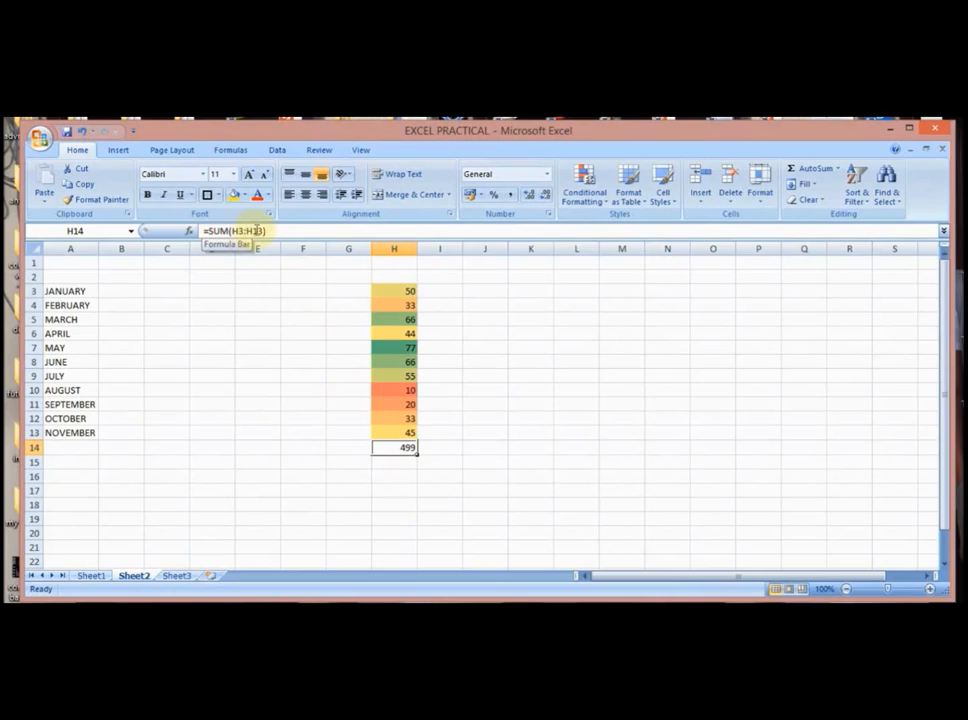
pyautogui.moveTo(440, 449); pyautogui.dragTo(401, 448)
pyautogui.click(401, 448)
# - Examine the grand total formula in Sheet1's cell M3 and the H14 totals on Sheet1 and Sheet2 that it adds
pyautogui.click(93, 578)
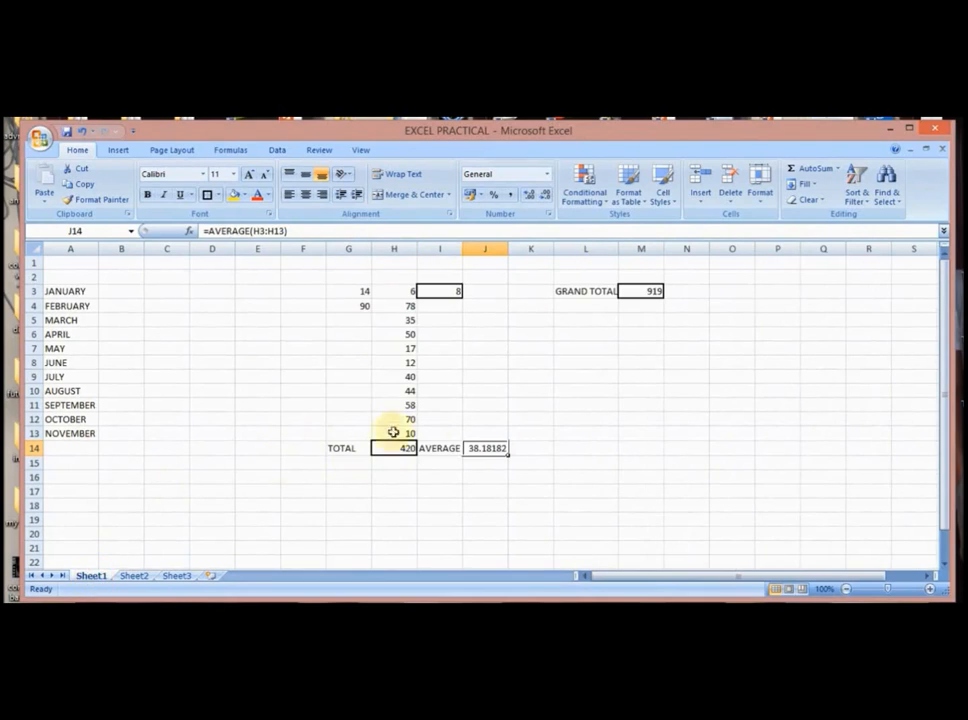
pyautogui.click(640, 291)
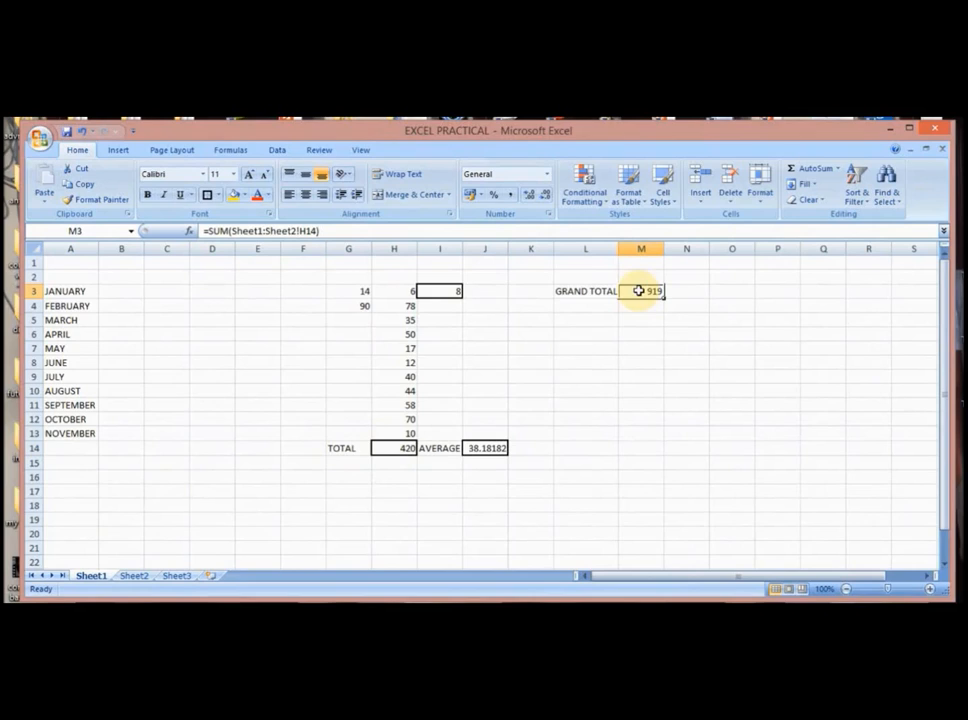
pyautogui.click(397, 446)
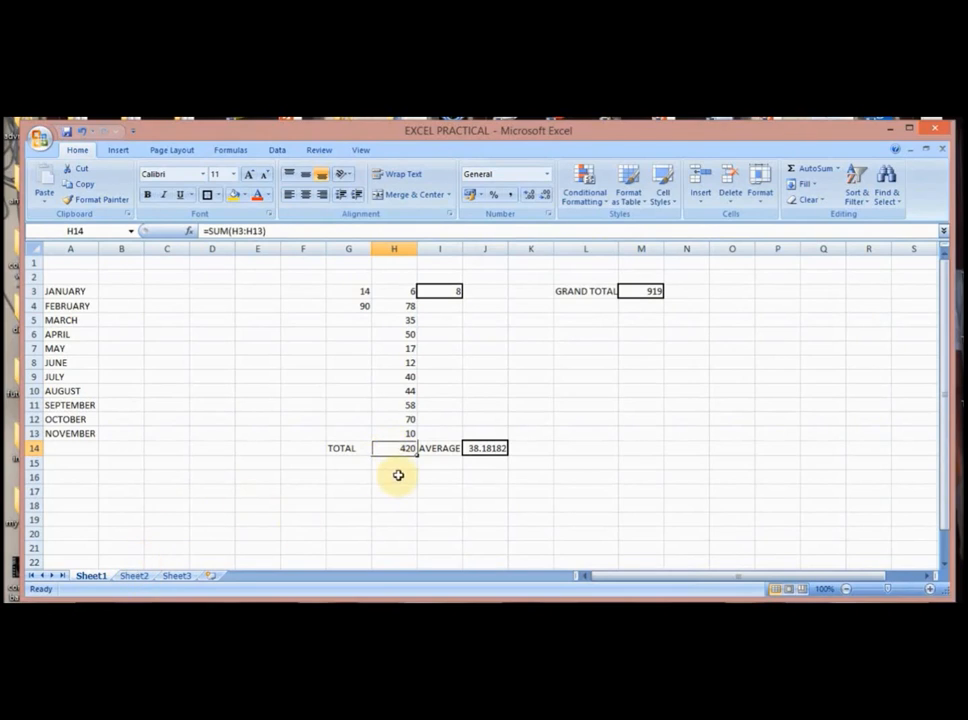
pyautogui.click(134, 576)
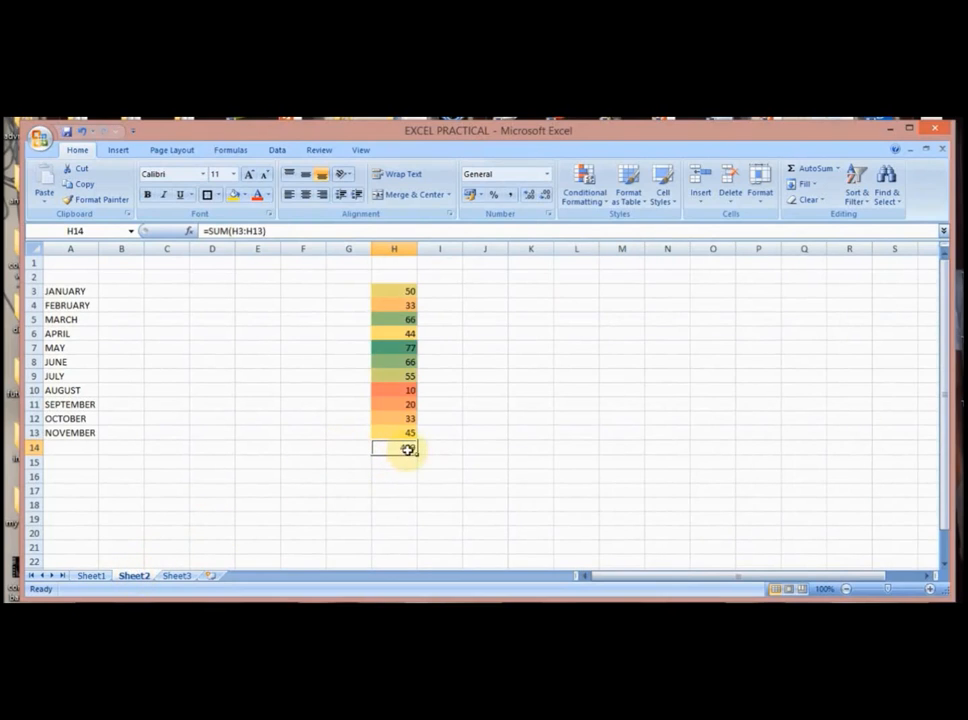
pyautogui.click(88, 576)
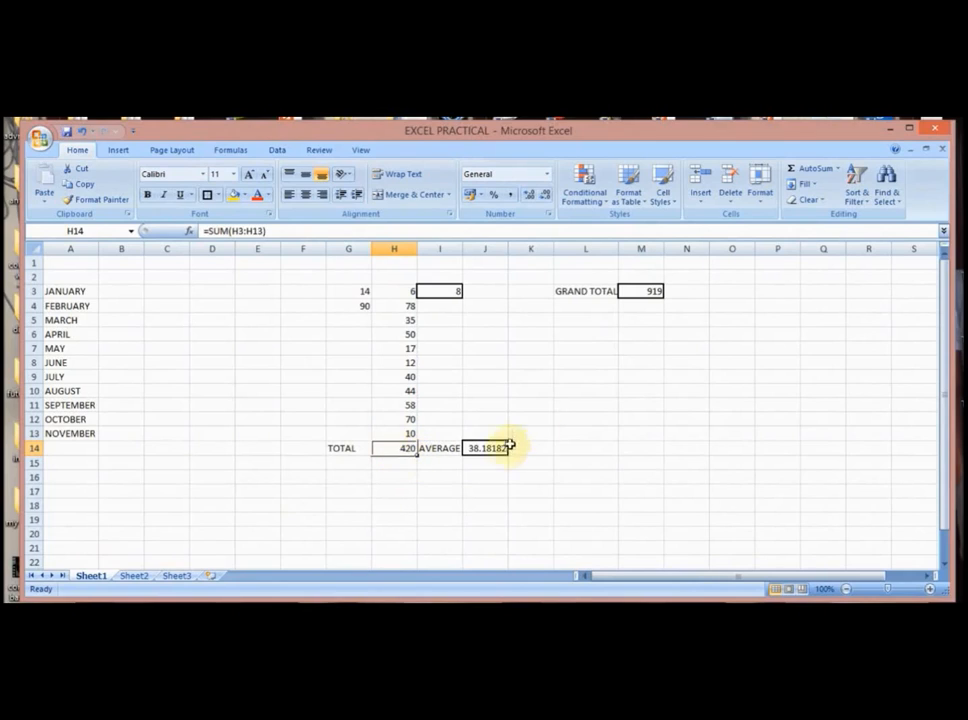
pyautogui.click(637, 292)
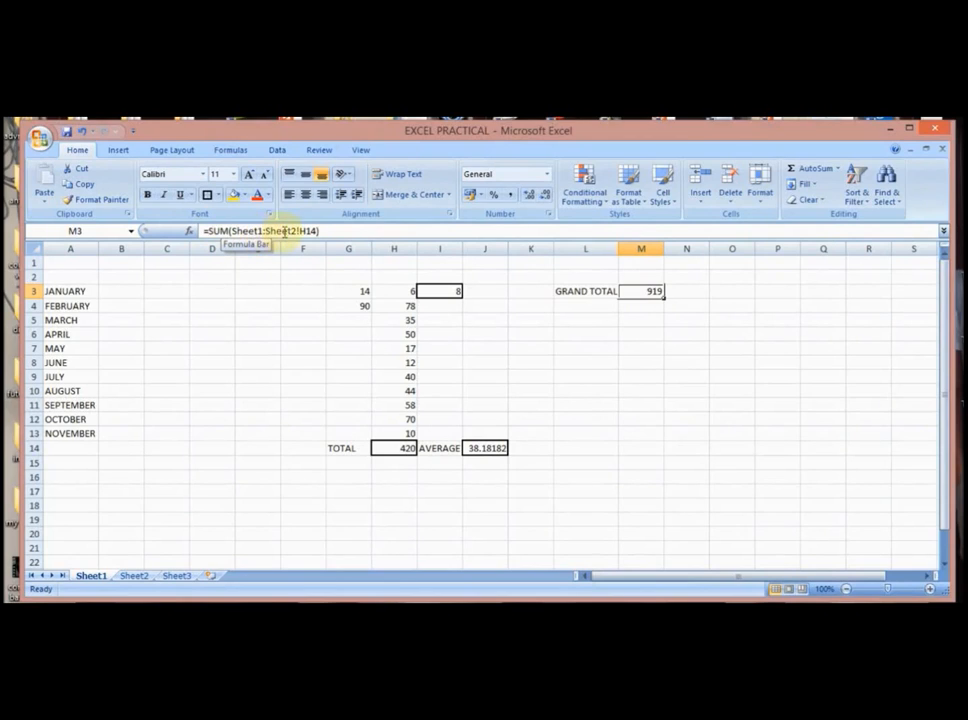
pyautogui.click(133, 576)
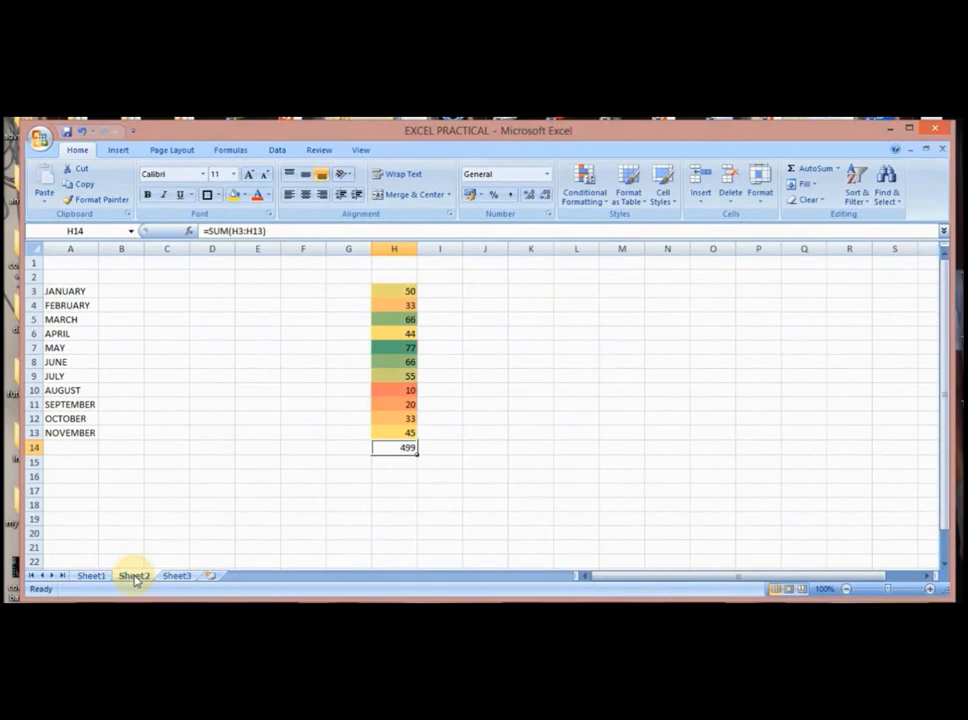
pyautogui.click(92, 576)
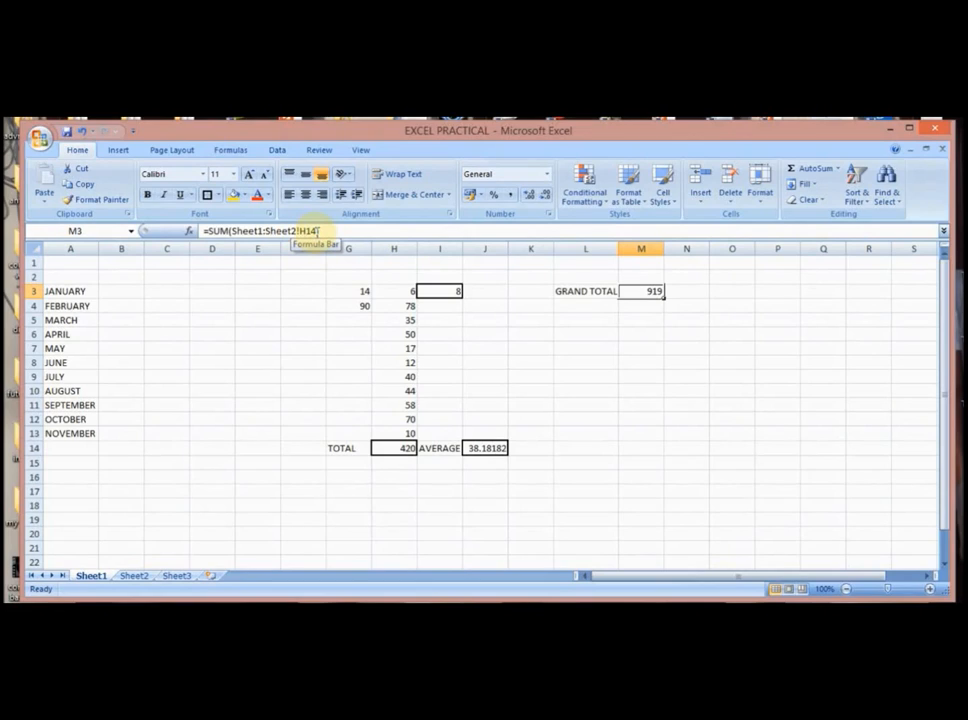
pyautogui.write(')')
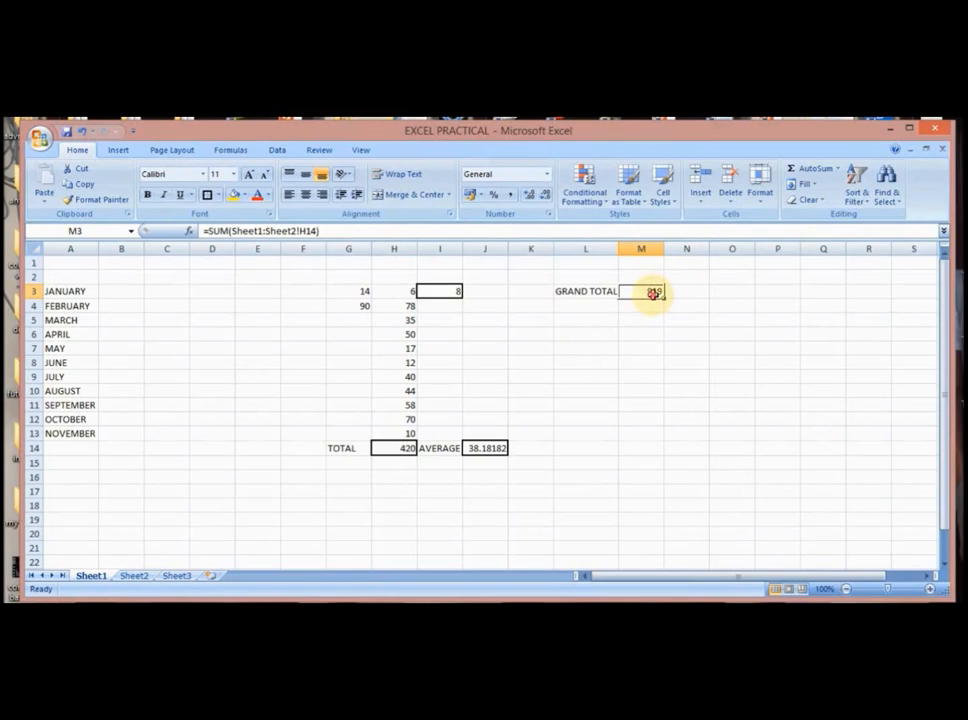
# - Clear the grand total formula from cell M3 on Sheet1, keeping the GRAND TOTAL label beside it
pyautogui.click(684, 294)
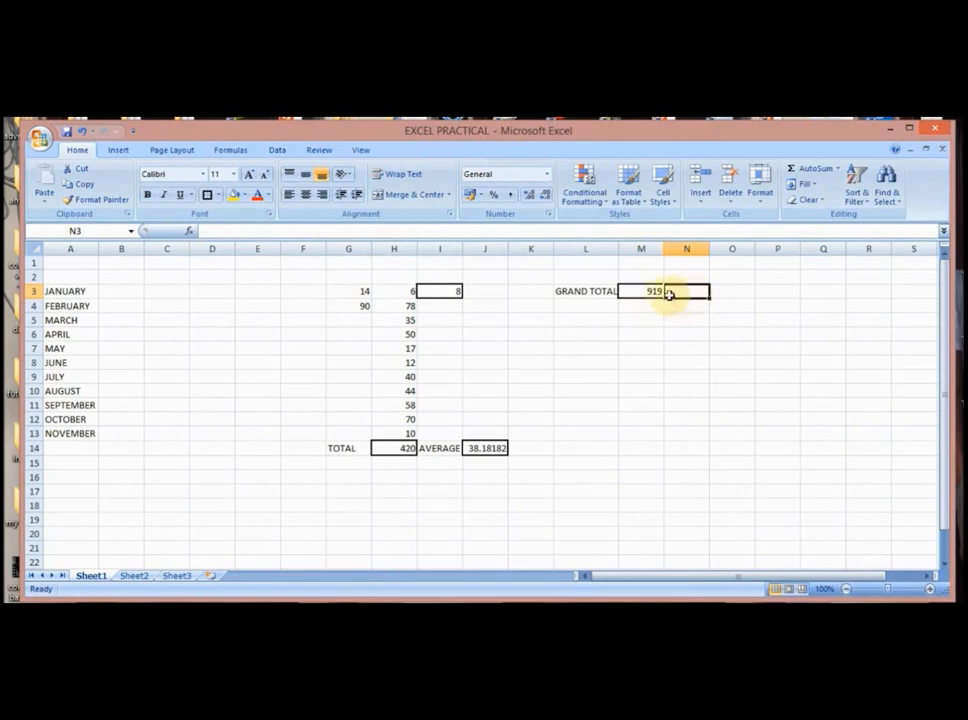
pyautogui.click(657, 292)
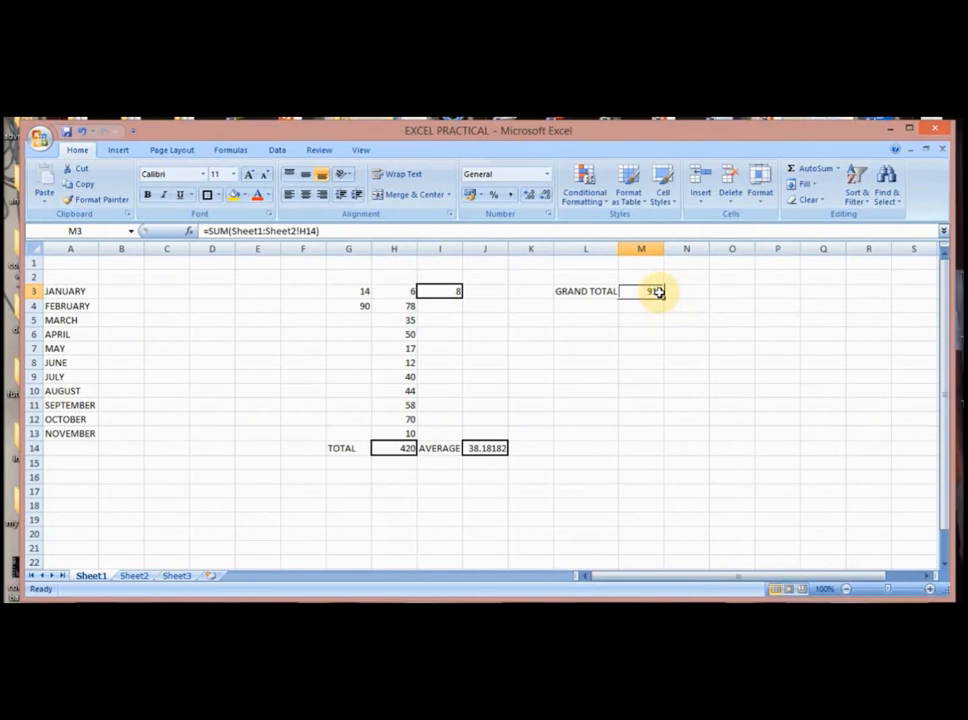
pyautogui.press('BackSpace')
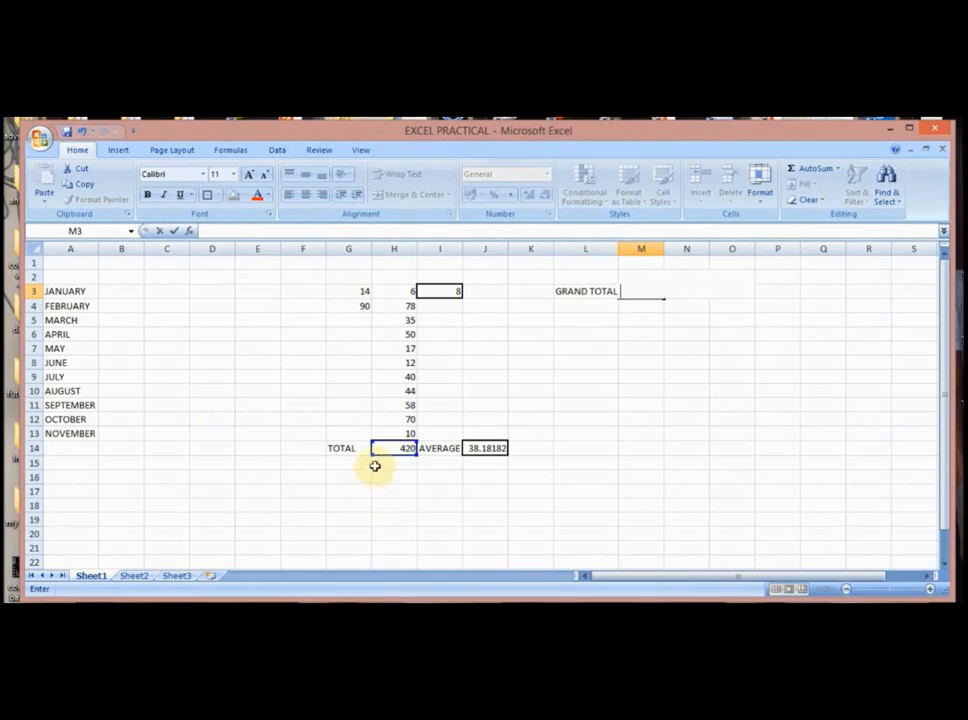
# - Enter =SUM(SHEET1:SHEET2!H14) in cell M3 on Sheet1 as the grand total, checking the H14 total on Sheet2
pyautogui.click(131, 577)
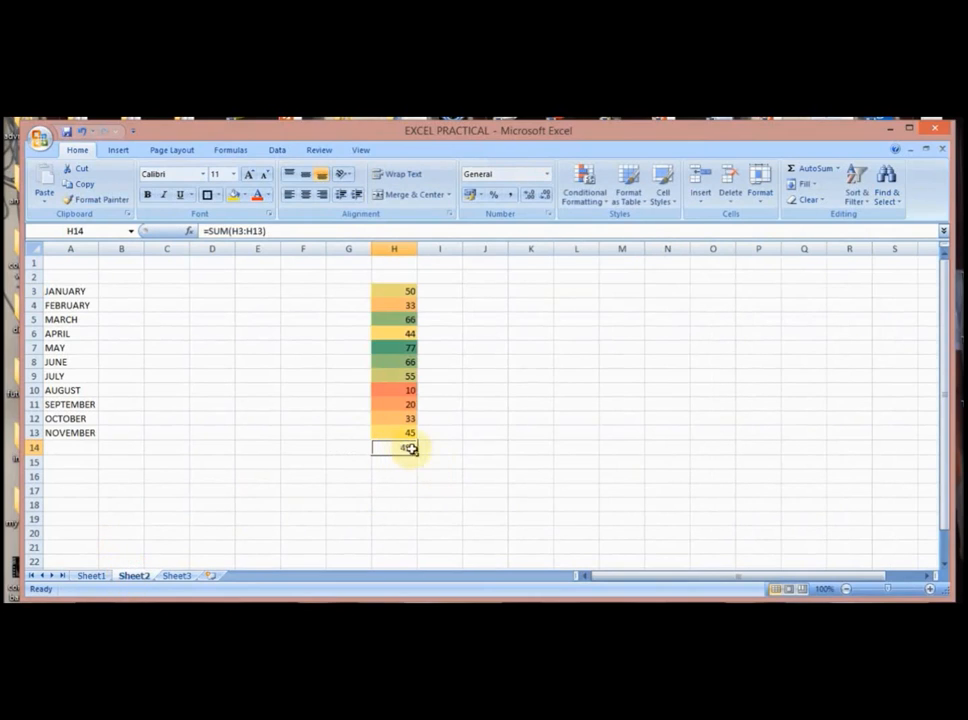
pyautogui.click(99, 577)
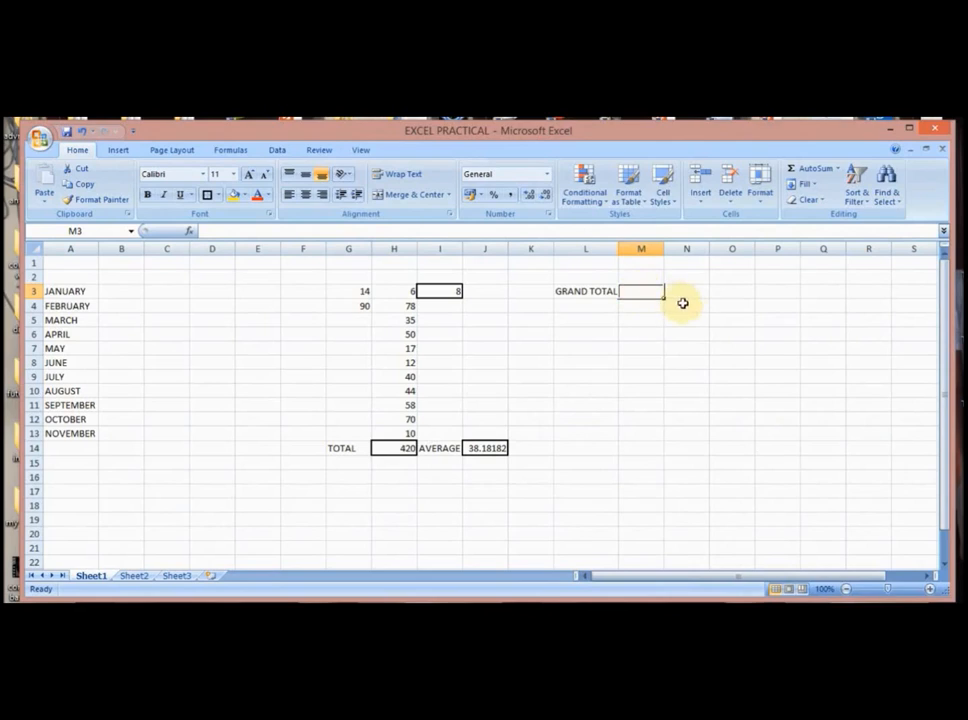
pyautogui.click(683, 303)
pyautogui.click(650, 291)
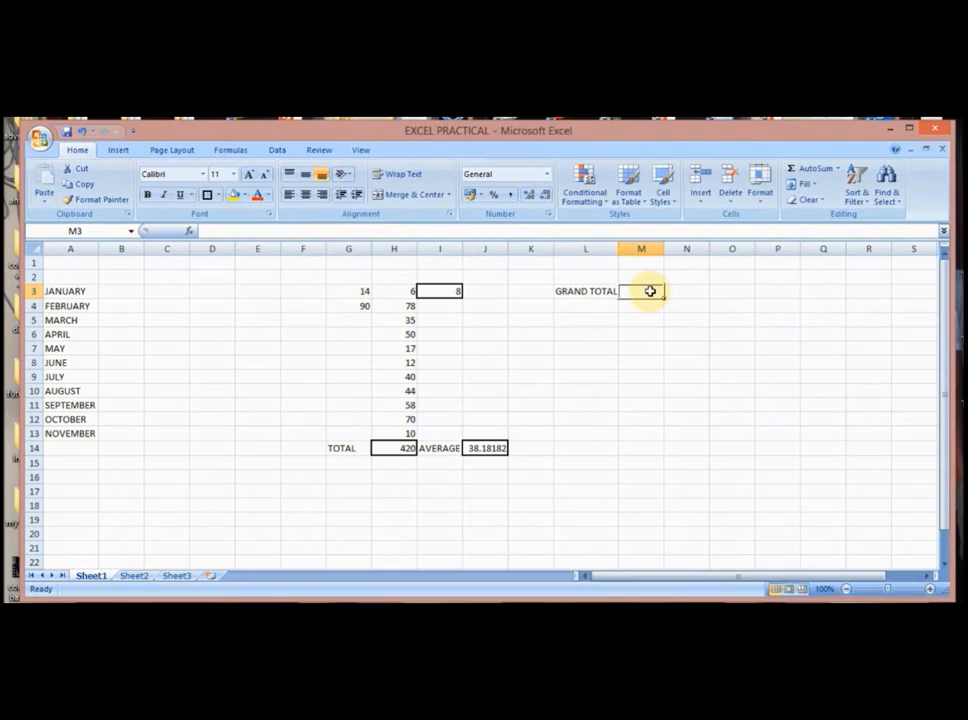
pyautogui.write('=')
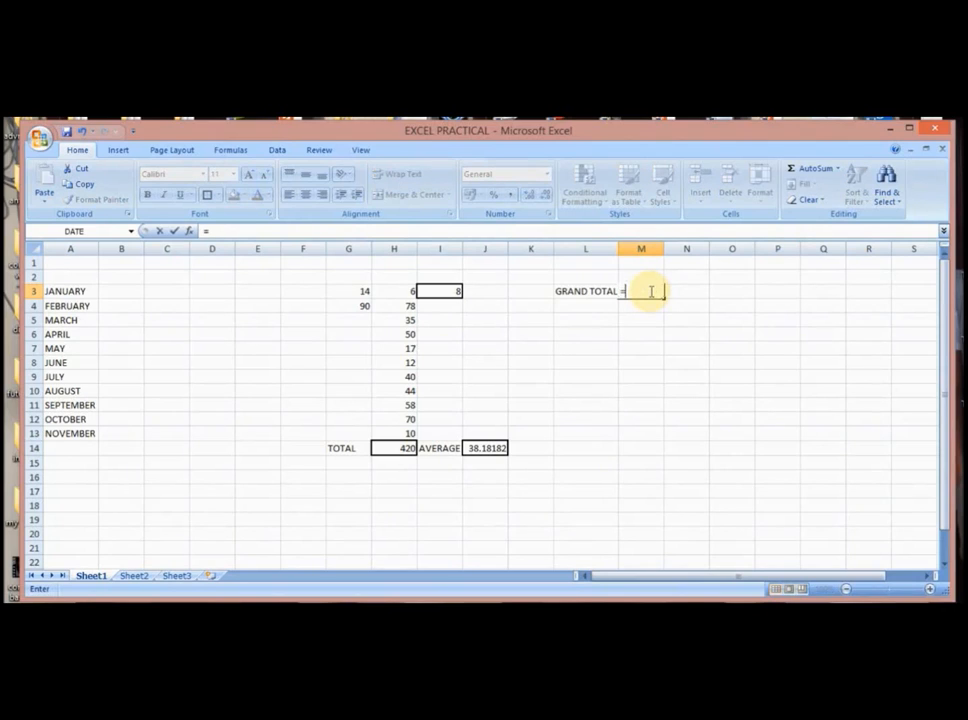
pyautogui.write('SUM')
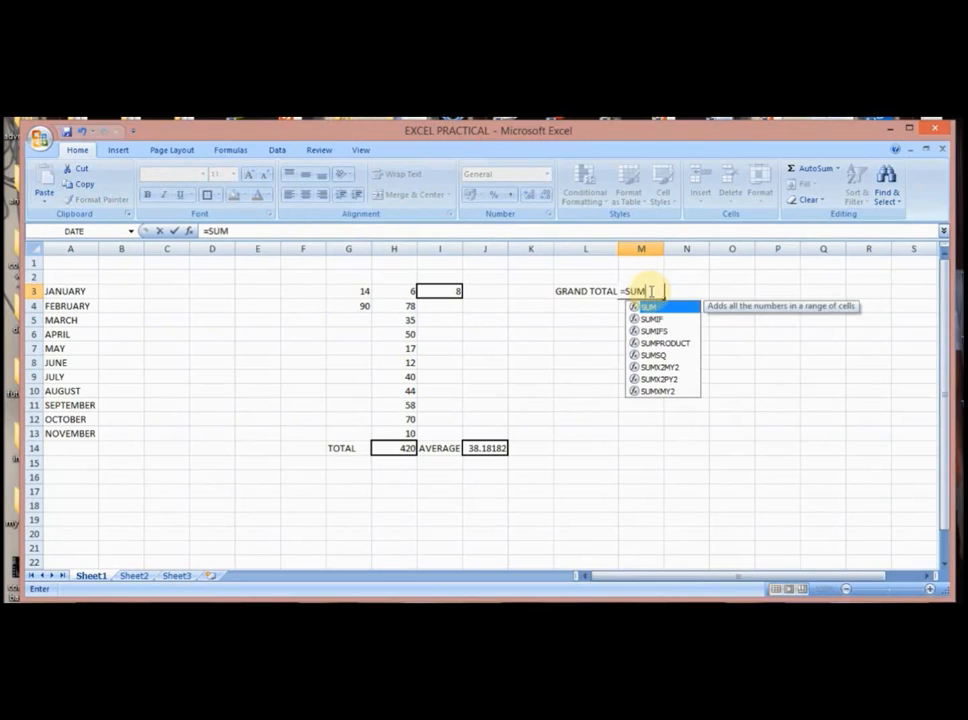
pyautogui.write('(')
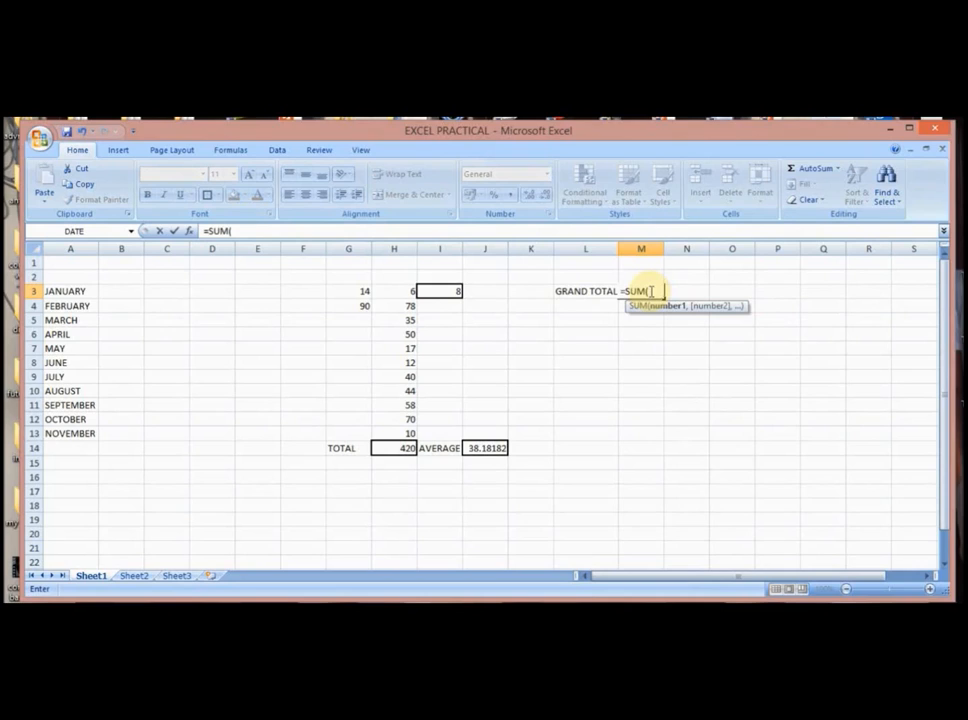
pyautogui.write('SHEET1:SHEET')
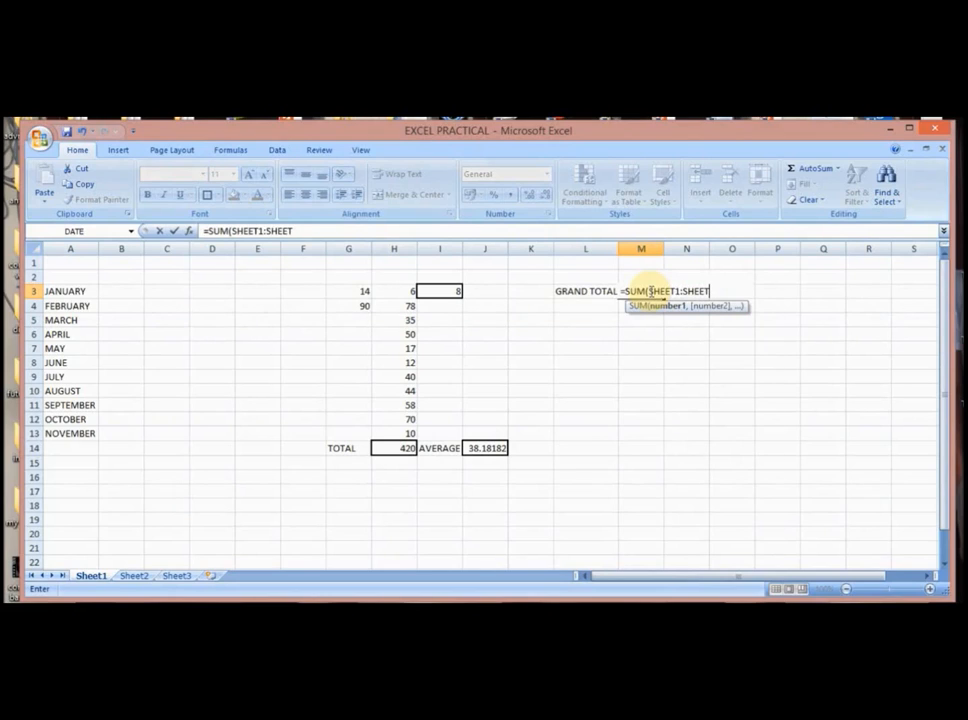
pyautogui.write('2!H14)')
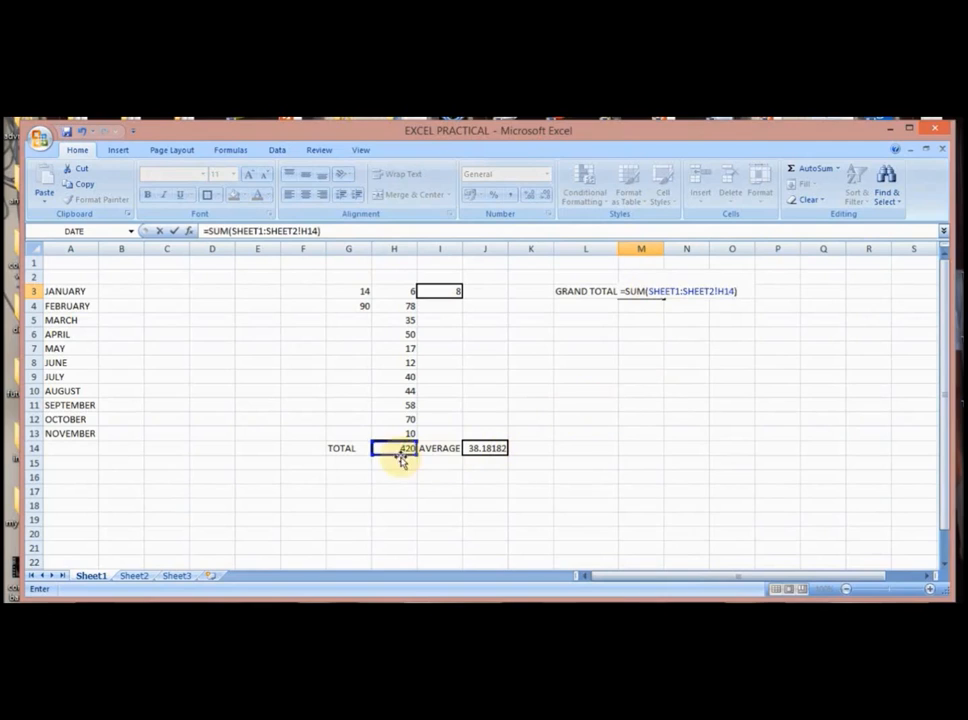
pyautogui.click(134, 577)
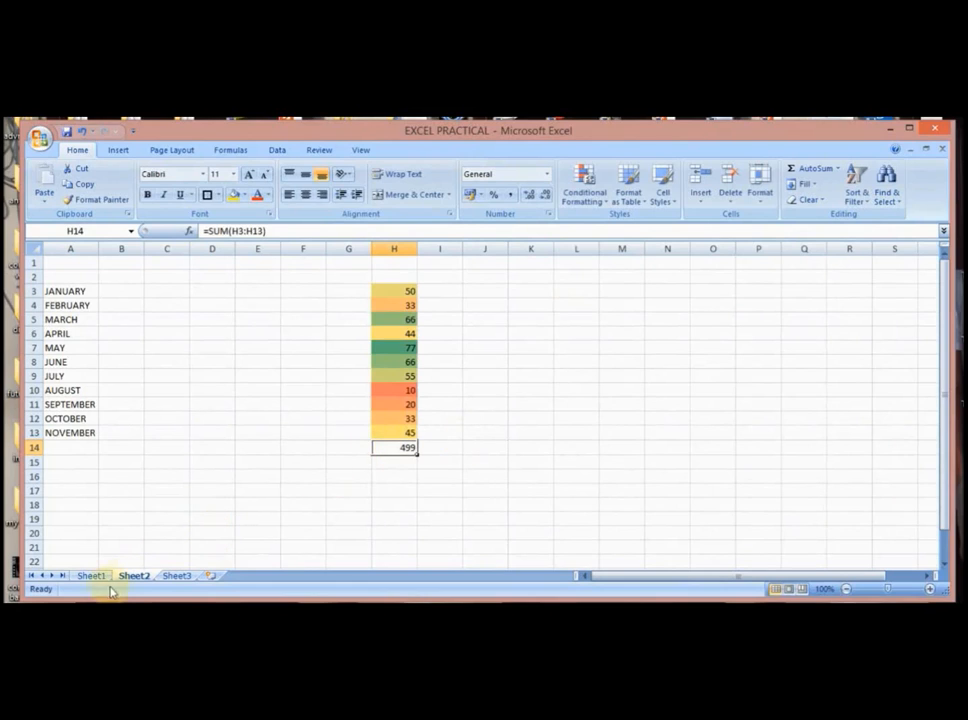
pyautogui.click(92, 577)
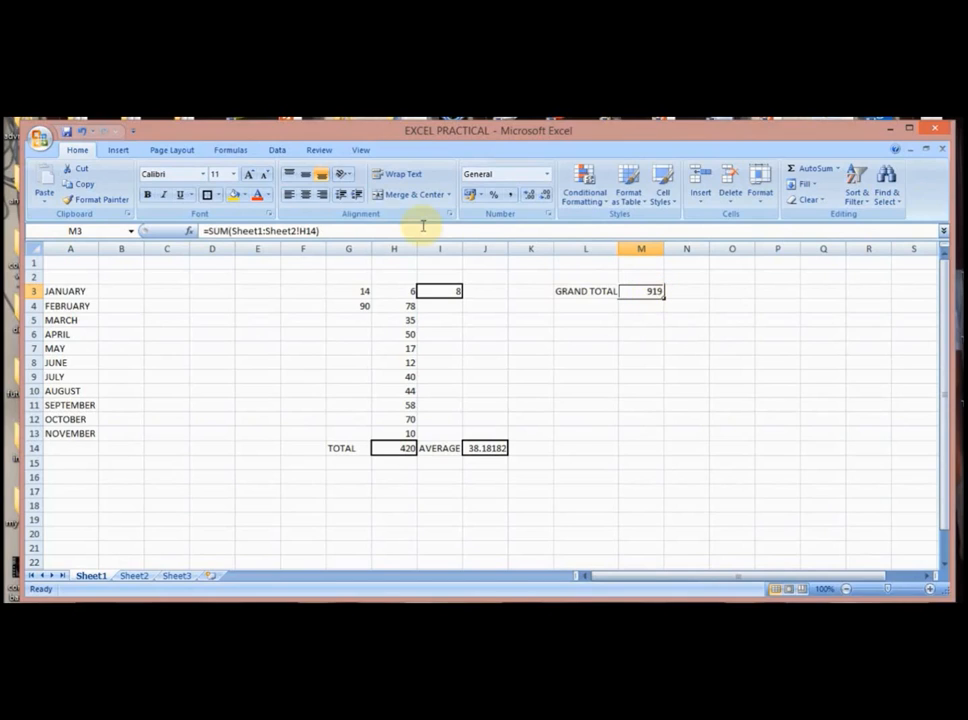
# - Browse the function library's Financial, Logical and Text function categories without inserting a function
pyautogui.click(232, 151)
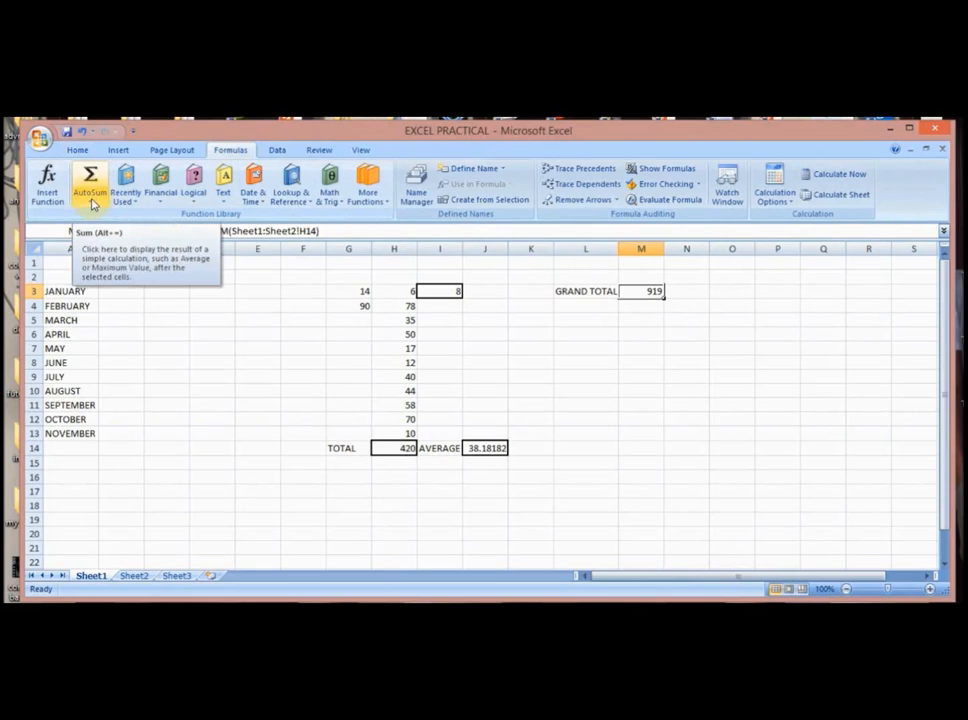
pyautogui.click(162, 200)
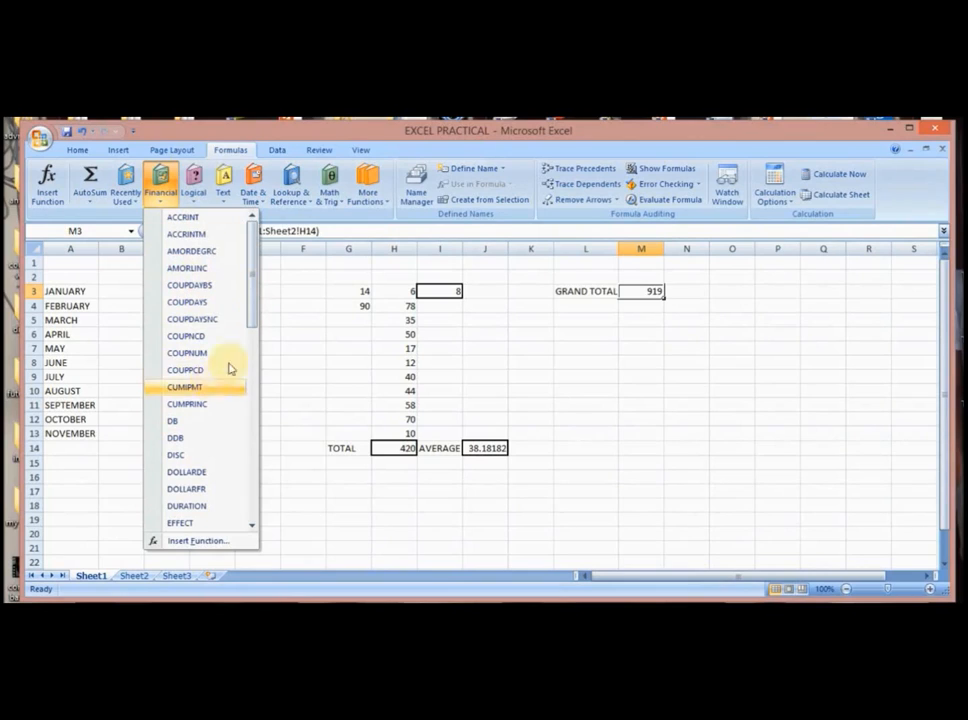
pyautogui.click(194, 188)
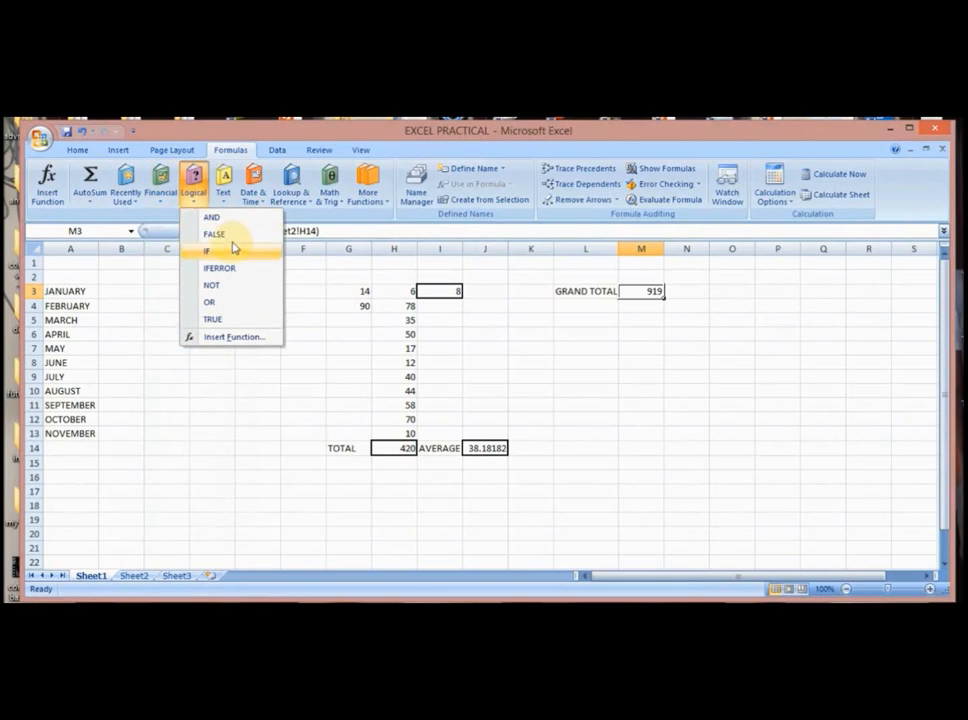
pyautogui.click(224, 185)
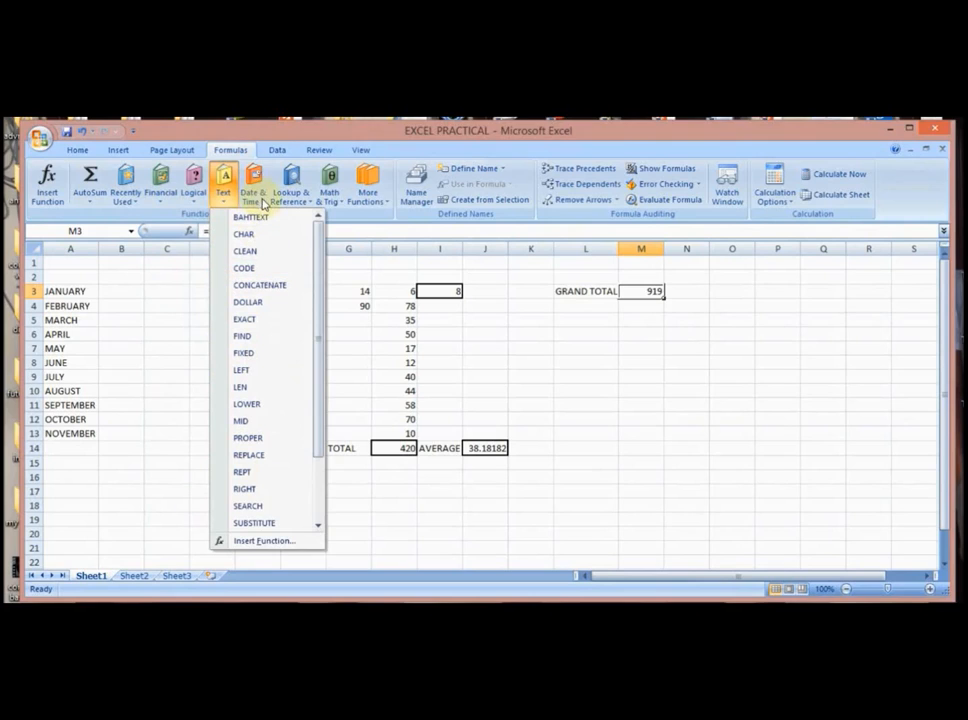
pyautogui.click(357, 219)
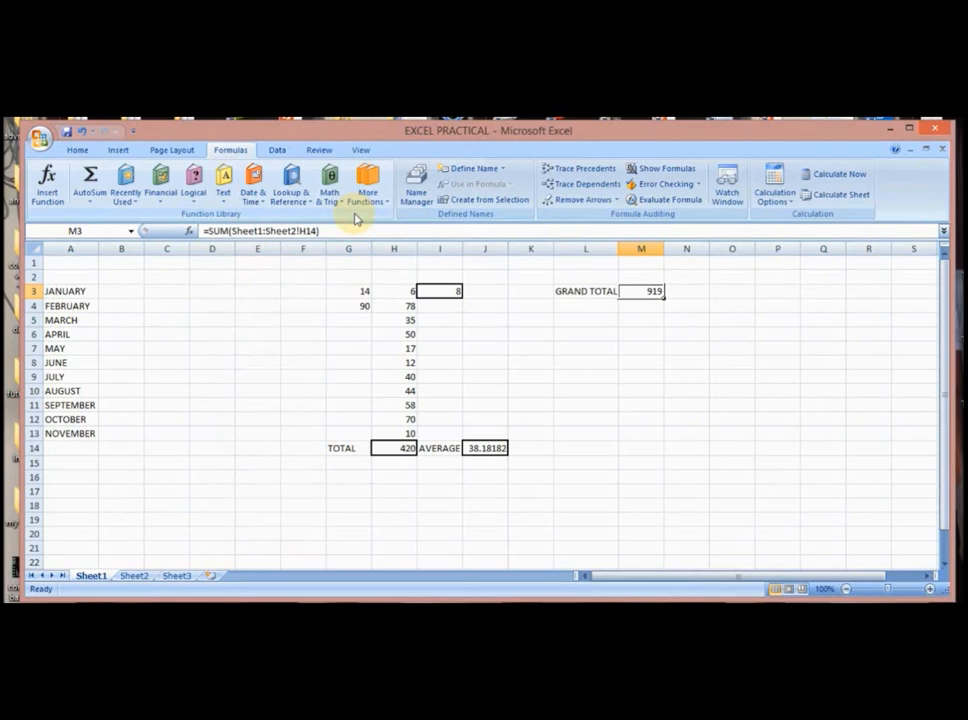
pyautogui.click(193, 198)
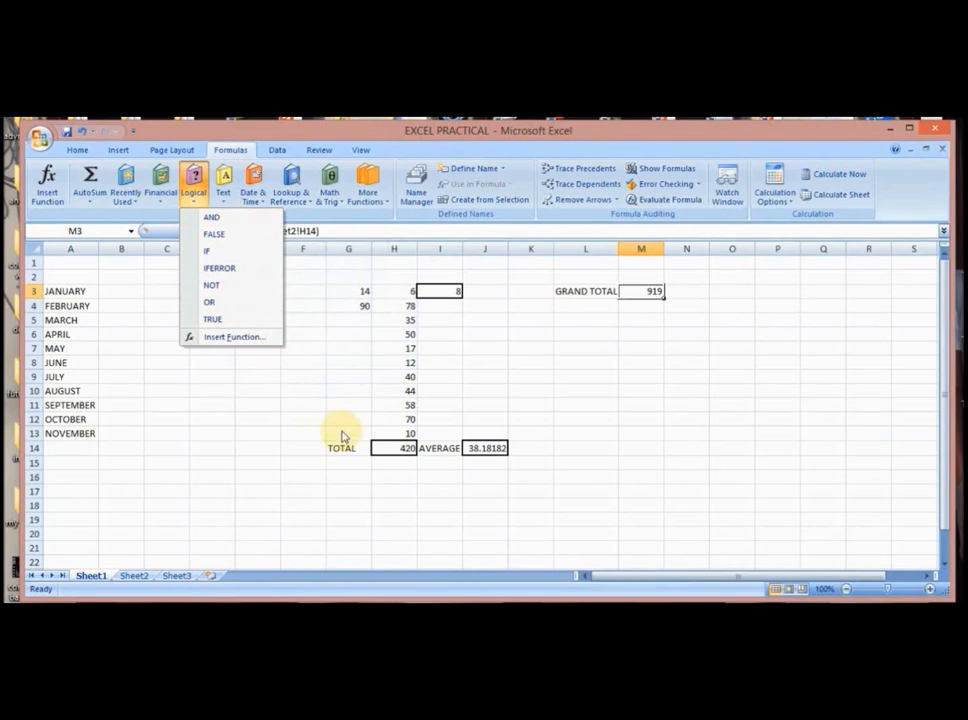
pyautogui.click(297, 363)
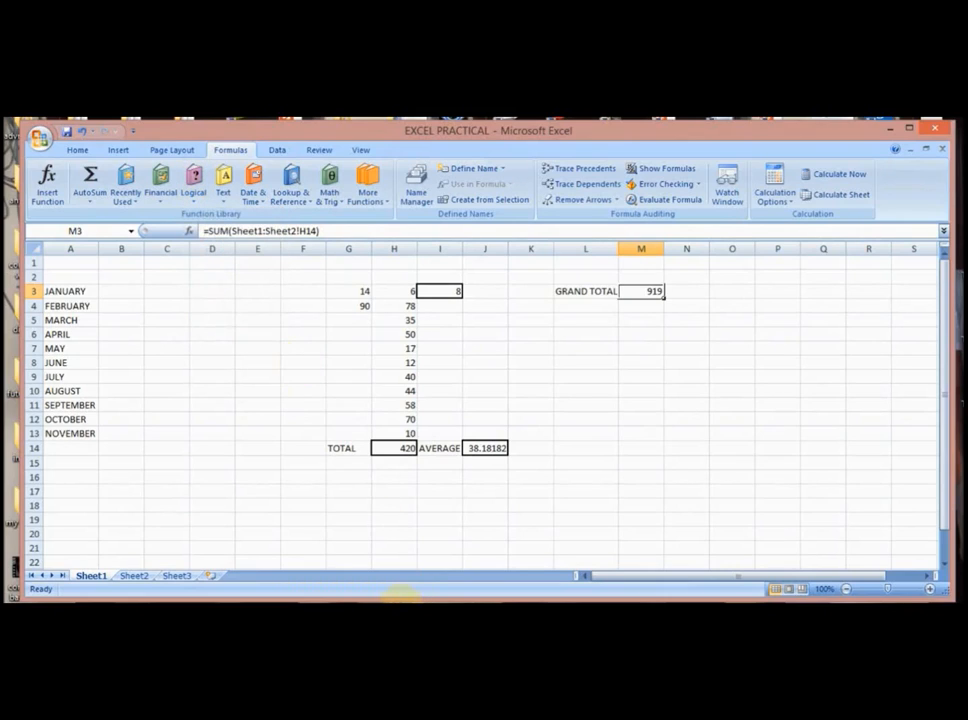
# - Switch to the xxxx school report sheet excel (1) workbook and review the Student 1 report from its header to the subject grades
pyautogui.moveTo(385, 600)
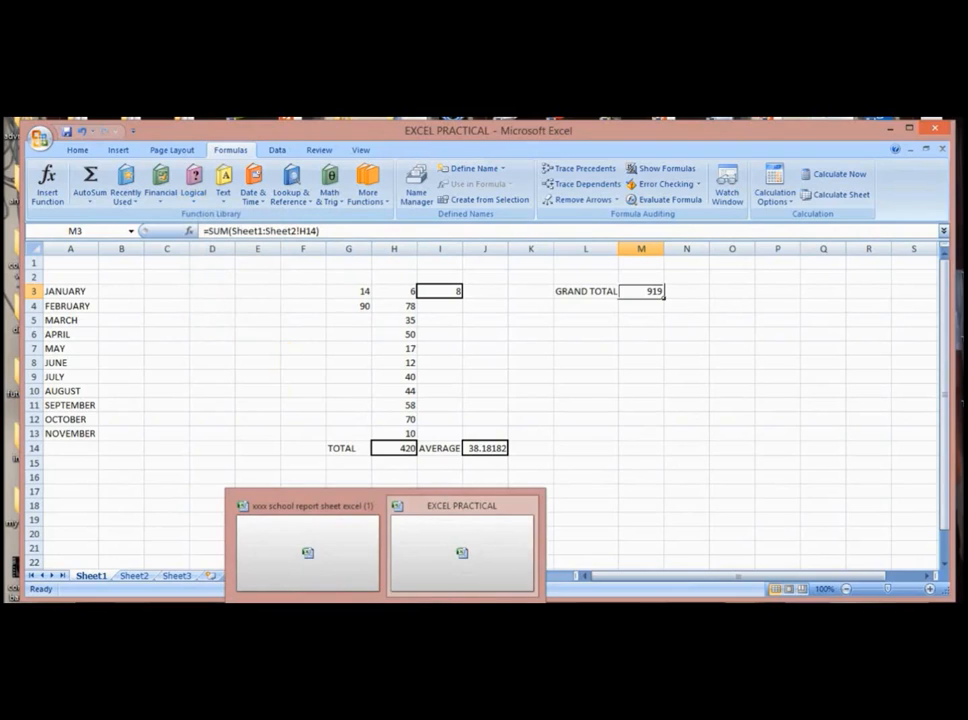
pyautogui.click(357, 568)
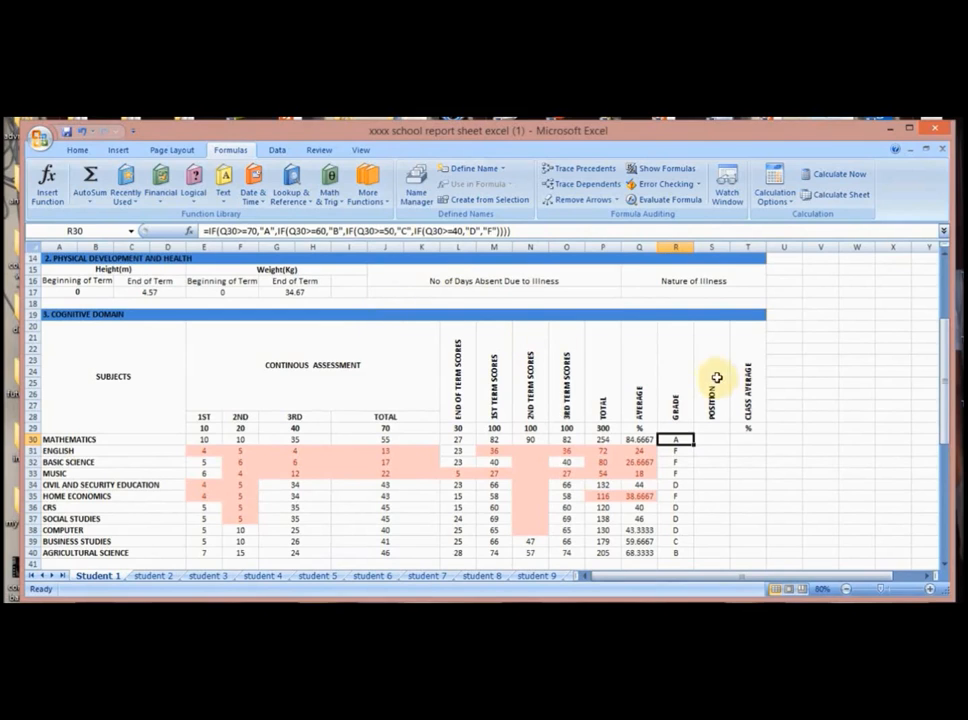
pyautogui.moveTo(946, 383); pyautogui.dragTo(946, 310)
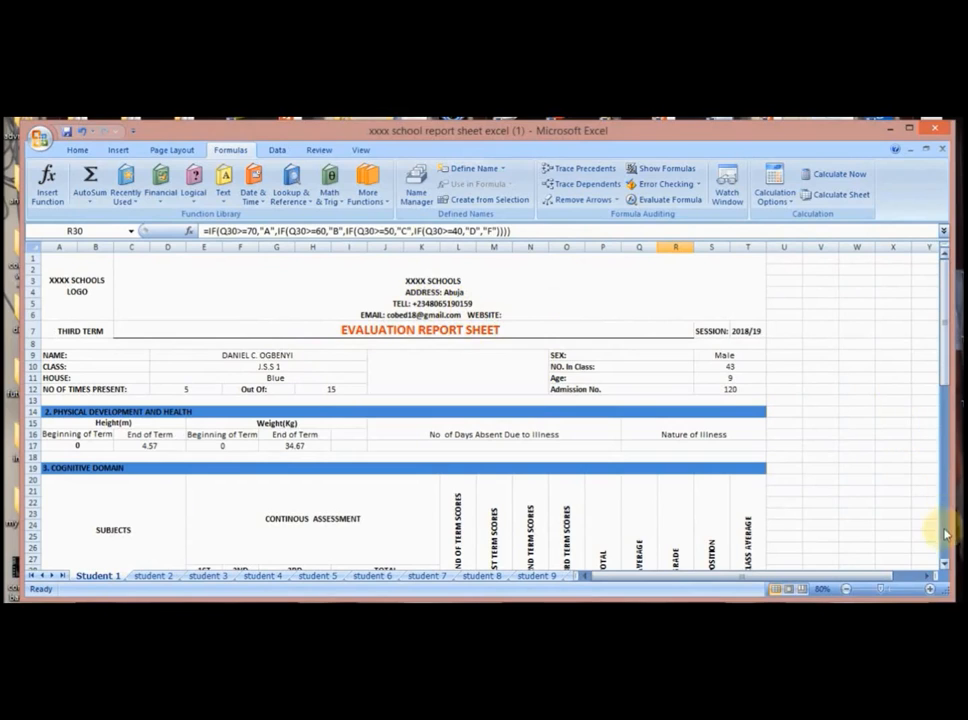
pyautogui.click(944, 564)
pyautogui.moveTo(944, 564); pyautogui.dragTo(944, 566)
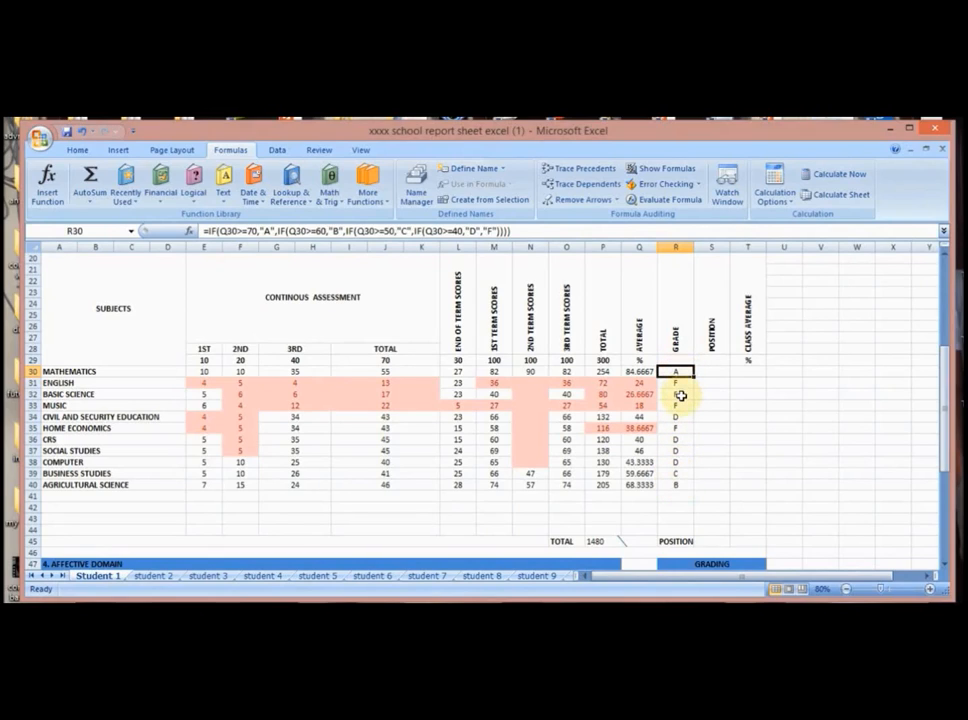
# - Look up the IF function among the logical functions, then review Student 1's report around the Mathematics grade in R30
pyautogui.click(195, 198)
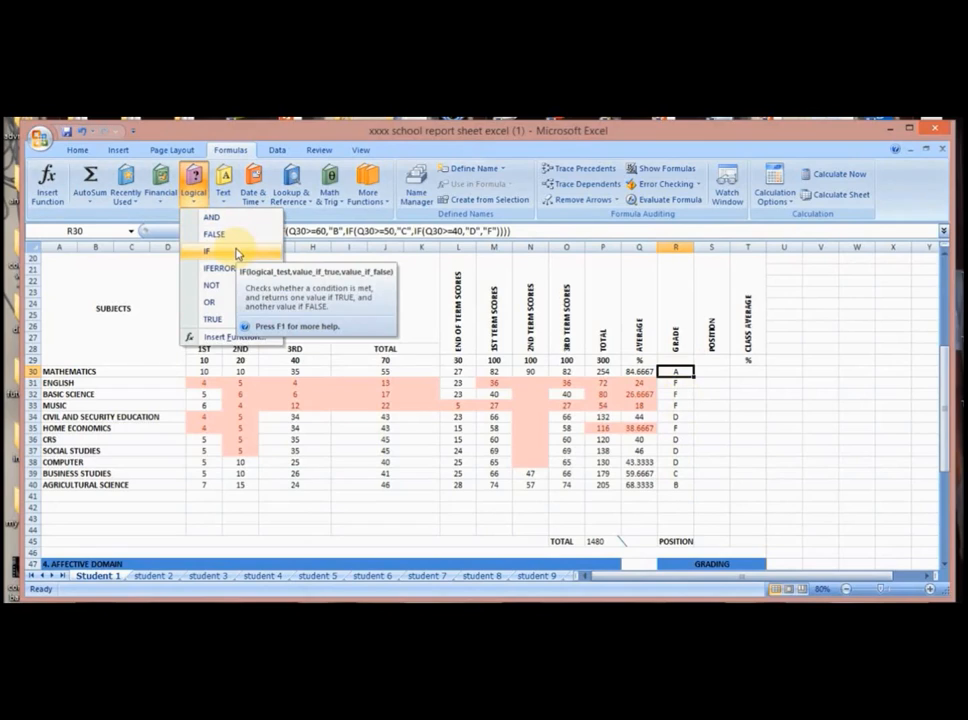
pyautogui.click(680, 372)
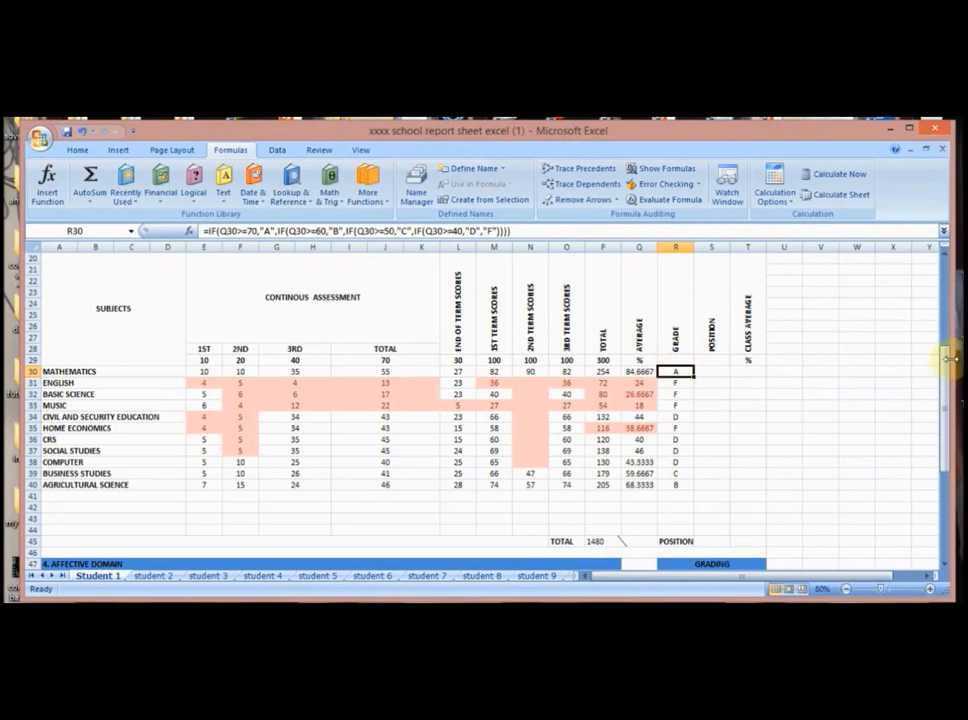
pyautogui.moveTo(946, 368); pyautogui.dragTo(944, 277)
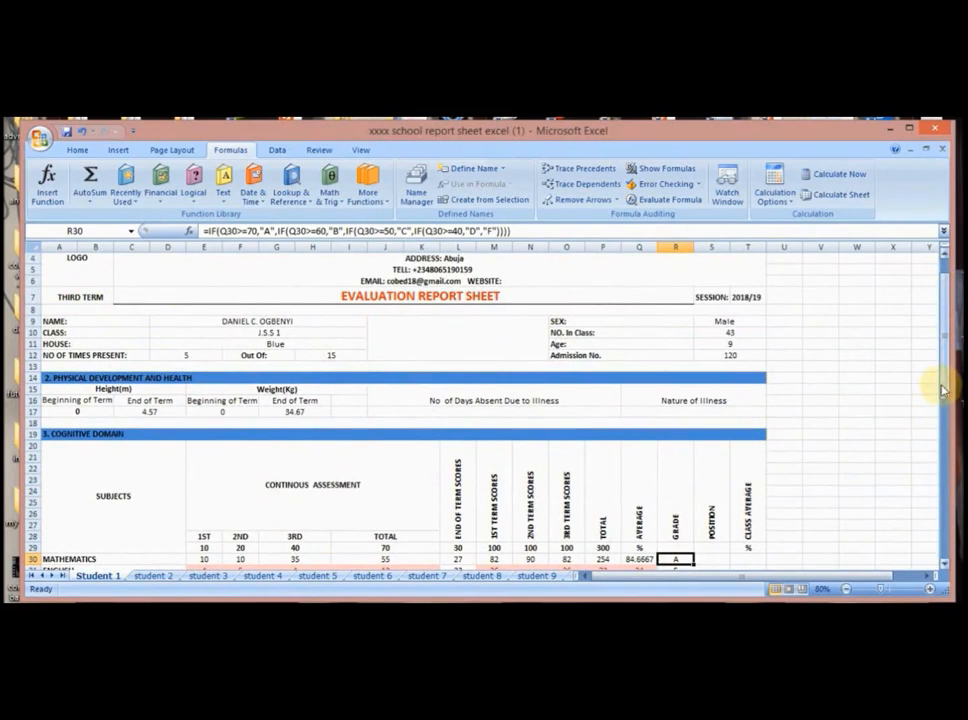
pyautogui.moveTo(944, 392); pyautogui.dragTo(944, 462)
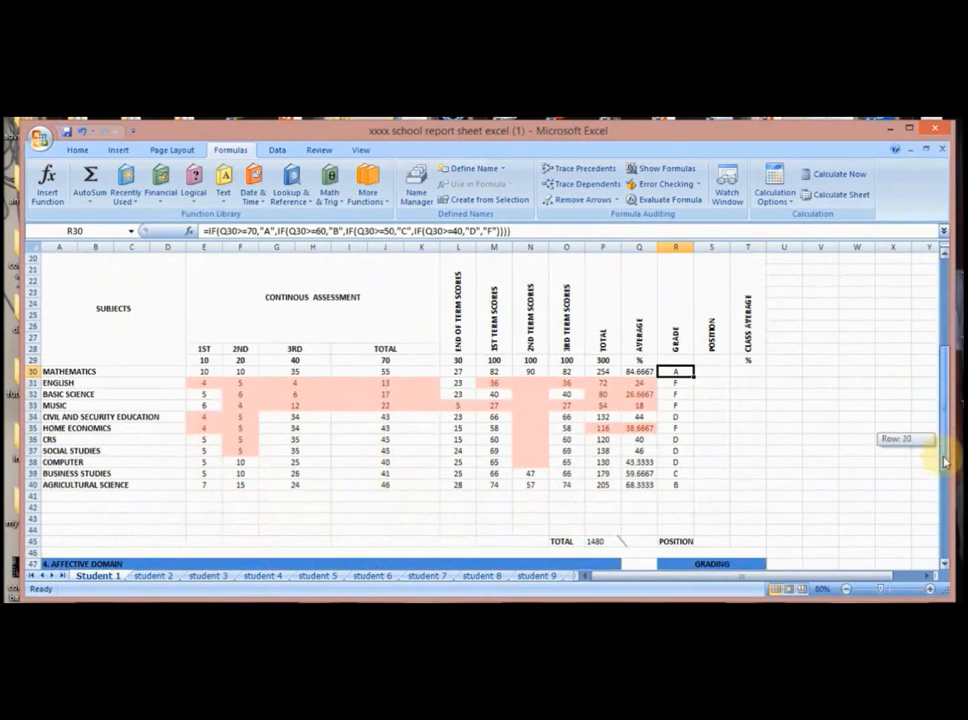
pyautogui.moveTo(944, 462); pyautogui.dragTo(947, 460)
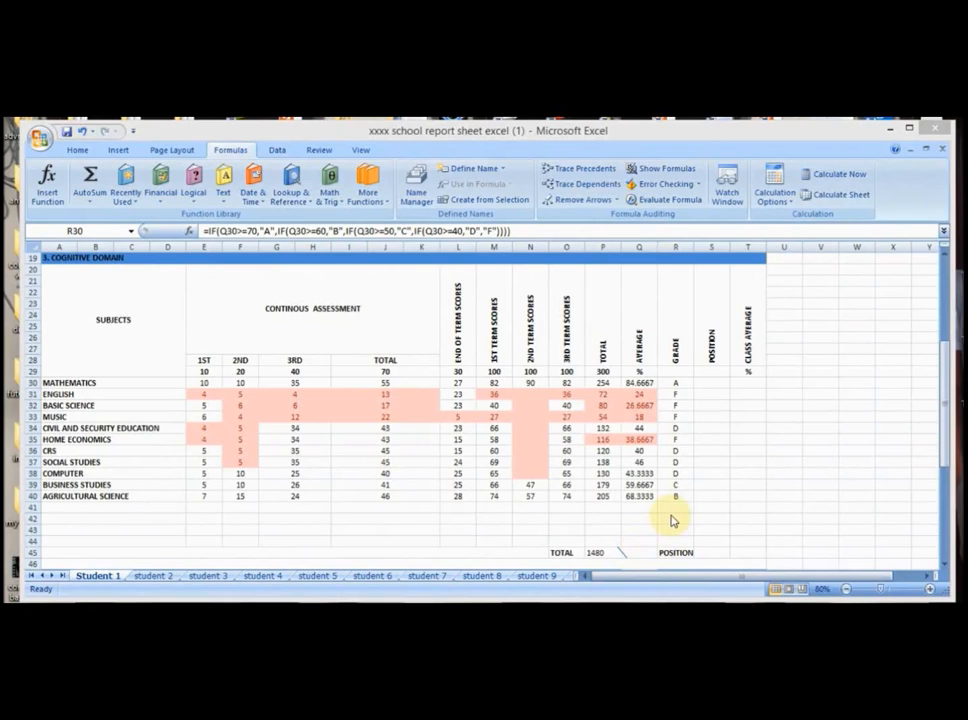
# - Examine the nested IF grading formula in R30 alongside the list of logical functions, leaving the formula intact
pyautogui.click(685, 386)
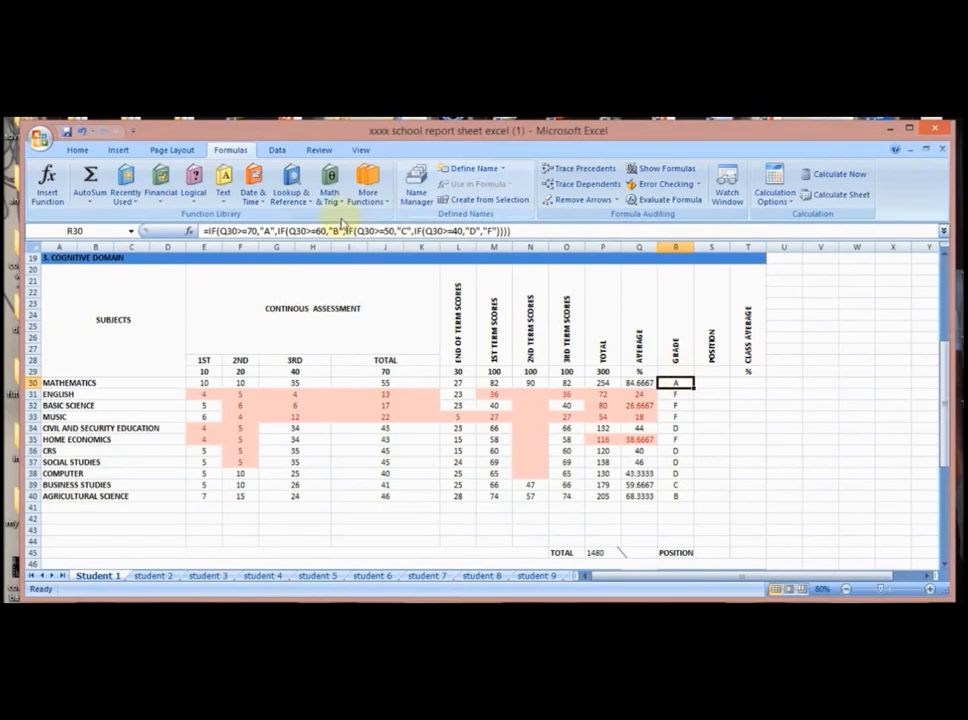
pyautogui.click(193, 192)
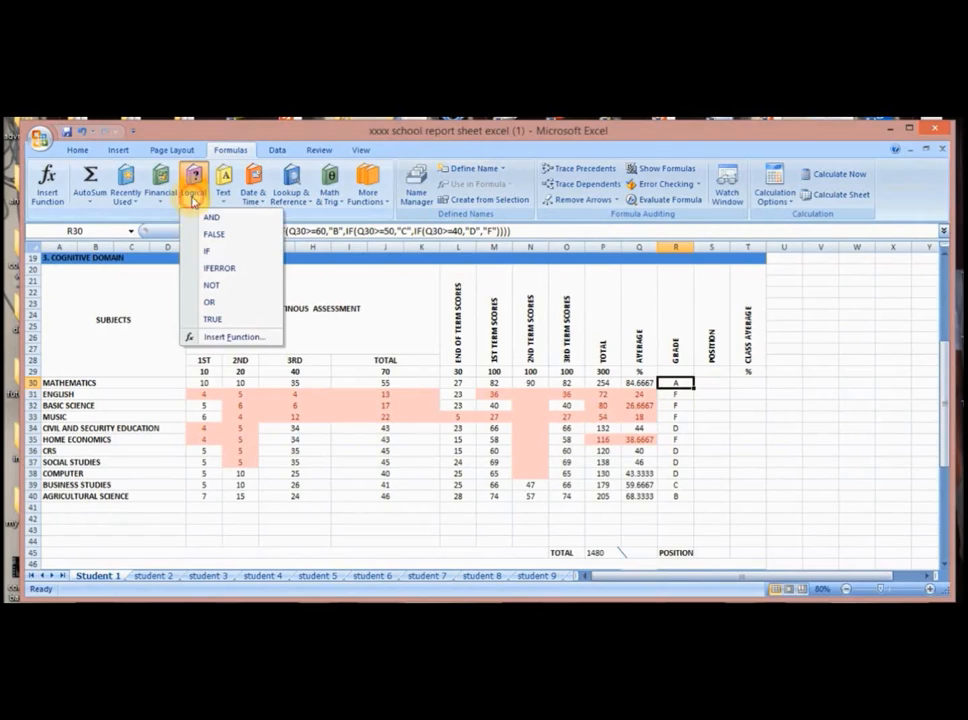
pyautogui.click(316, 273)
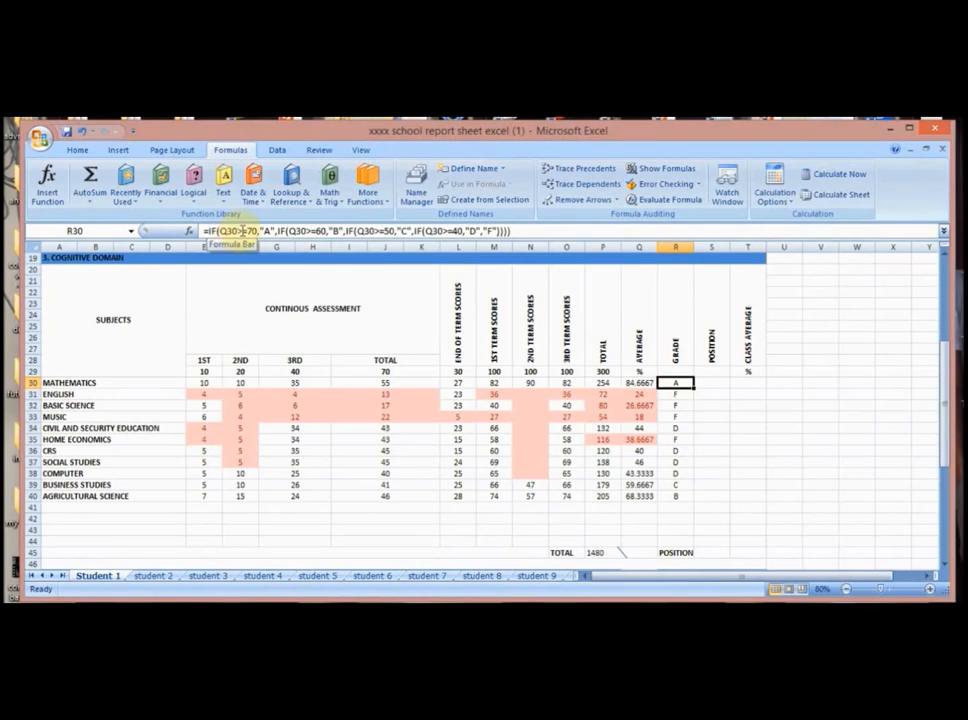
pyautogui.click(242, 231)
pyautogui.write('=')
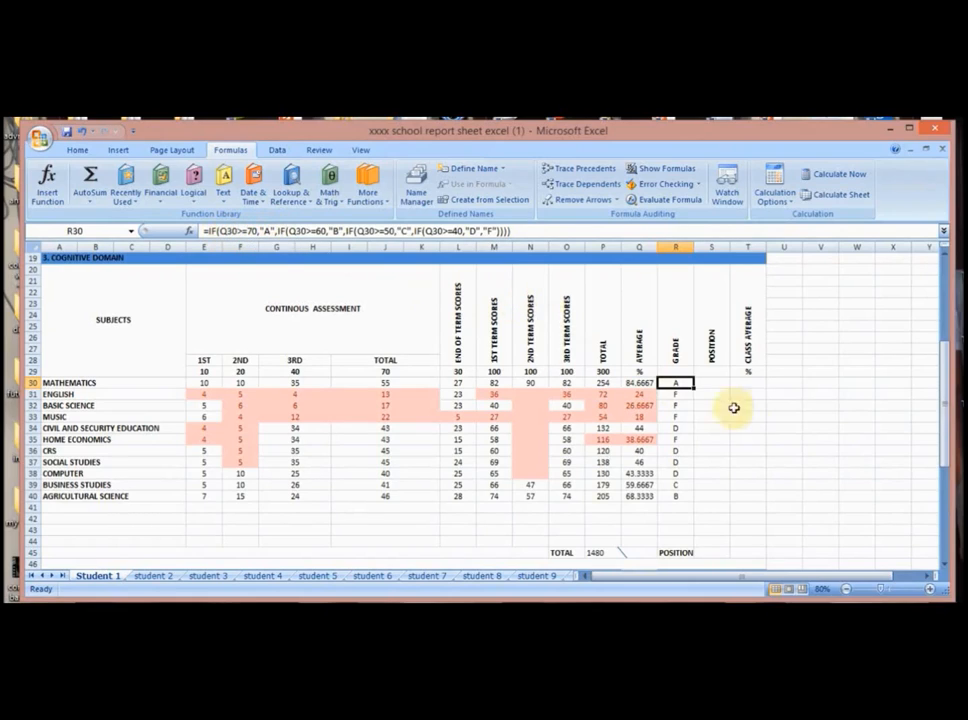
# - Compare the average formulas in Q30 and Q31 with the IF grade formulas in R30 and R31 for Mathematics and English
pyautogui.click(637, 383)
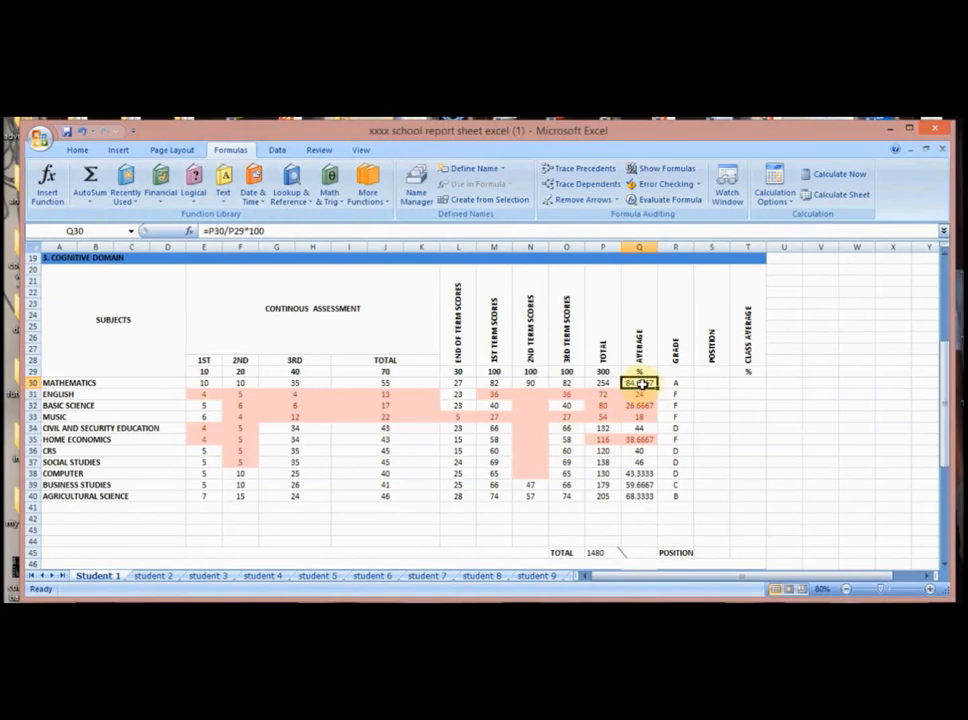
pyautogui.click(674, 383)
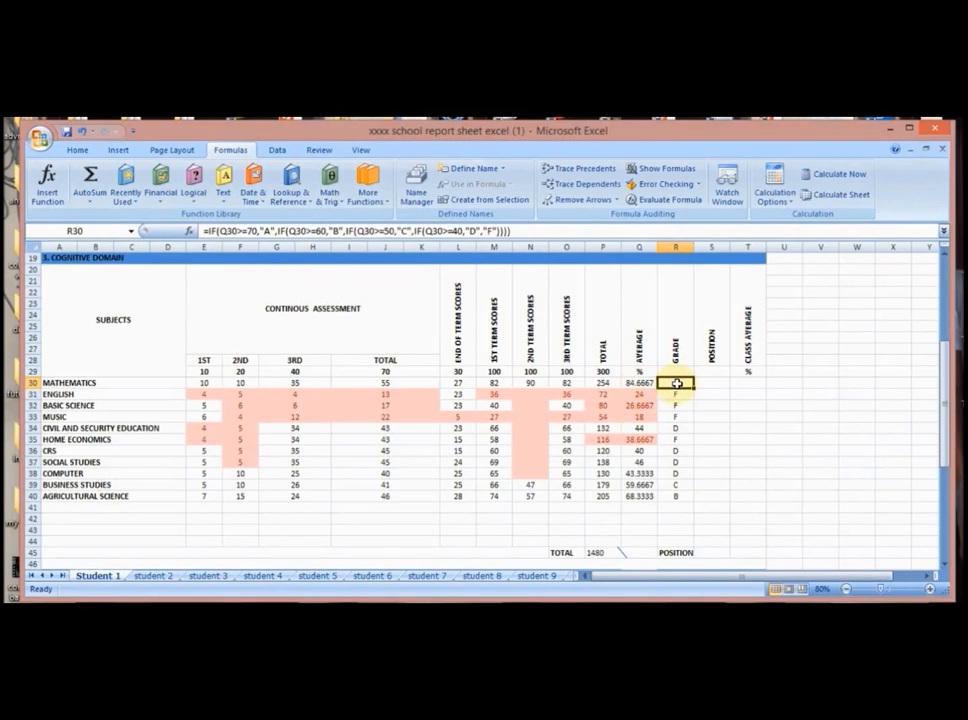
pyautogui.click(640, 395)
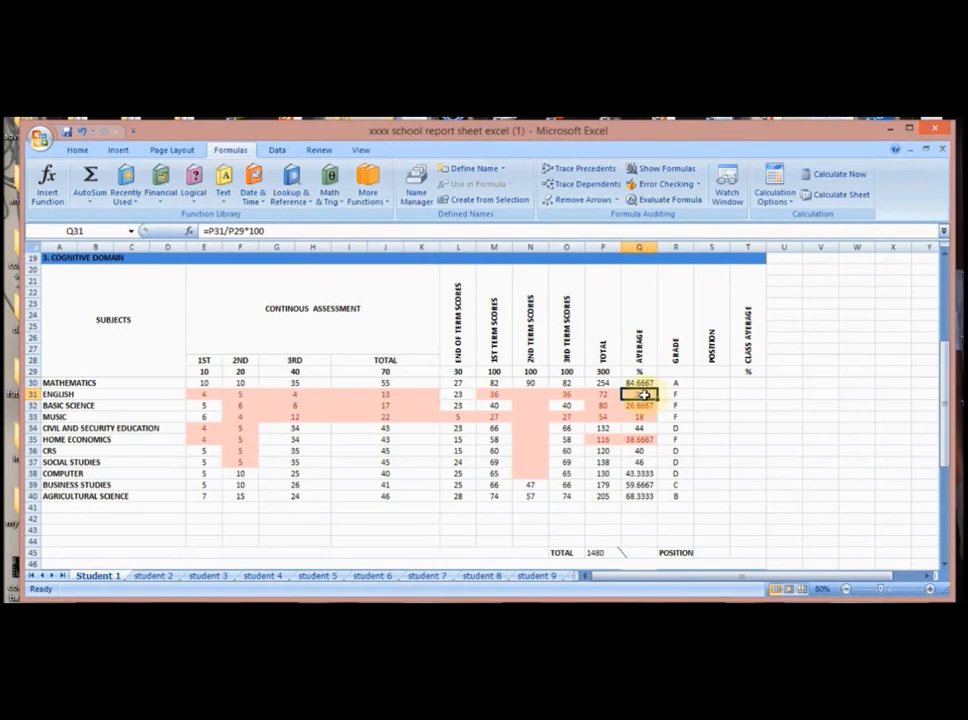
pyautogui.click(681, 397)
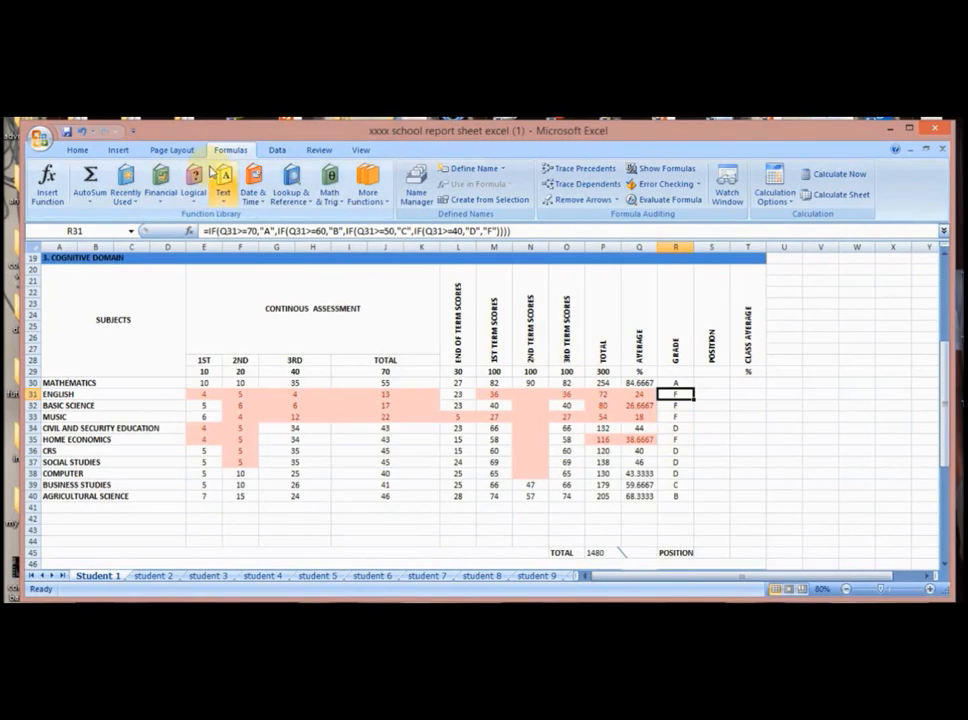
pyautogui.click(357, 151)
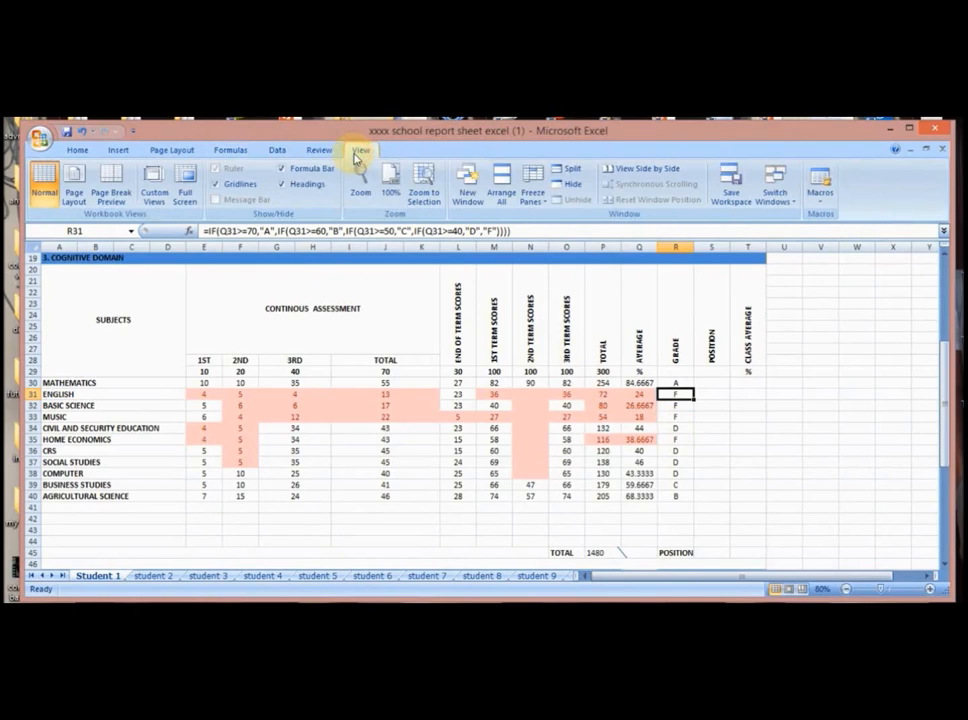
pyautogui.click(318, 150)
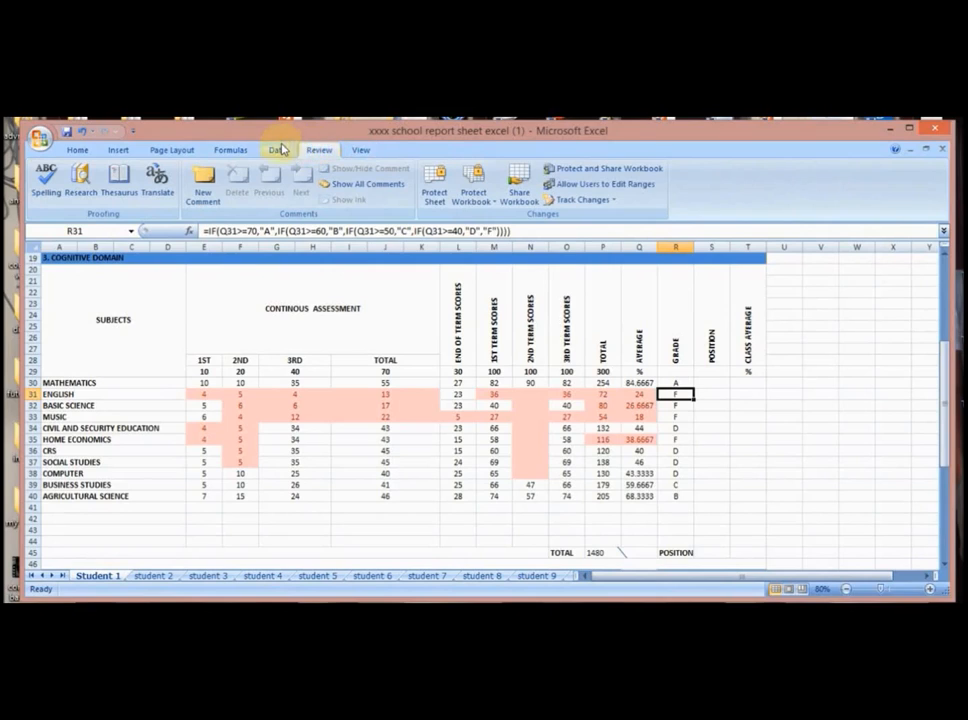
pyautogui.click(279, 150)
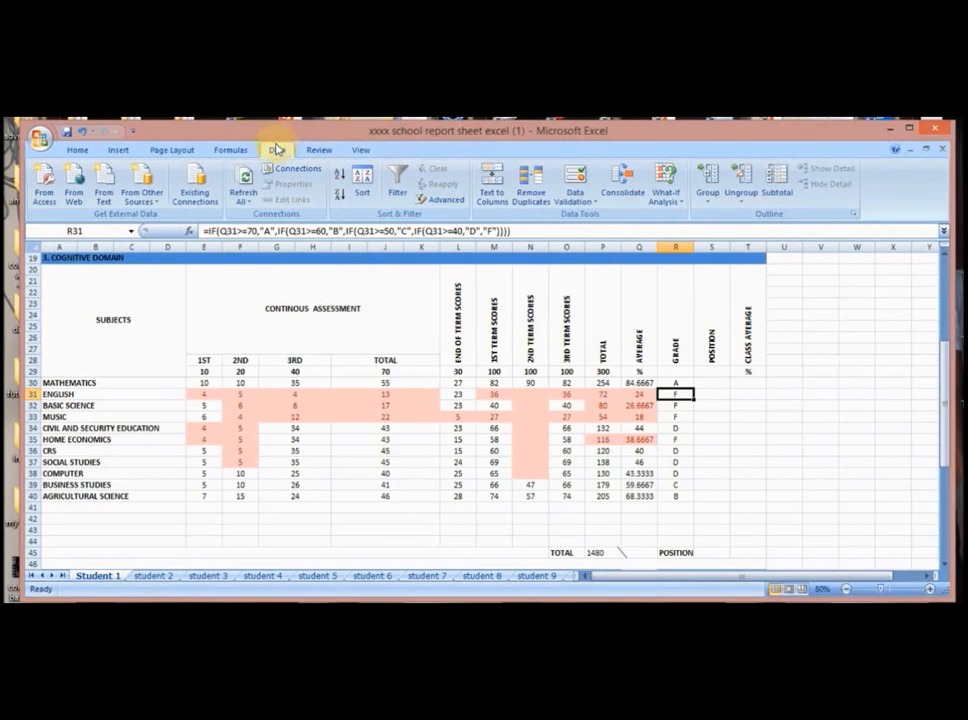
# - Clear the conditional formatting rules from the English first-assessment score in E31
pyautogui.click(78, 150)
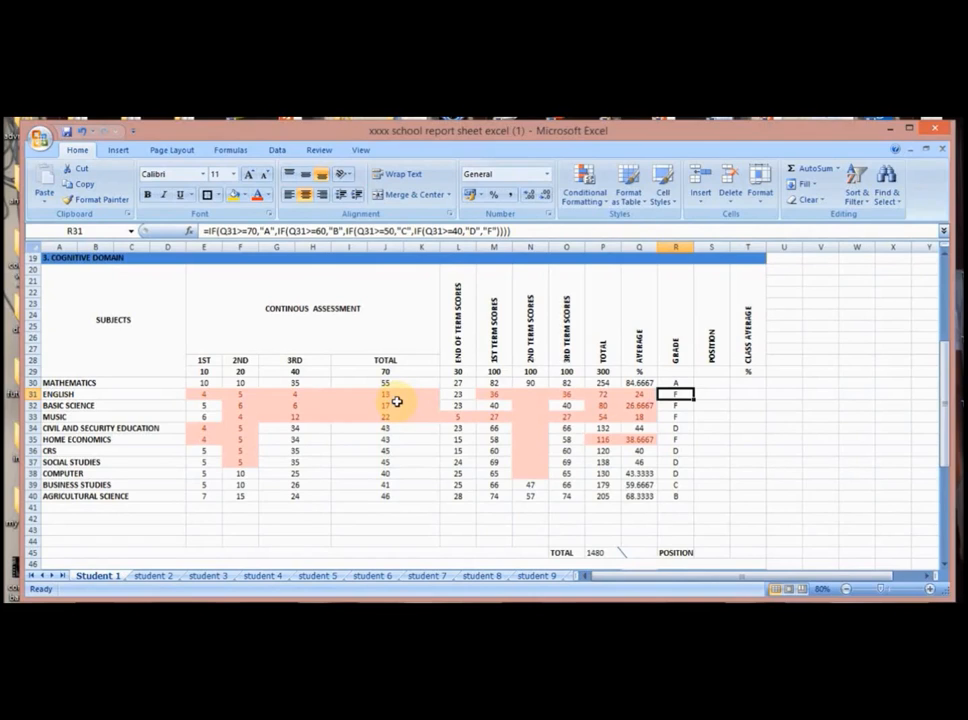
pyautogui.click(206, 394)
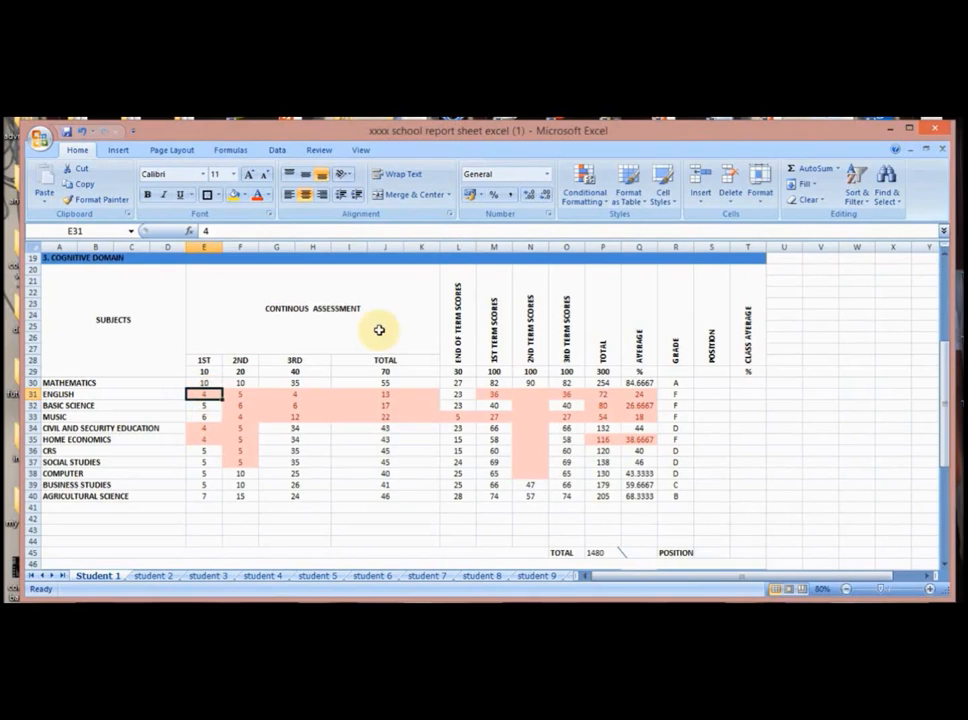
pyautogui.click(584, 190)
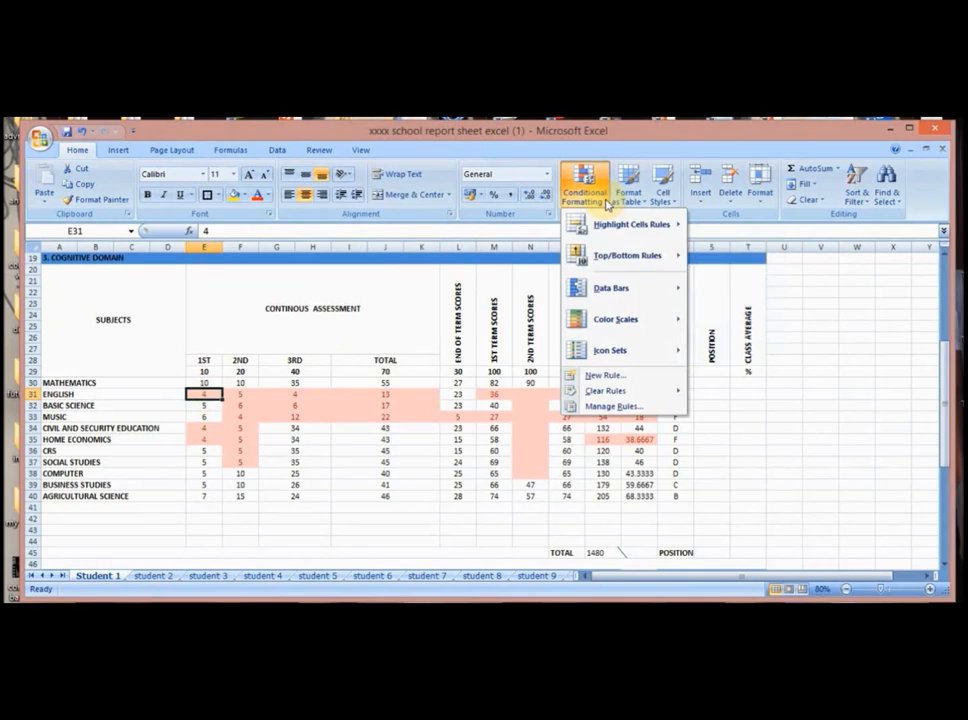
pyautogui.moveTo(631, 328)
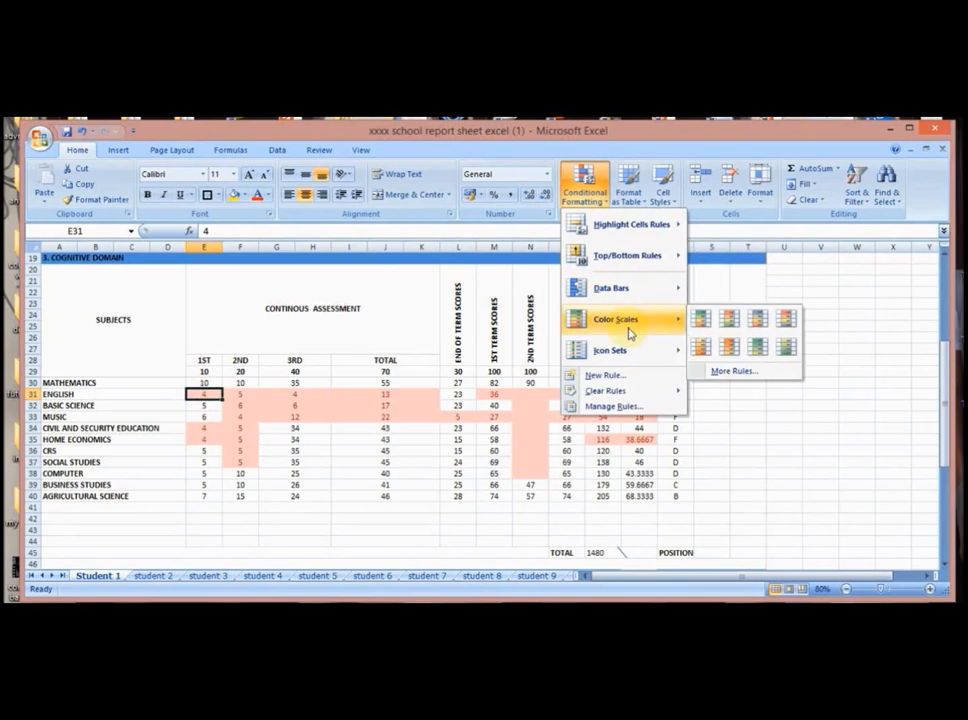
pyautogui.moveTo(622, 393)
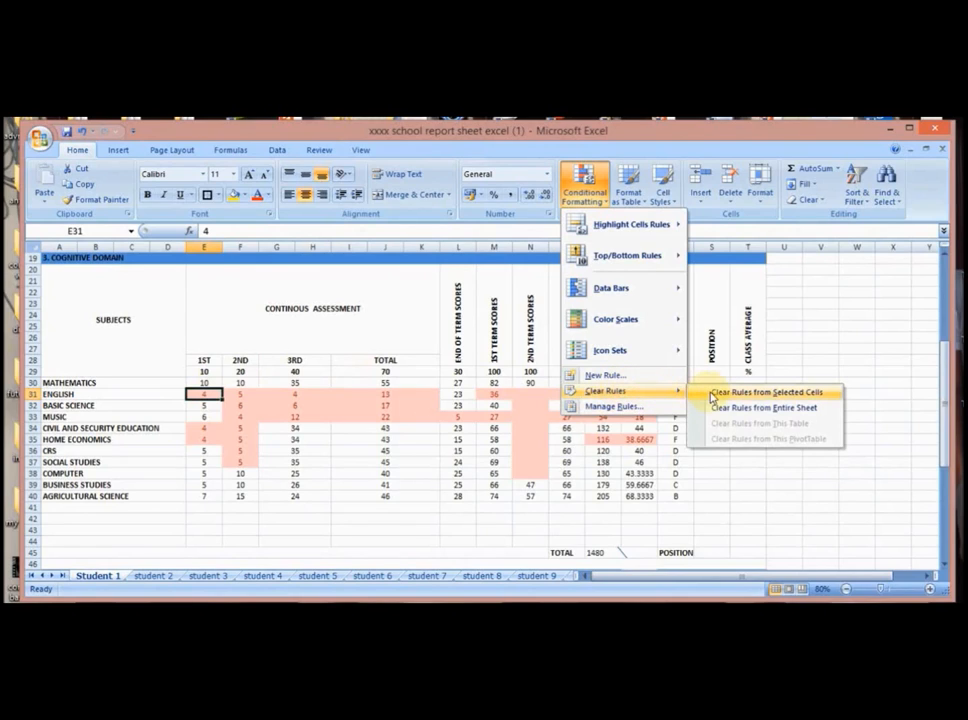
pyautogui.click(760, 392)
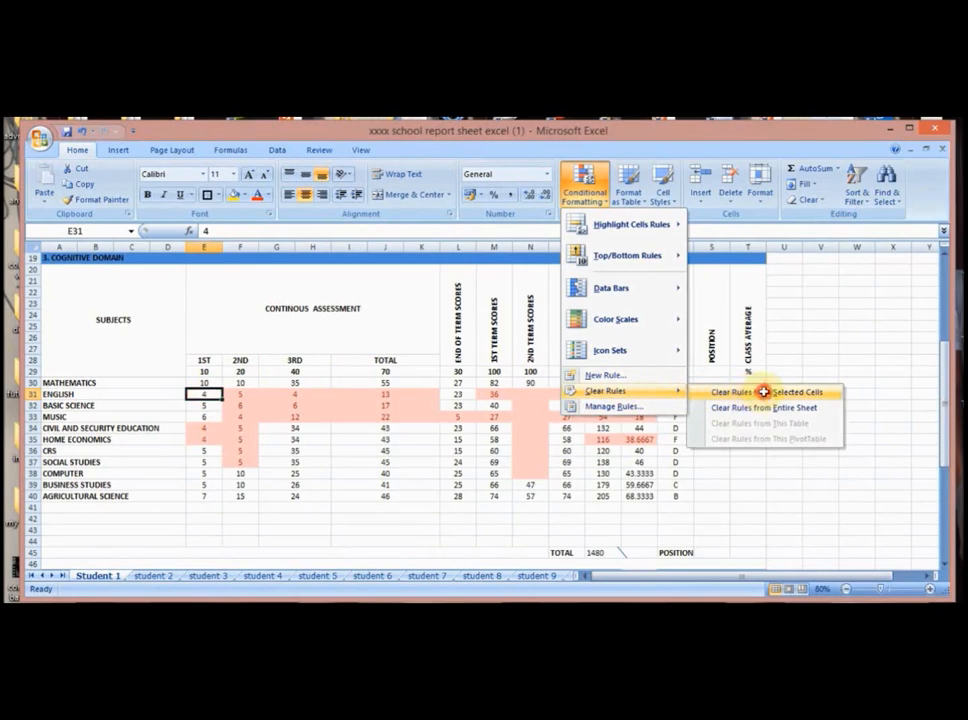
pyautogui.click(206, 405)
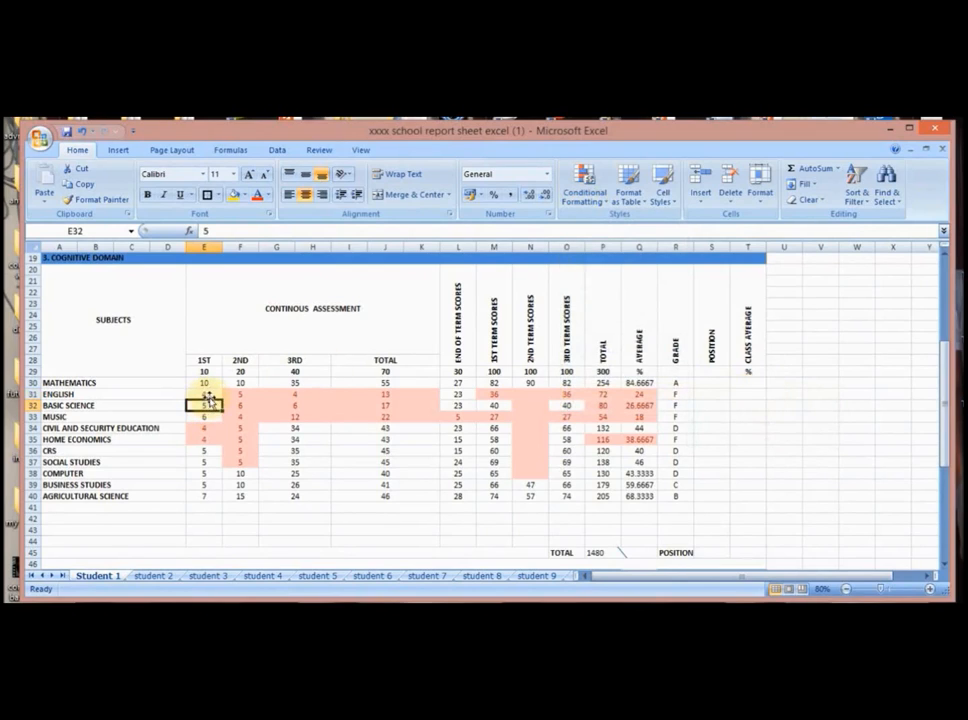
# - Add a Less Than conditional formatting rule to E31 with threshold 5 and Light Red Fill with Dark Red Text
pyautogui.click(209, 395)
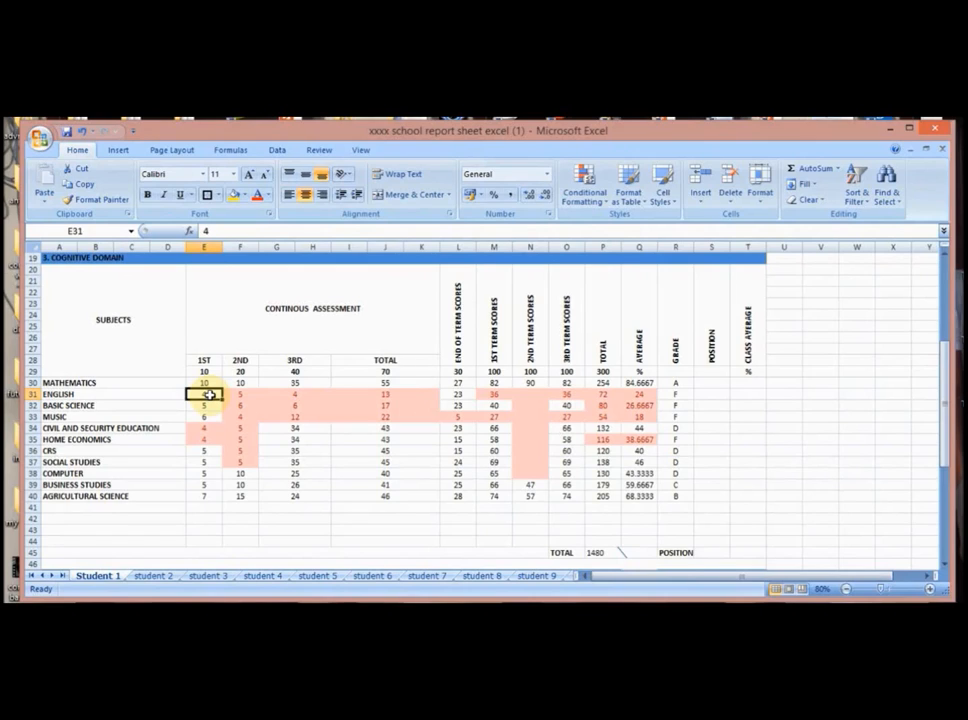
pyautogui.click(604, 203)
pyautogui.moveTo(624, 266)
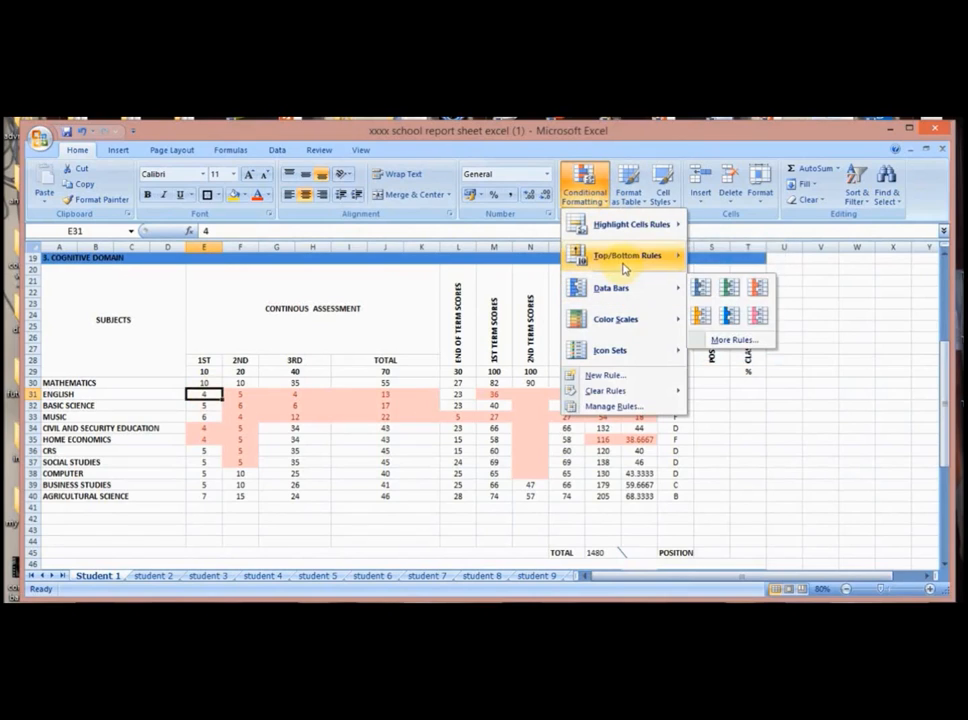
pyautogui.moveTo(615, 234)
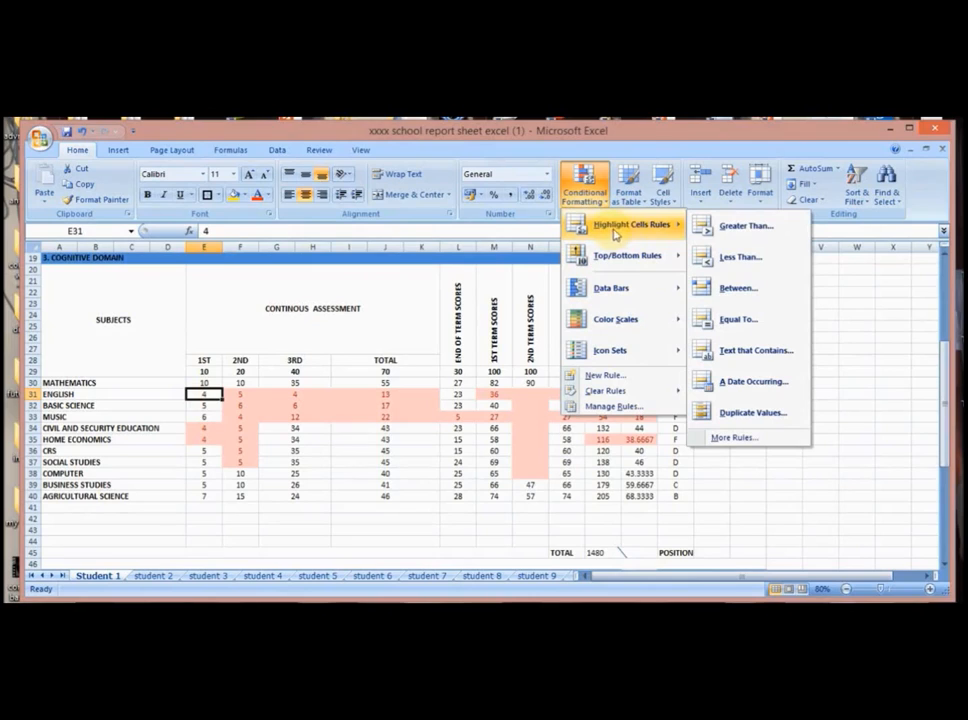
pyautogui.click(743, 261)
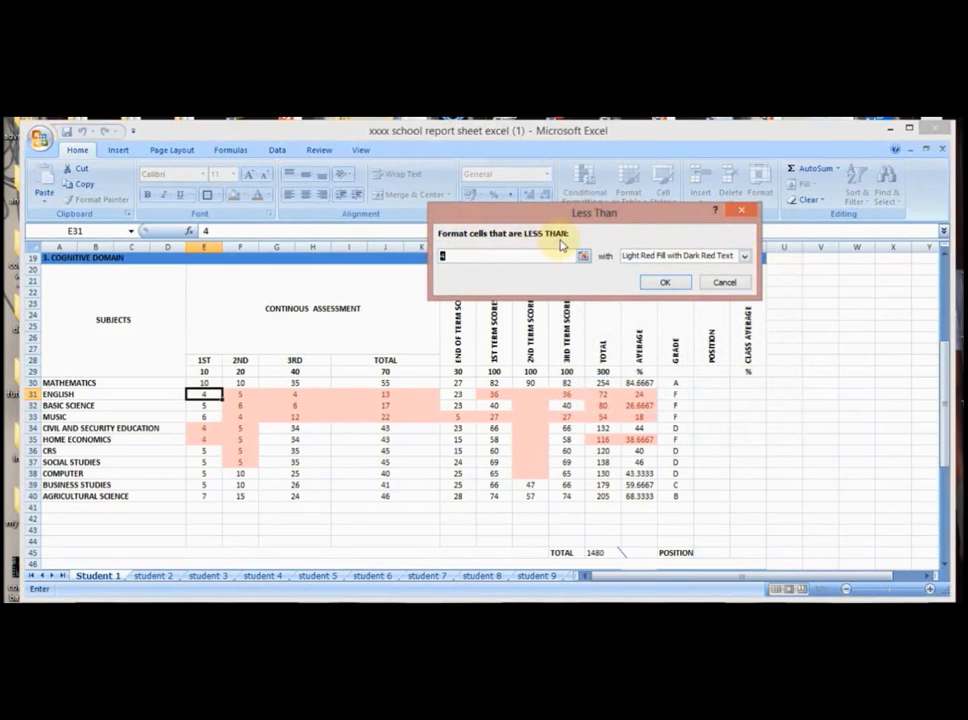
pyautogui.click(451, 255)
pyautogui.press('BackSpace')
pyautogui.write('5')
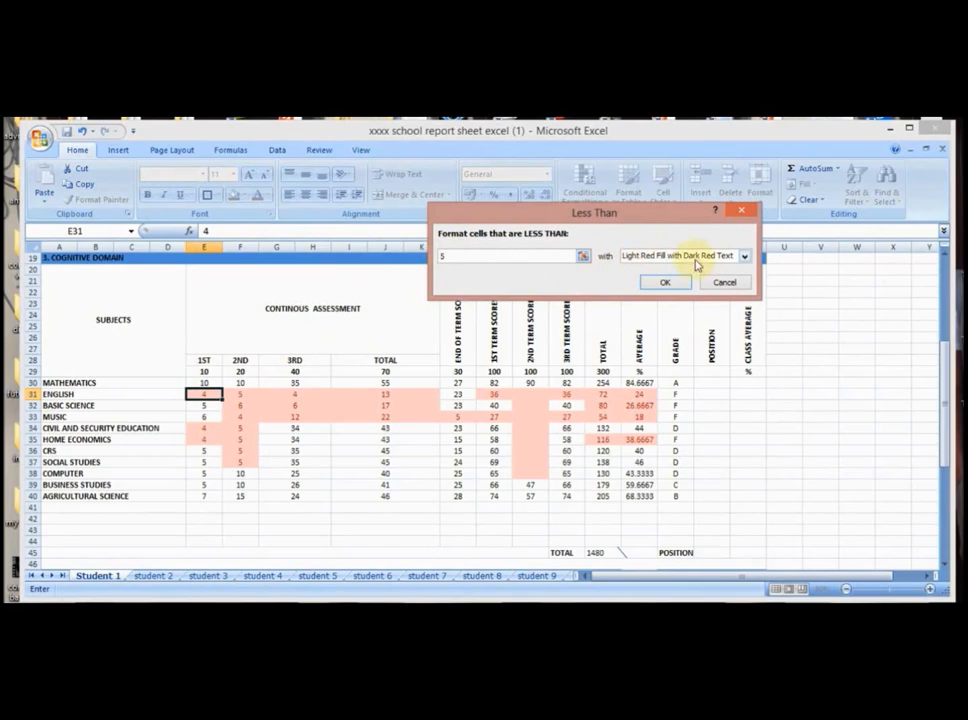
pyautogui.click(668, 283)
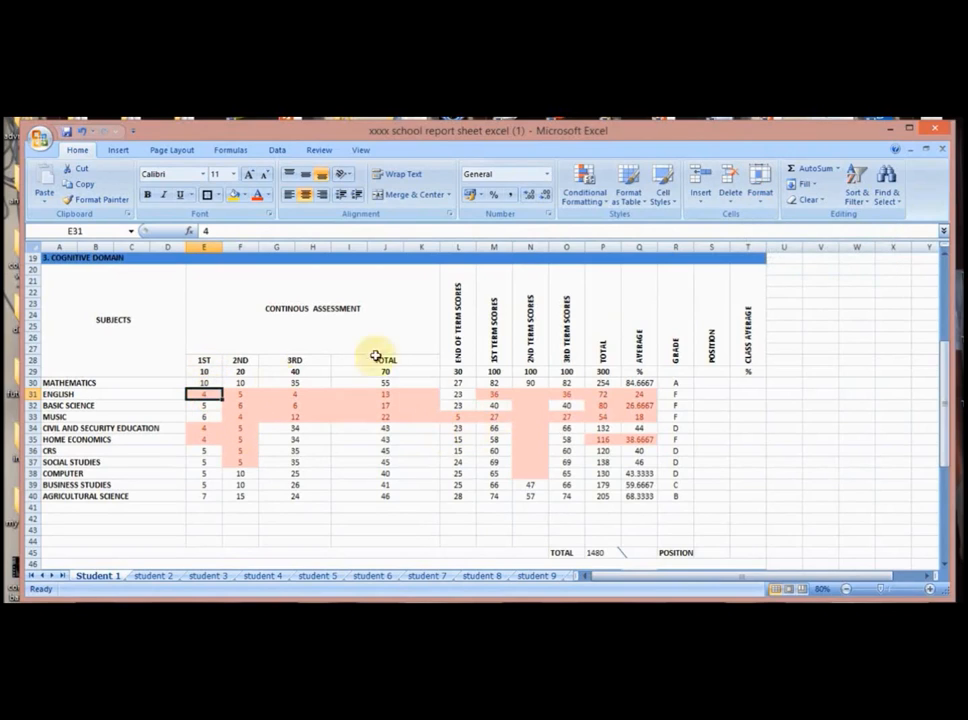
# - Set the height of the English row, row 31, to 35
pyautogui.click(760, 190)
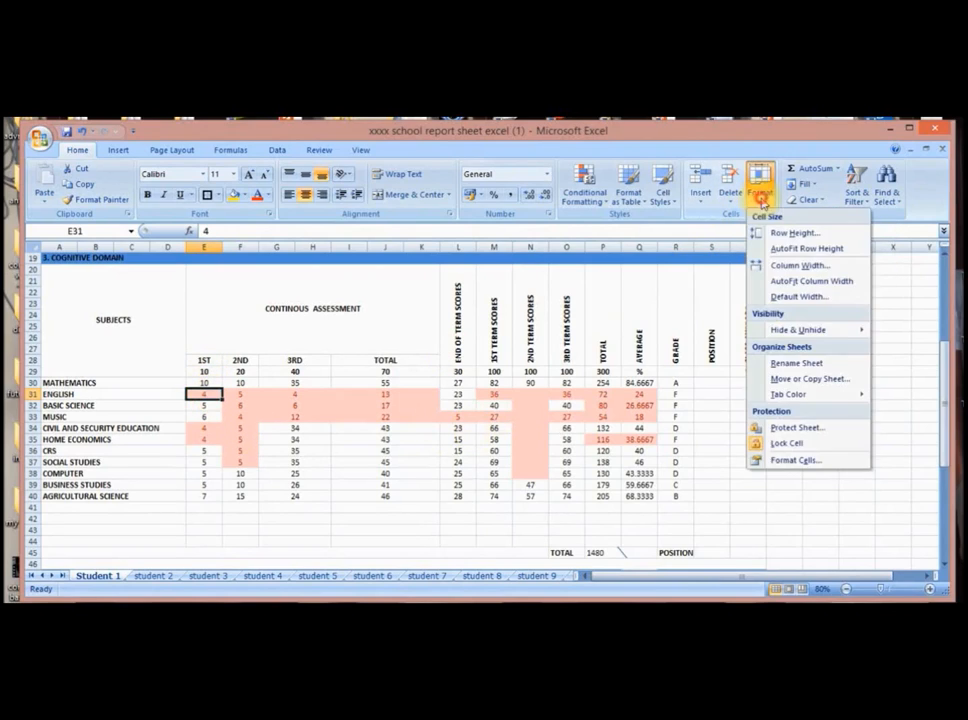
pyautogui.click(803, 236)
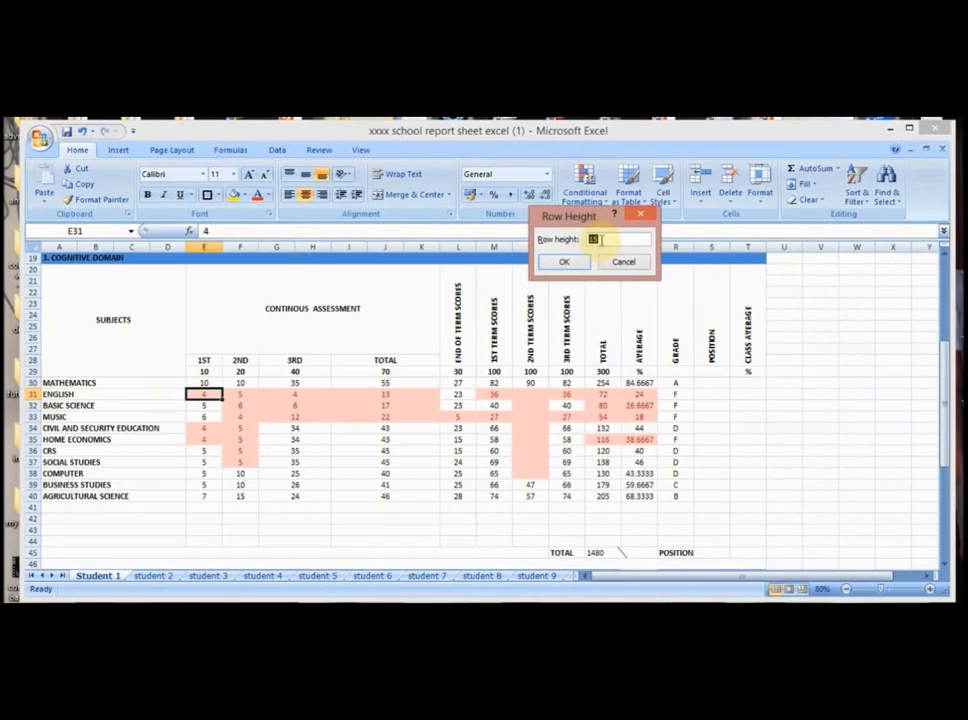
pyautogui.press('BackSpace')
pyautogui.write('35')
pyautogui.click(566, 262)
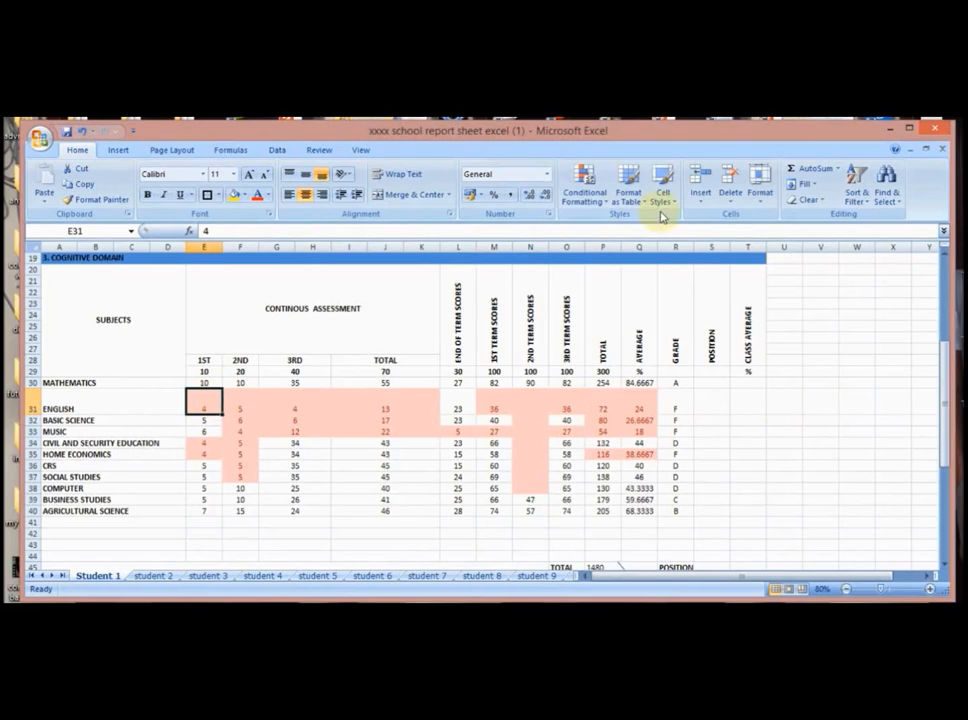
# - Set the row height of the English row, row 31, to 15
pyautogui.click(759, 195)
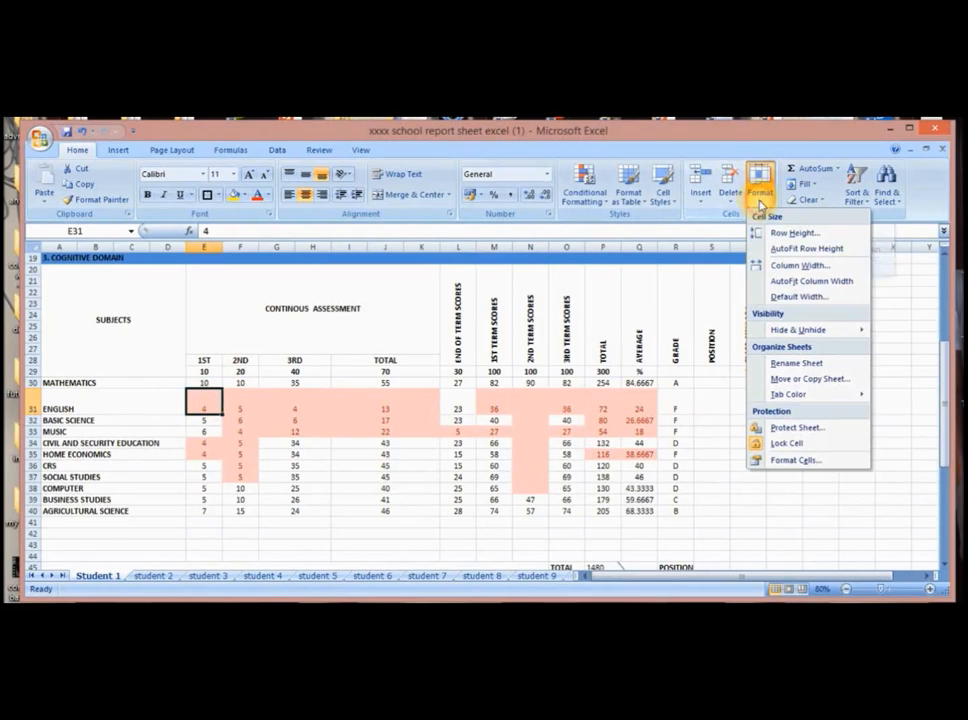
pyautogui.click(795, 232)
pyautogui.press('BackSpace')
pyautogui.write('15')
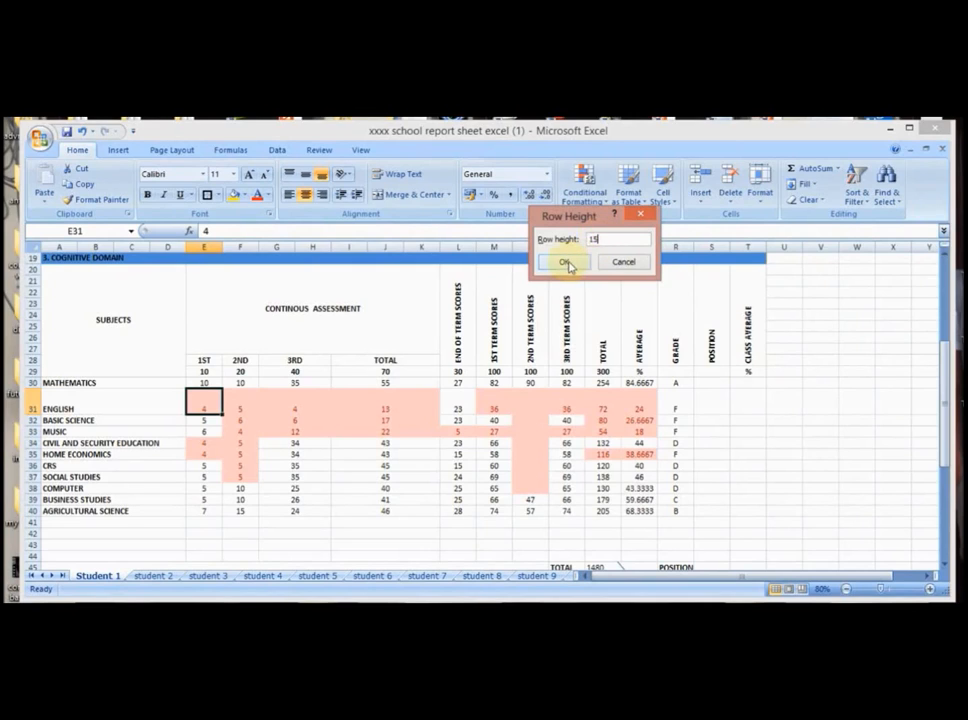
pyautogui.click(566, 262)
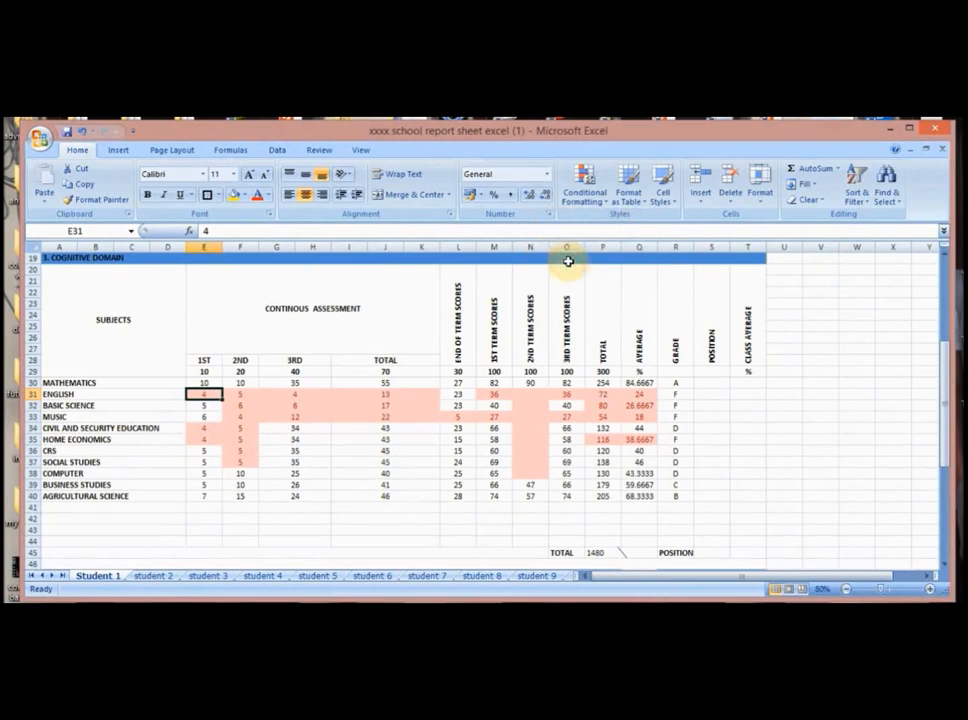
pyautogui.click(305, 385)
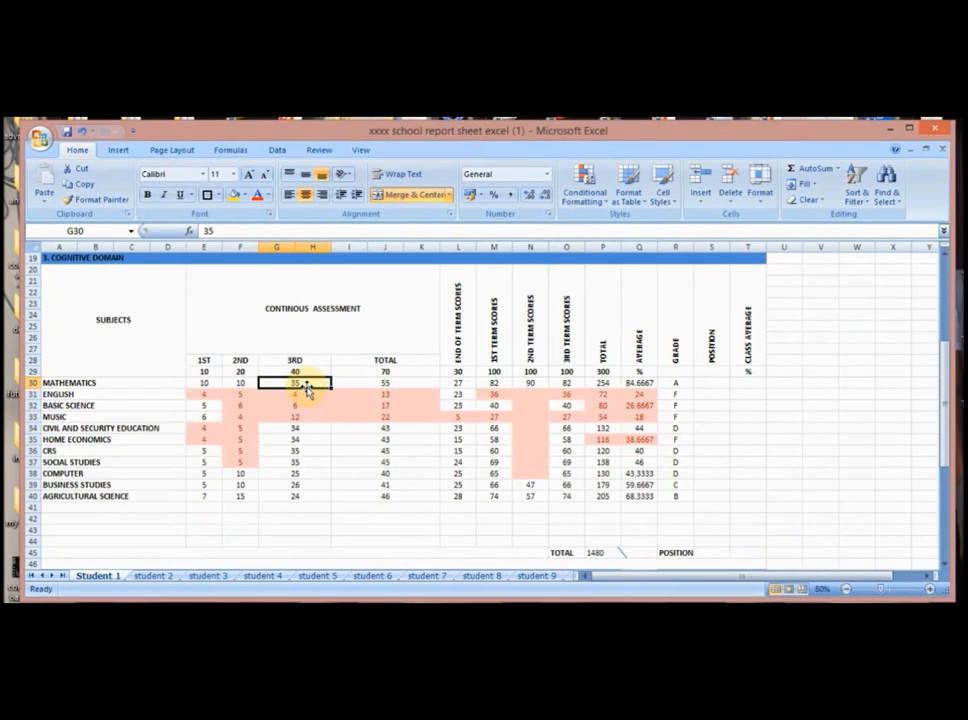
pyautogui.click(761, 200)
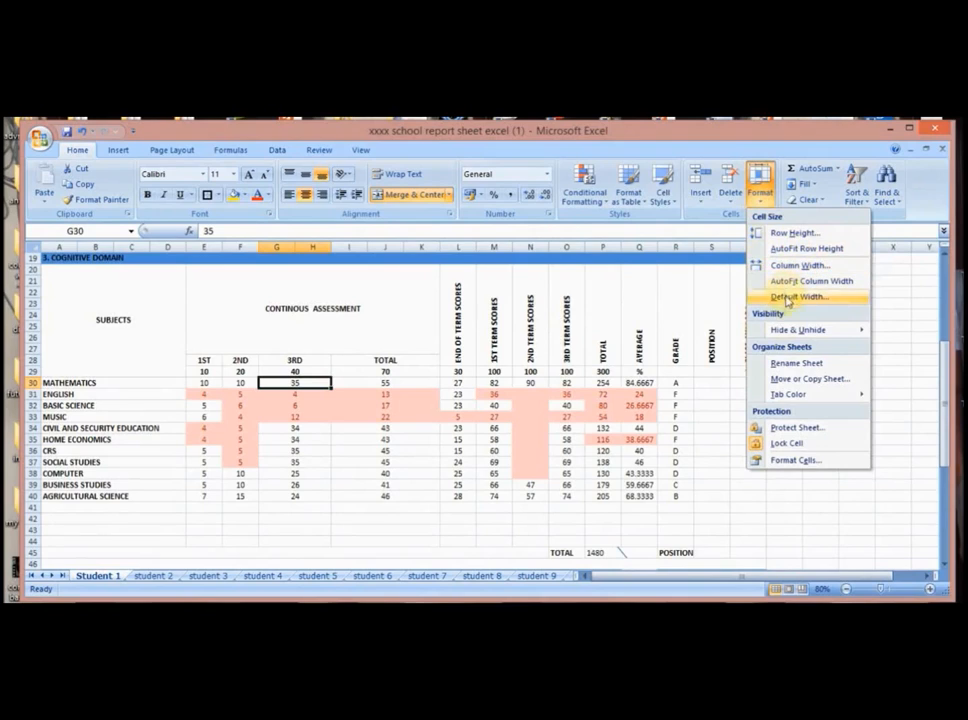
pyautogui.click(714, 275)
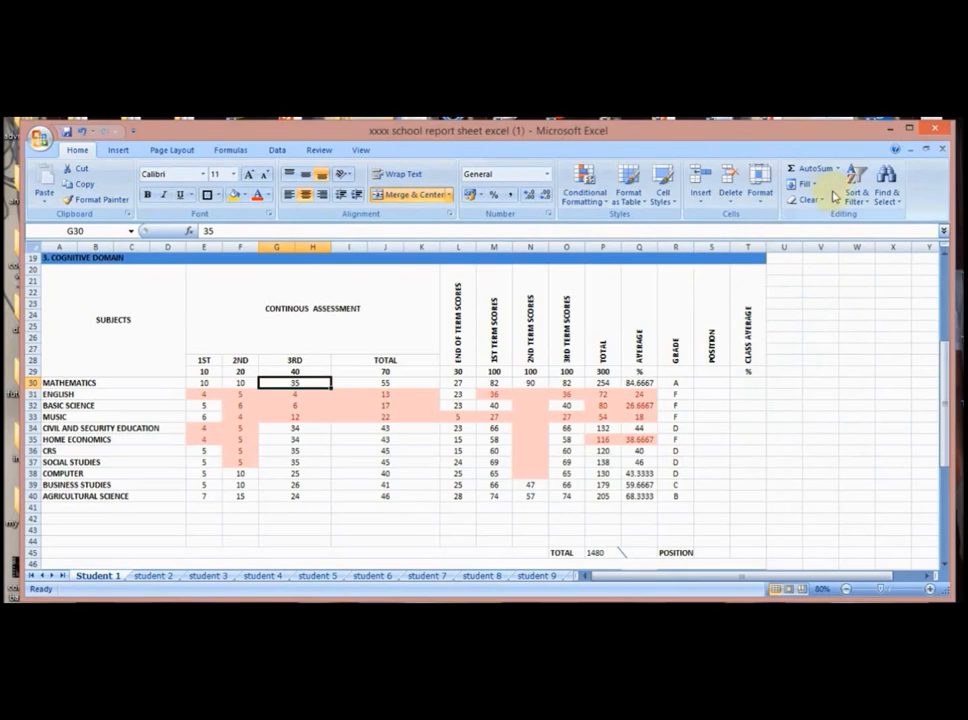
# - Switch to the EXCEL PRACTICAL workbook and sort the month names in A3:A13 from A to Z
pyautogui.moveTo(390, 598)
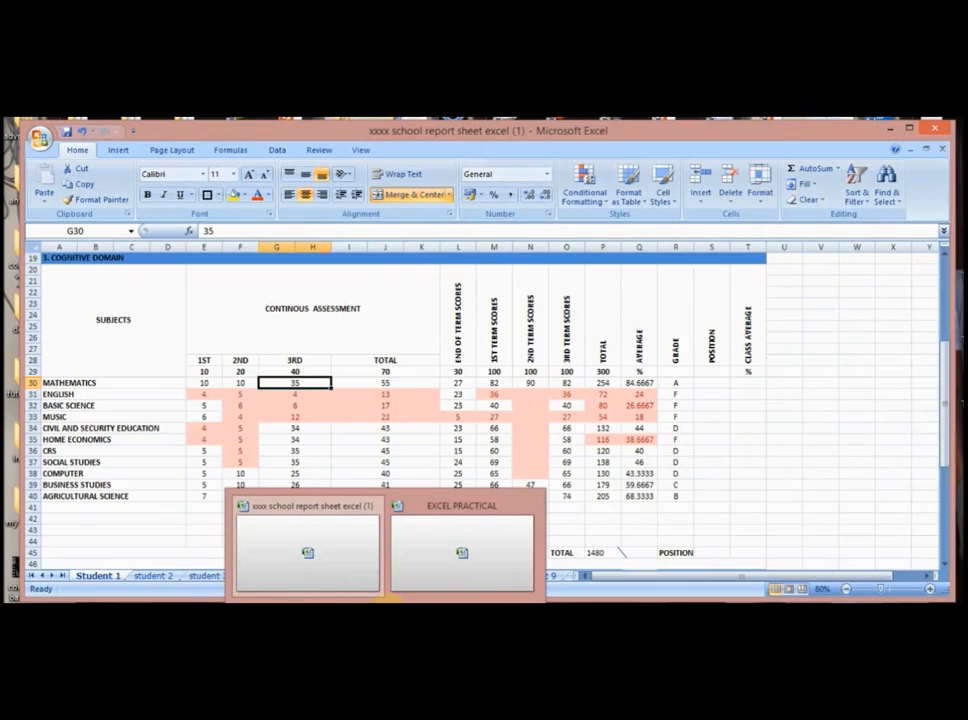
pyautogui.click(455, 555)
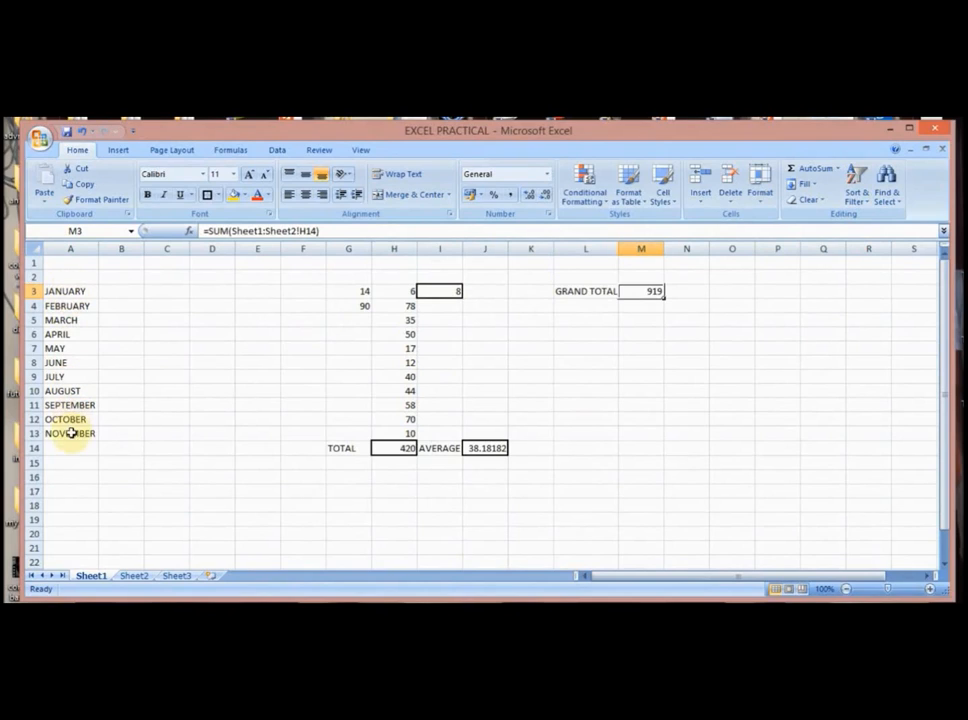
pyautogui.click(64, 291)
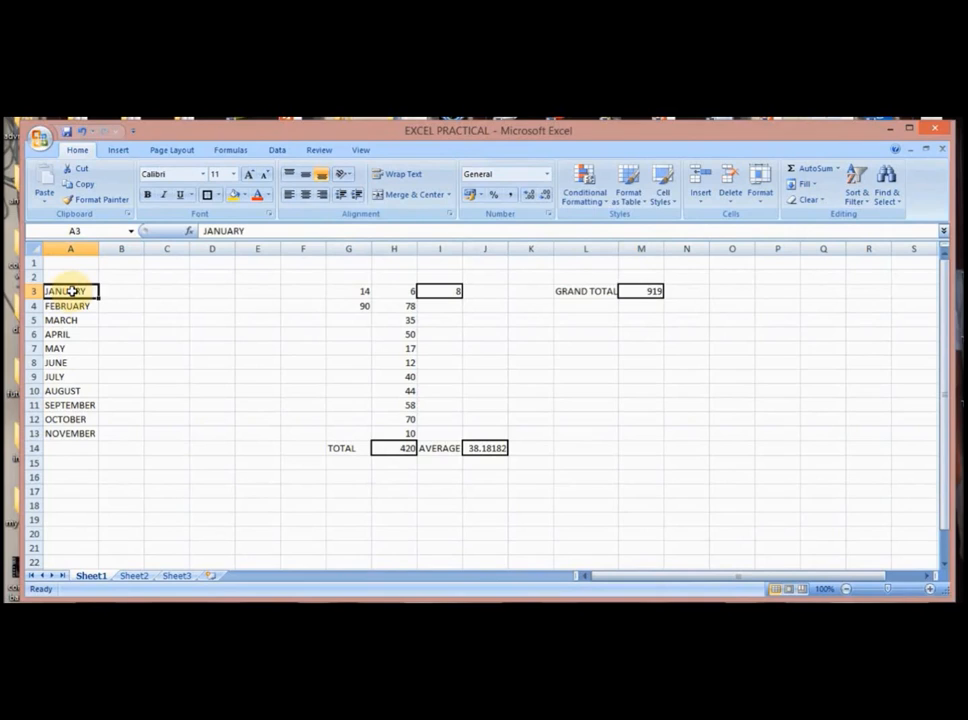
pyautogui.keyDown('shift'); pyautogui.click(75, 432); pyautogui.keyUp('shift')
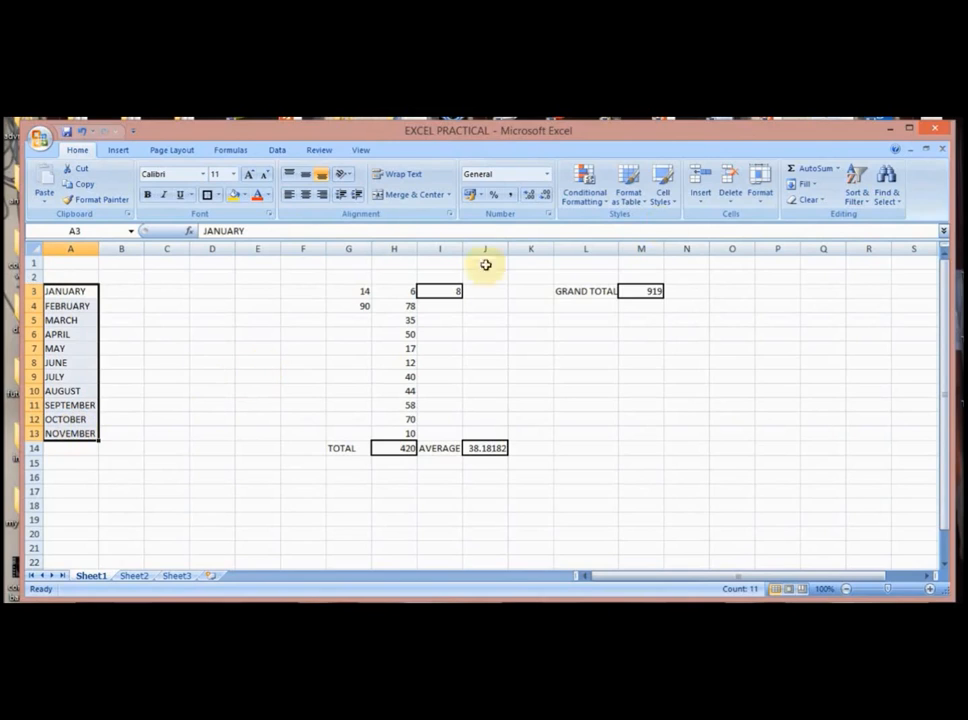
pyautogui.click(868, 199)
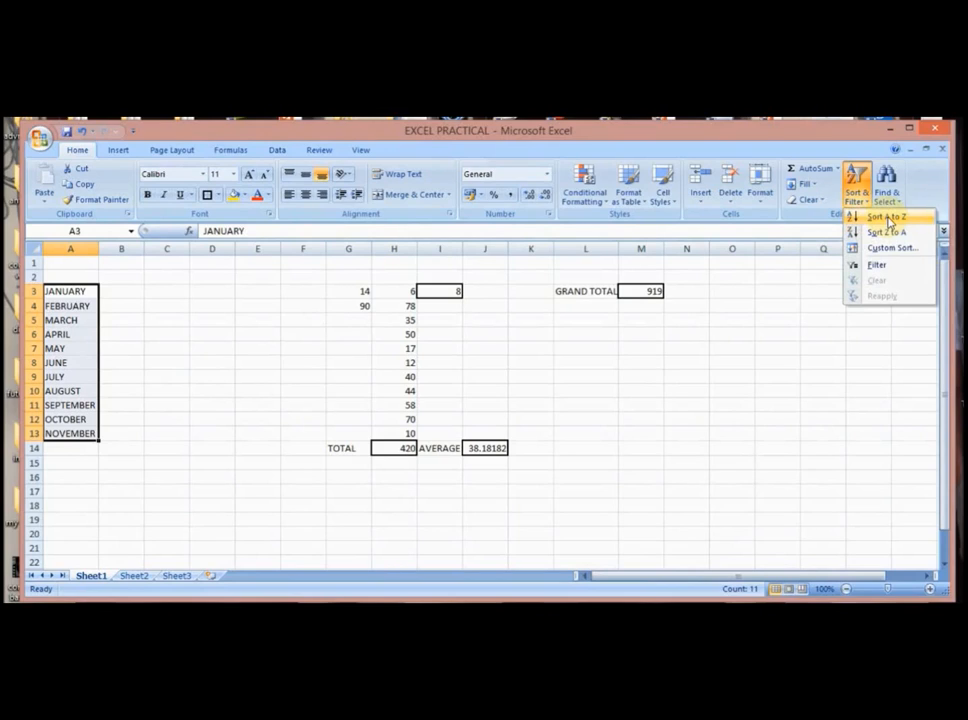
pyautogui.click(887, 218)
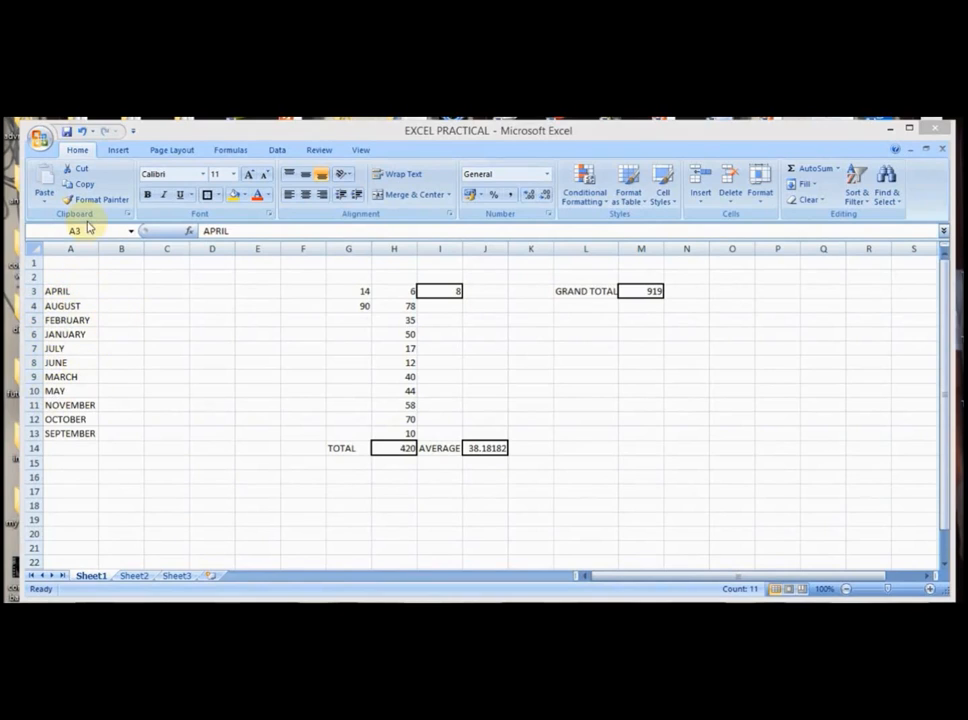
# - Undo the alphabetical sort of the month names in column A
pyautogui.click(83, 133)
pyautogui.click(83, 133)
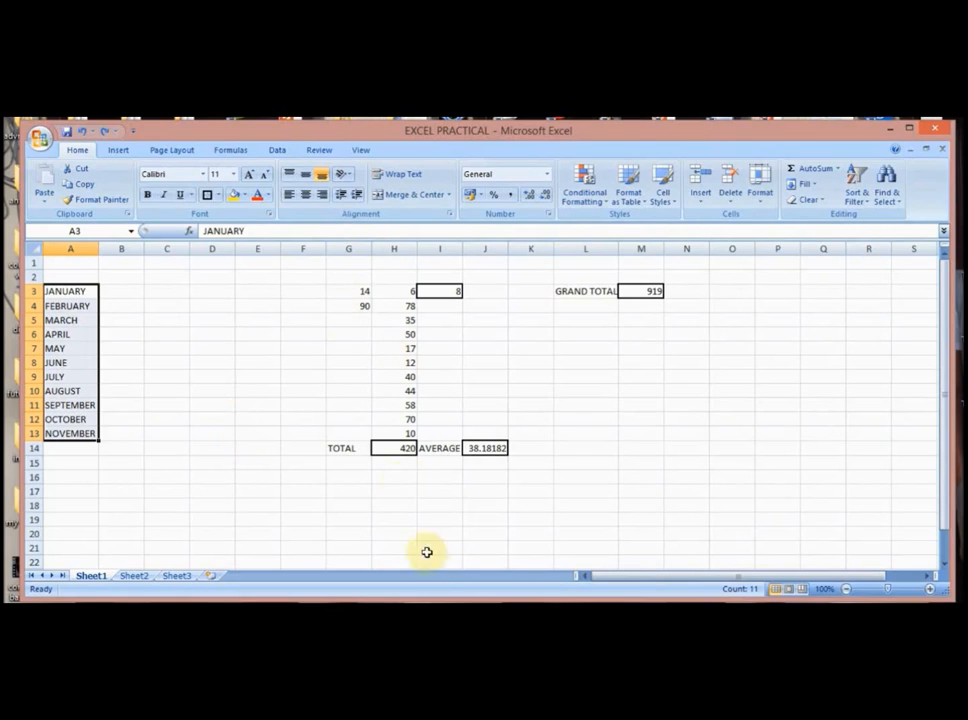
# - Switch back and forth between the EXCEL PRACTICAL and xxxx school report sheet excel (1) workbooks, ending on EXCEL PRACTICAL
pyautogui.moveTo(385, 608)
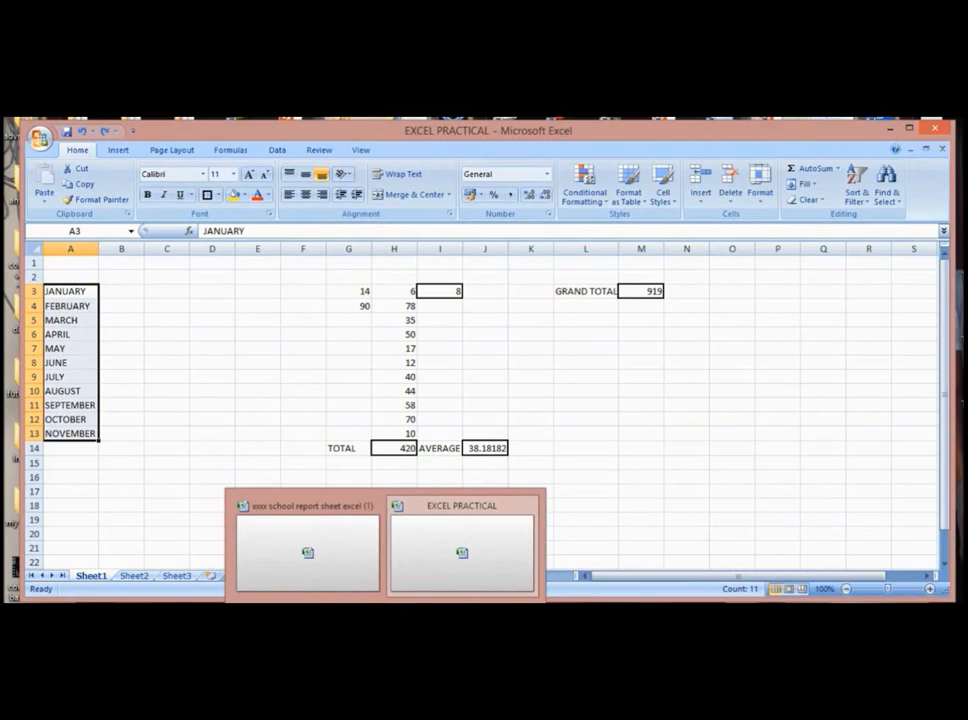
pyautogui.click(532, 476)
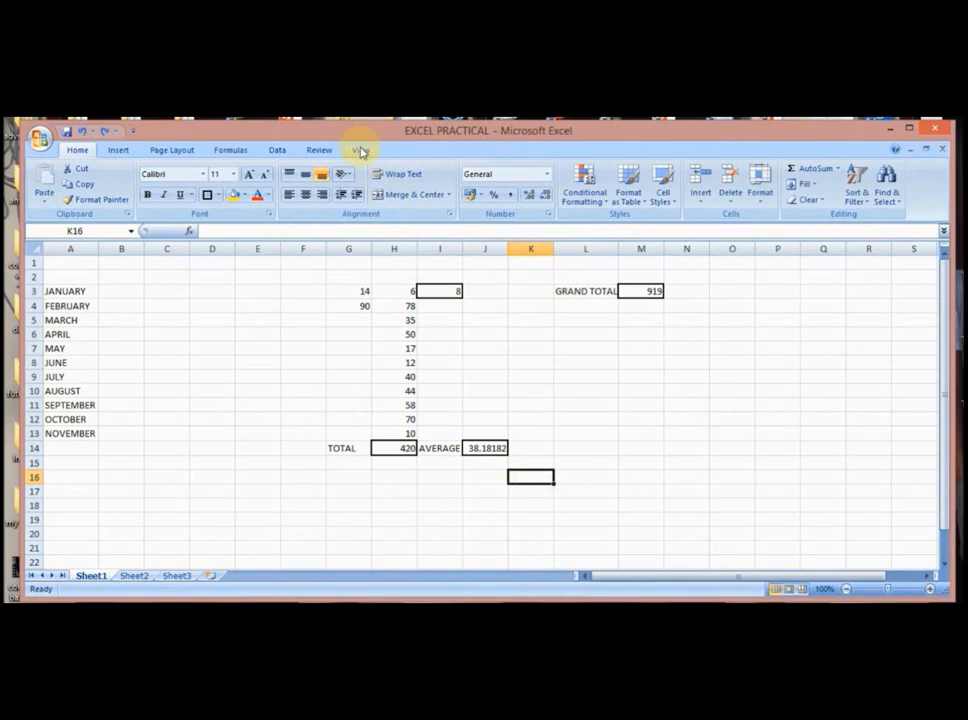
pyautogui.click(360, 150)
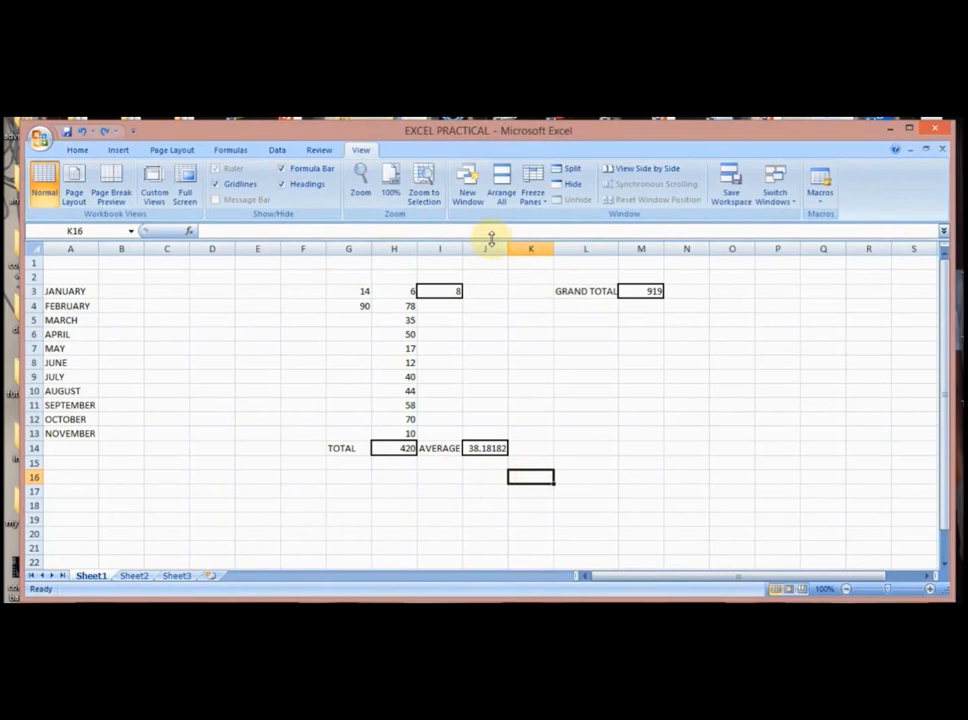
pyautogui.click(776, 190)
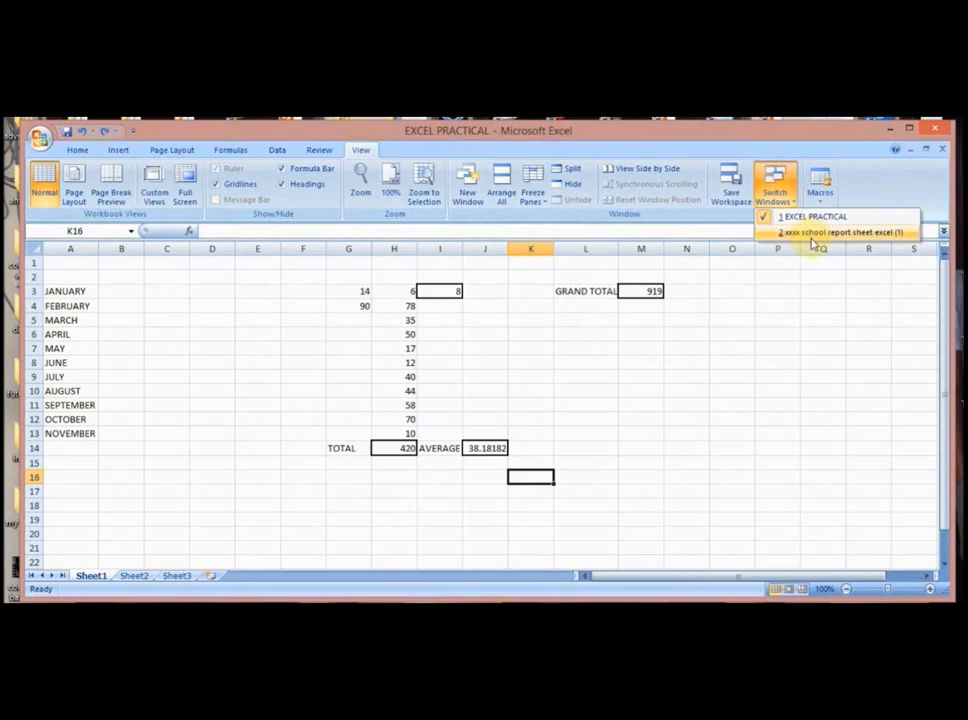
pyautogui.click(810, 232)
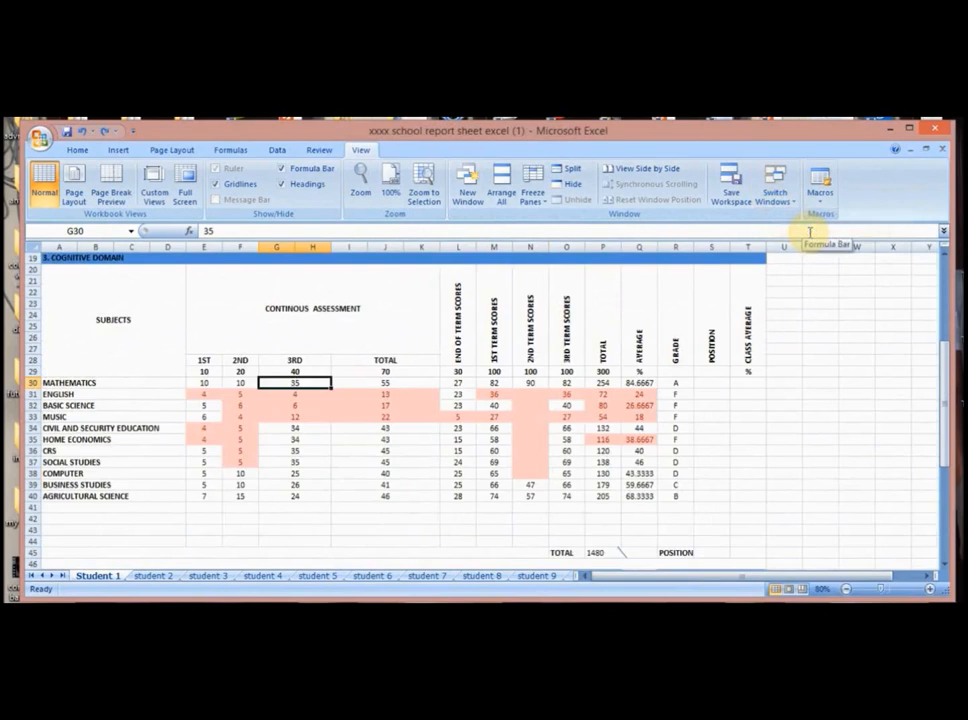
pyautogui.click(791, 203)
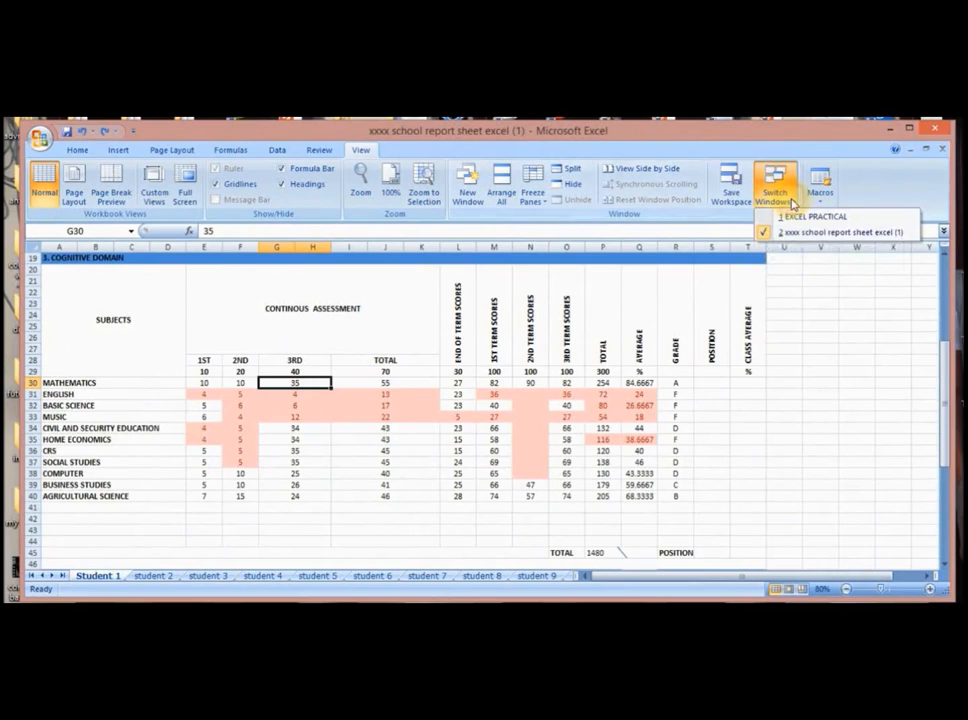
pyautogui.click(814, 218)
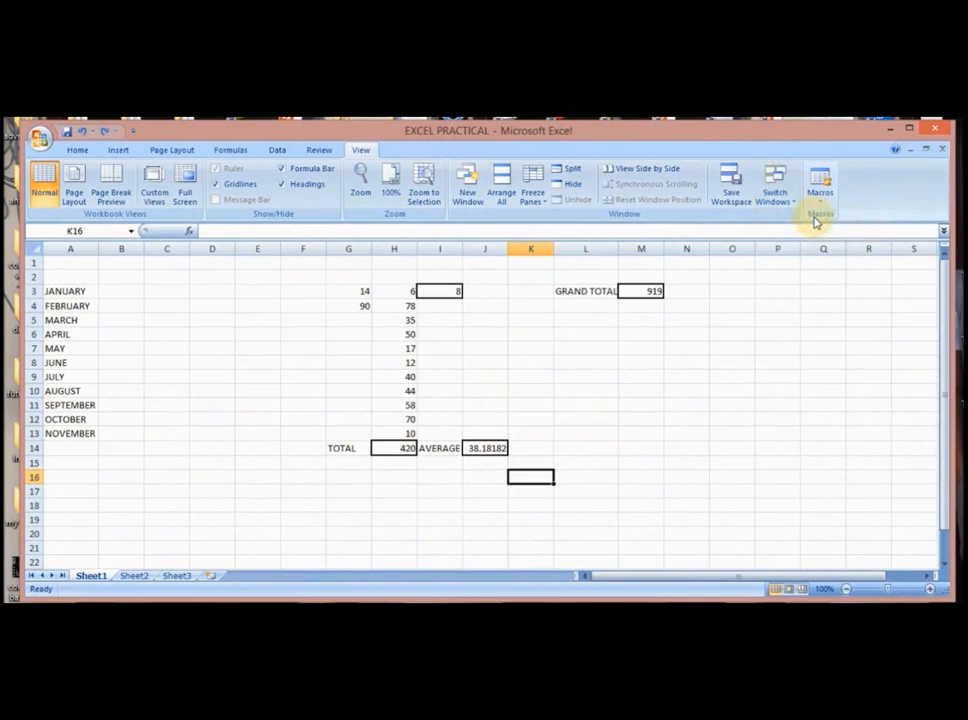
pyautogui.click(792, 202)
pyautogui.click(818, 233)
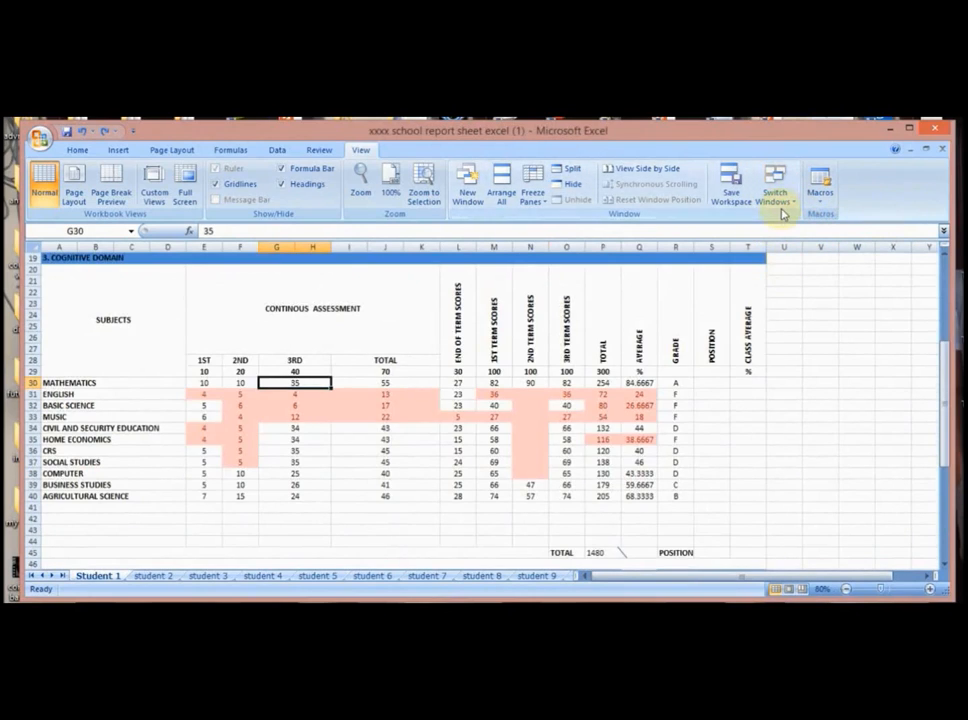
pyautogui.click(790, 203)
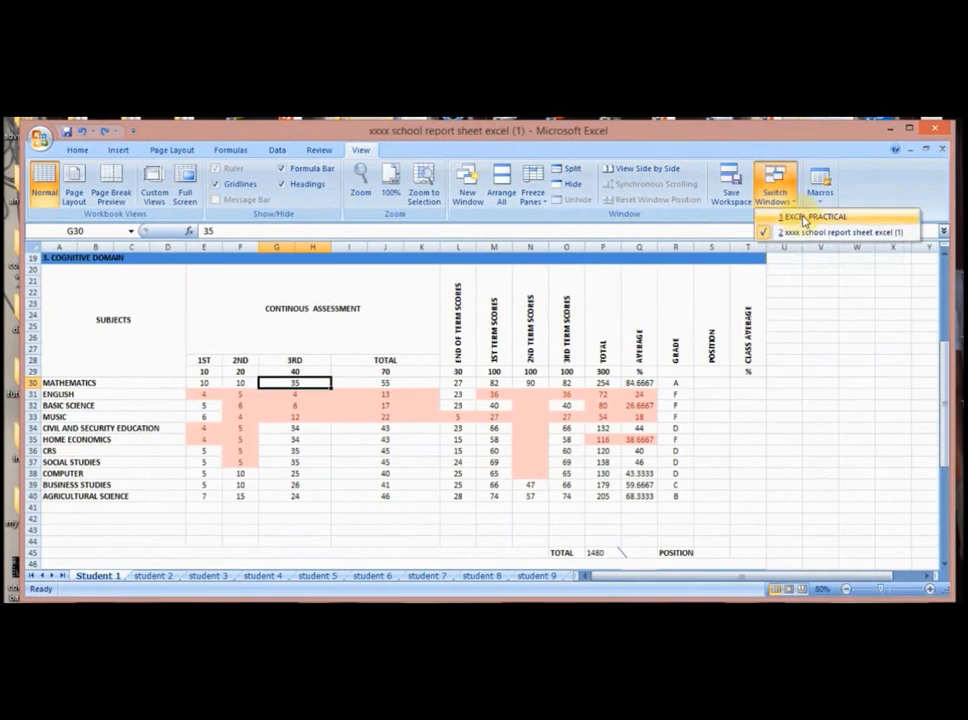
pyautogui.click(805, 216)
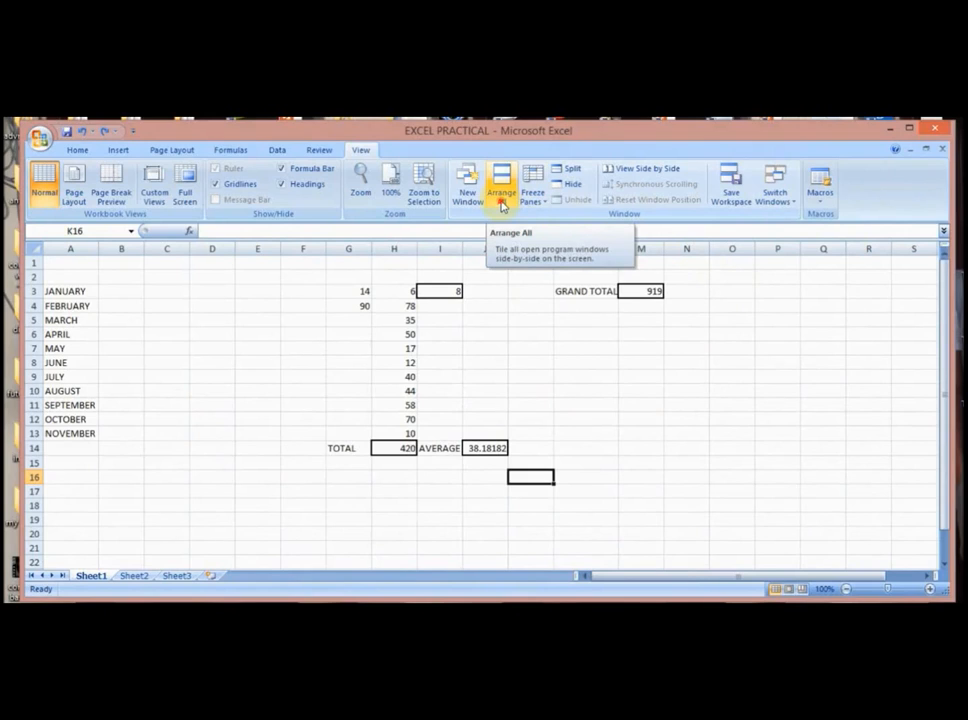
# - Arrange the open workbook windows in a cascade and shift the EXCEL PRACTICAL window slightly down and to the right
pyautogui.click(501, 203)
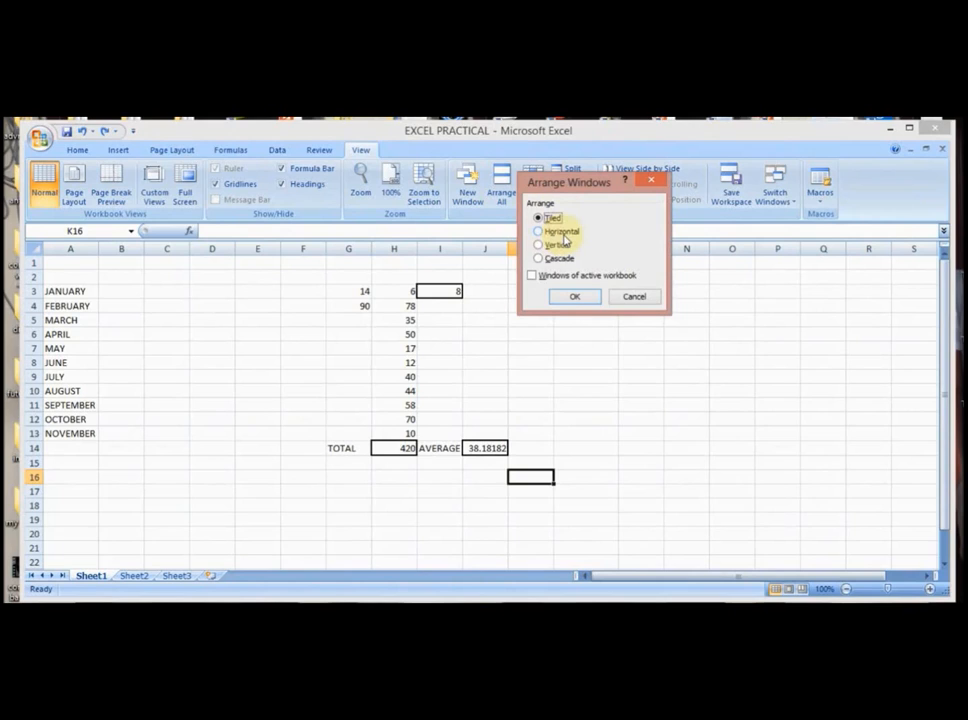
pyautogui.click(539, 259)
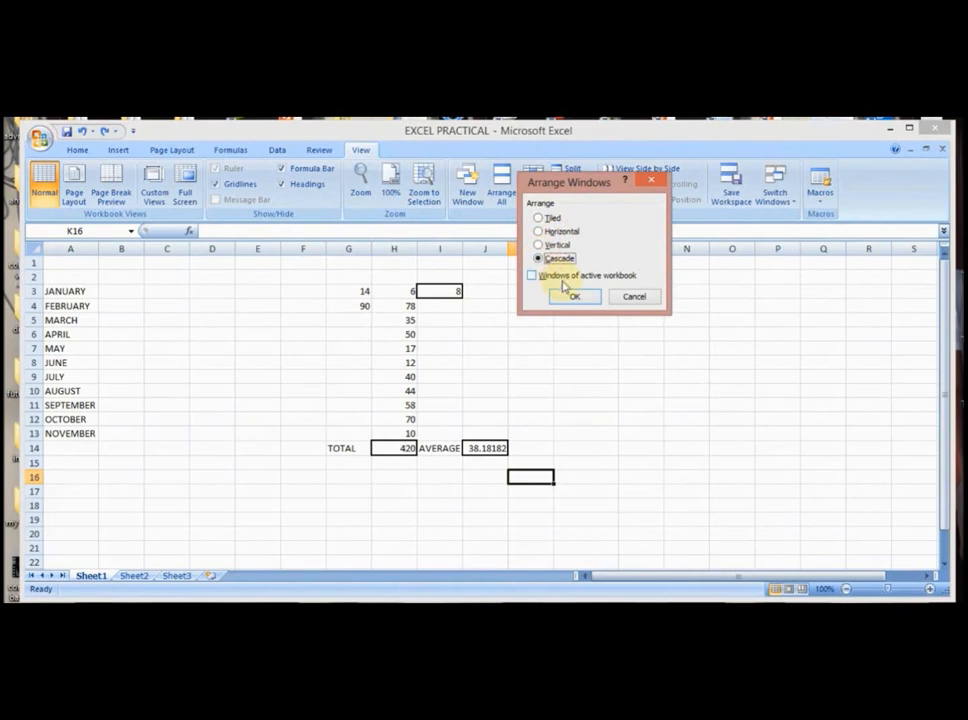
pyautogui.click(570, 295)
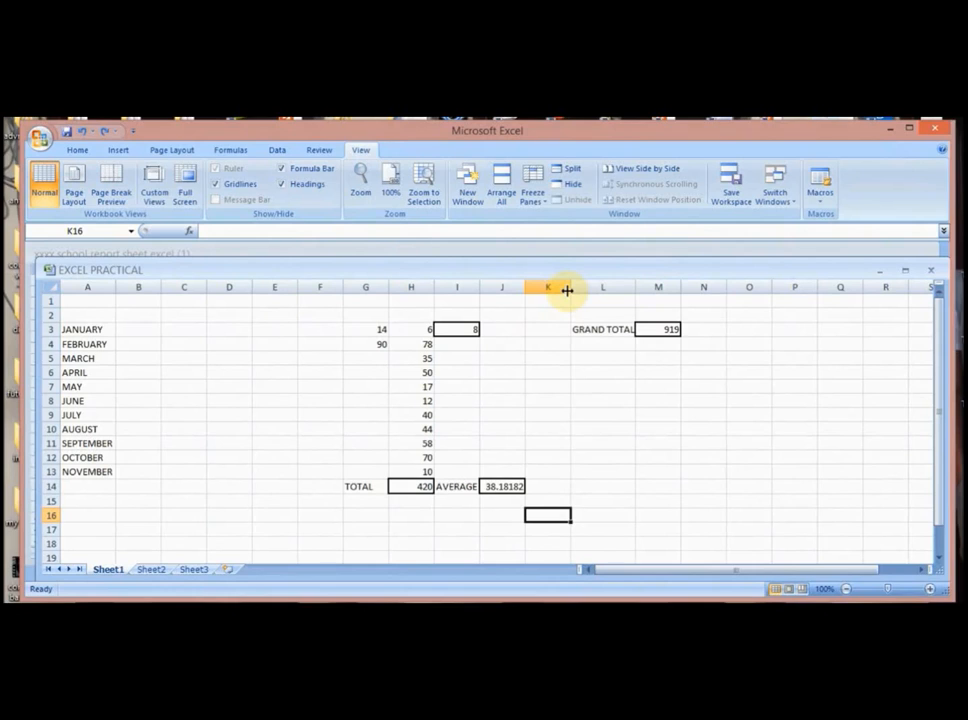
pyautogui.moveTo(501, 268)
pyautogui.mouseDown()
pyautogui.moveTo(501, 298)
pyautogui.moveTo(642, 330)
pyautogui.moveTo(590, 344)
pyautogui.moveTo(577, 296)
pyautogui.moveTo(625, 368)
pyautogui.moveTo(533, 268)
pyautogui.moveTo(549, 309)
pyautogui.moveTo(511, 266)
pyautogui.moveTo(513, 276)
pyautogui.mouseUp()
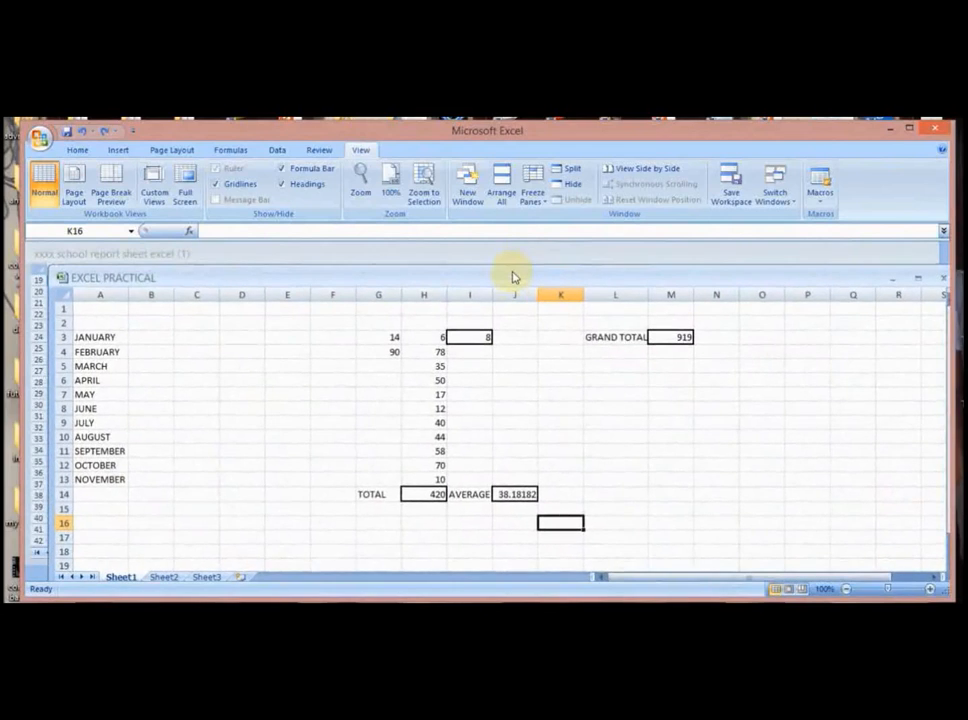
# - Arrange the two open workbook windows horizontally, one above the other
pyautogui.click(502, 190)
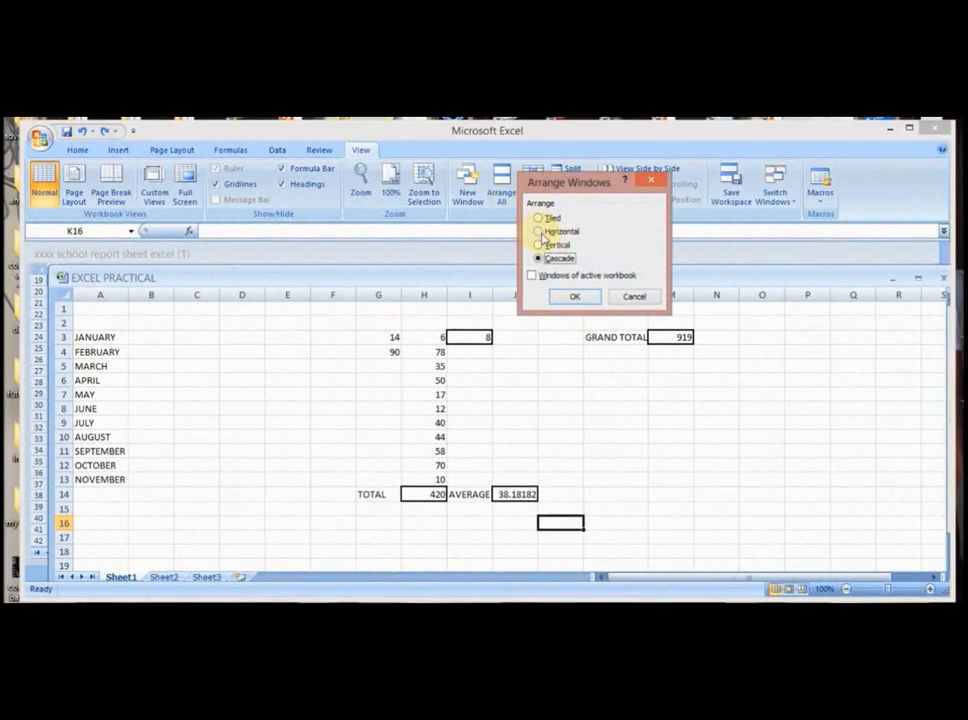
pyautogui.click(537, 232)
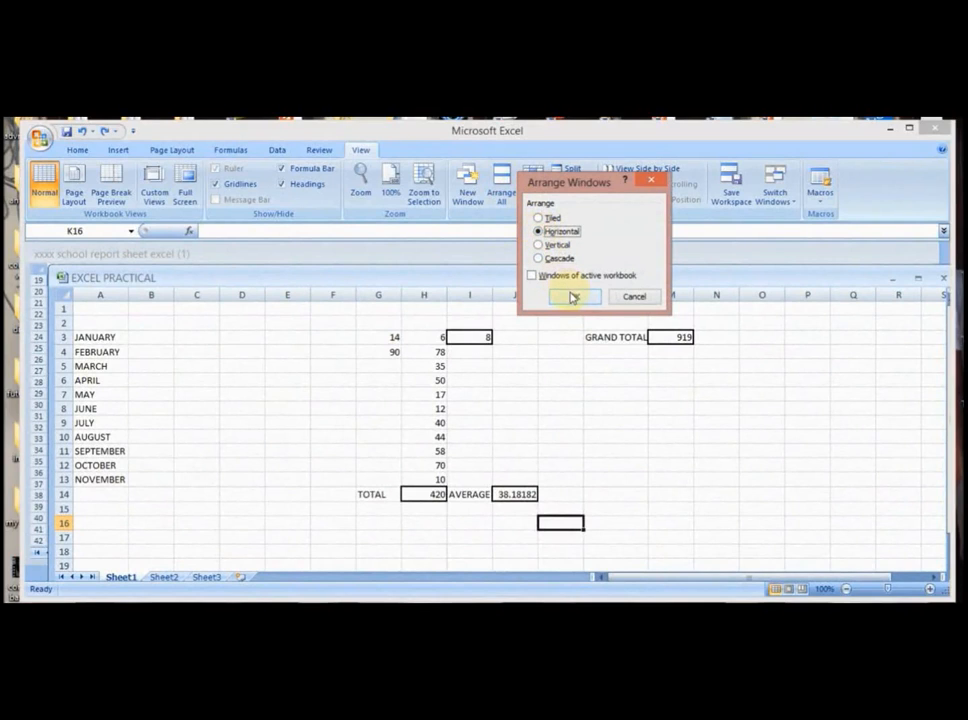
pyautogui.click(573, 296)
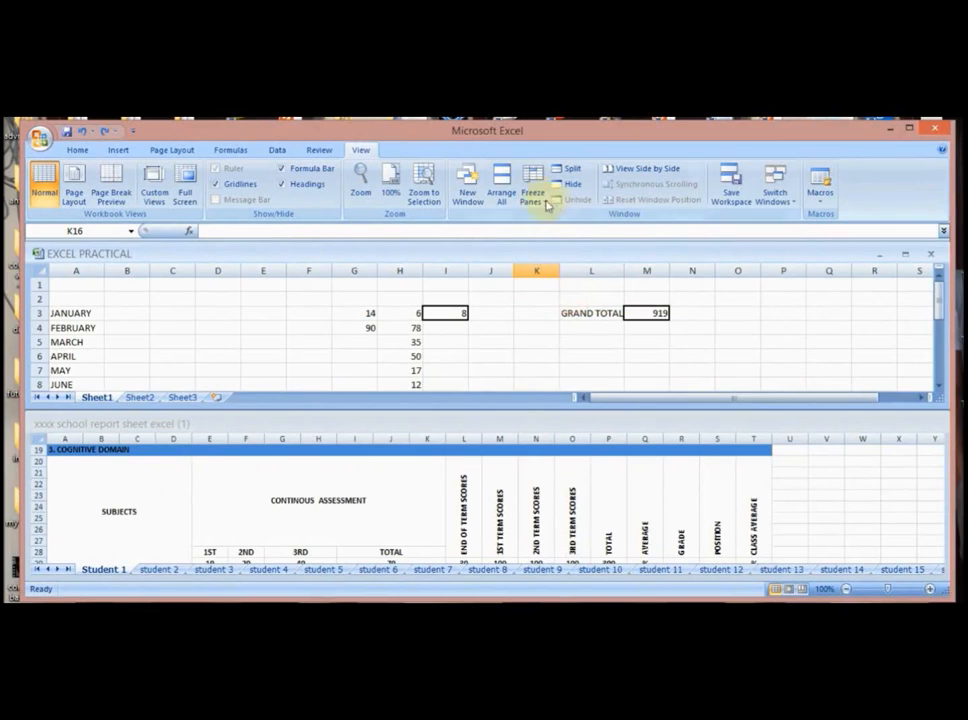
# - Tile the two workbook windows, then activate the school report window and return to EXCEL PRACTICAL
pyautogui.click(502, 203)
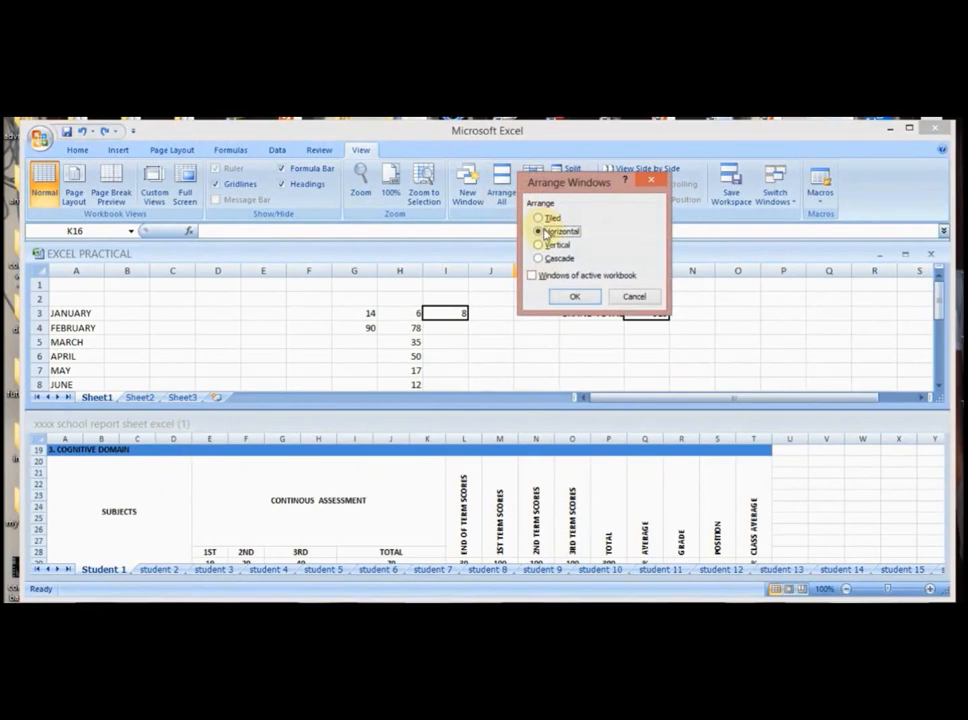
pyautogui.click(539, 218)
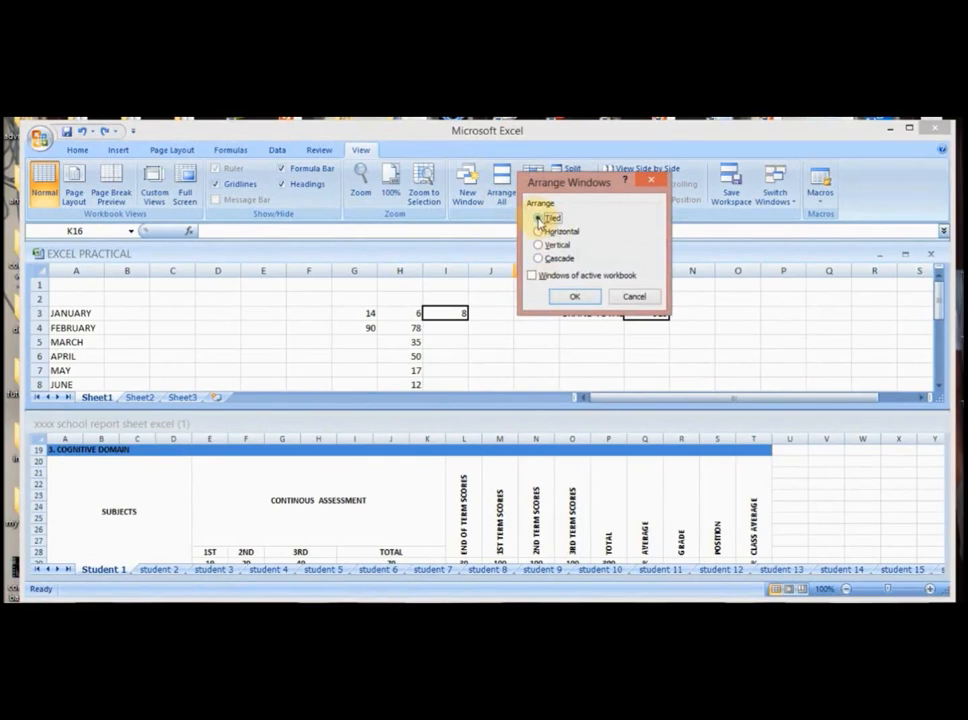
pyautogui.click(573, 296)
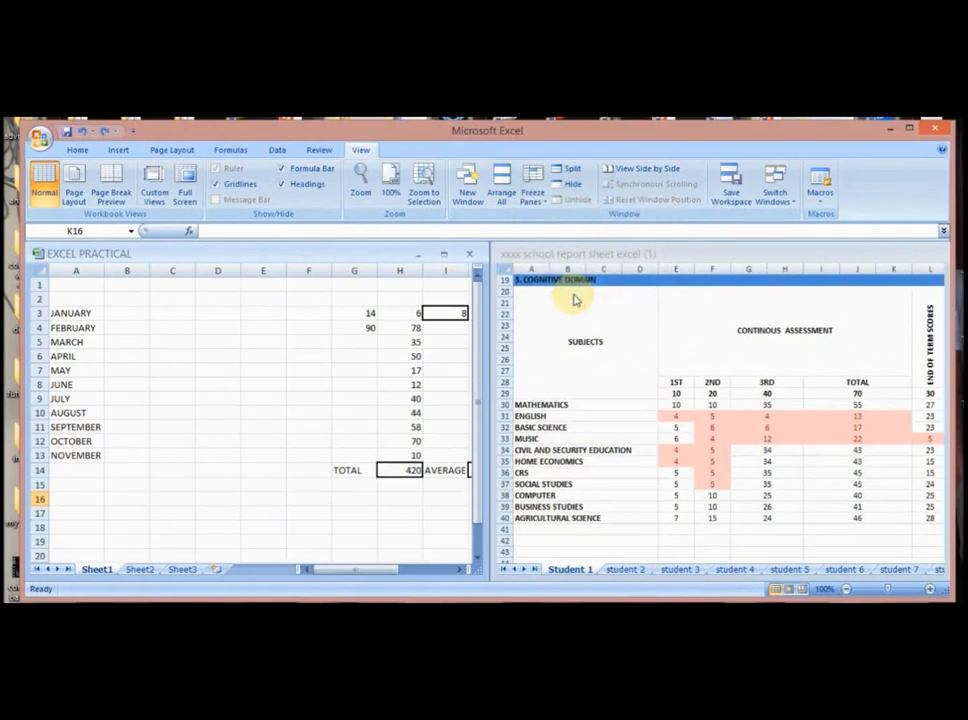
pyautogui.click(617, 348)
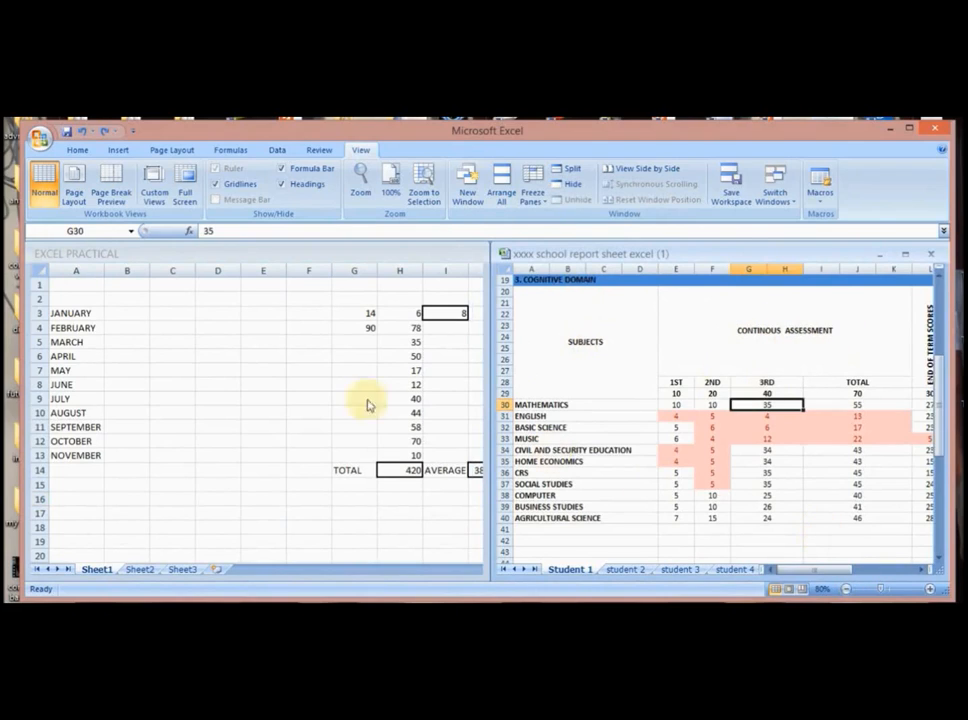
pyautogui.click(296, 381)
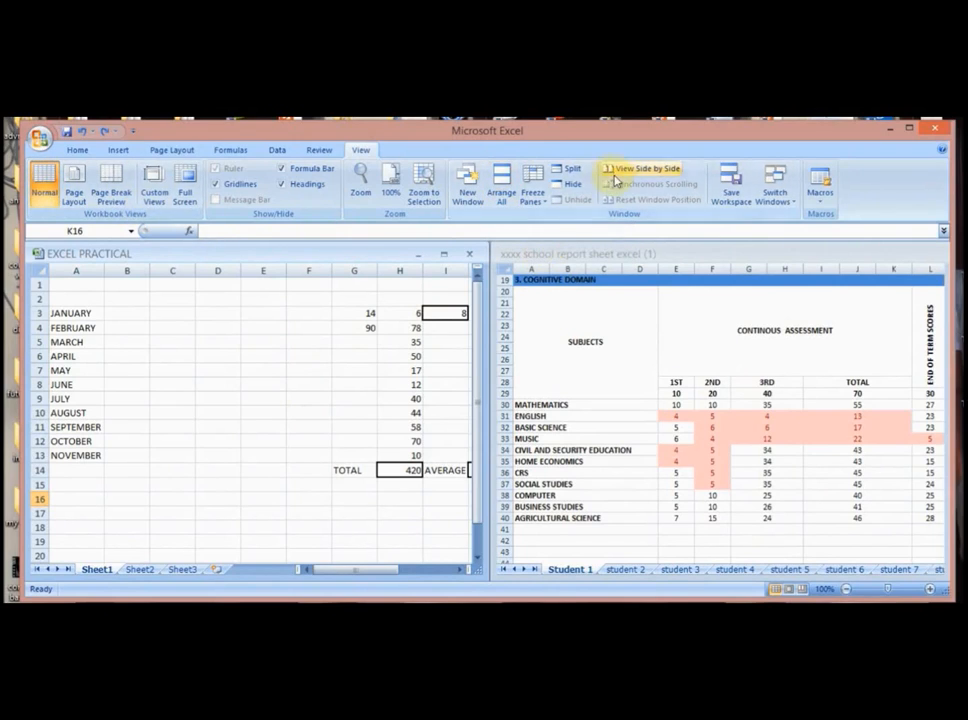
# - Rearrange the windows as tiled, limited to the windows of the active EXCEL PRACTICAL workbook
pyautogui.click(506, 200)
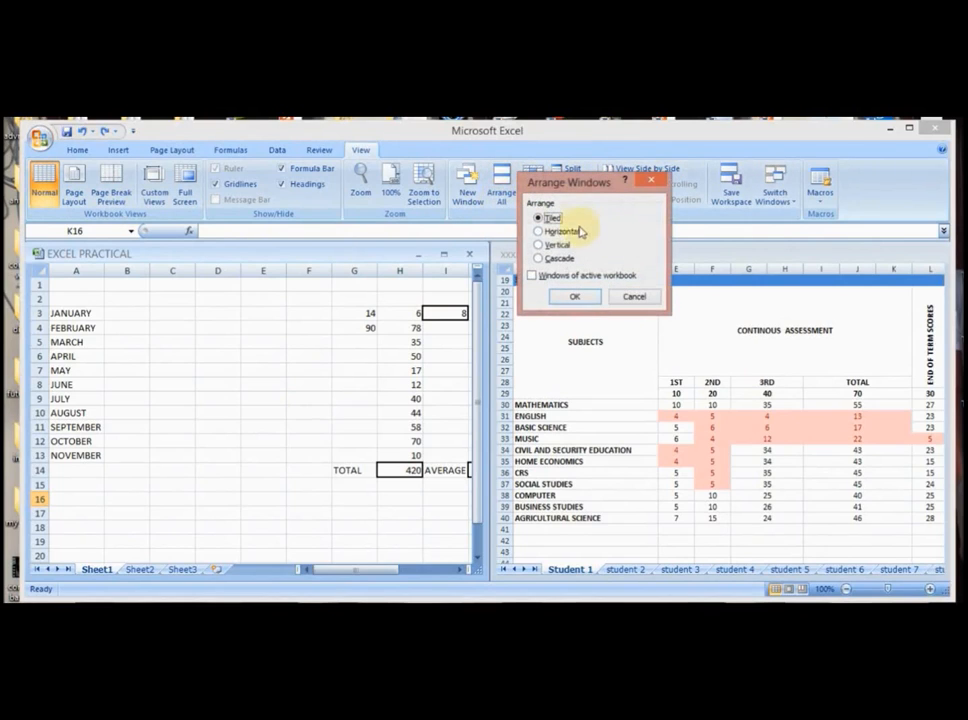
pyautogui.click(532, 276)
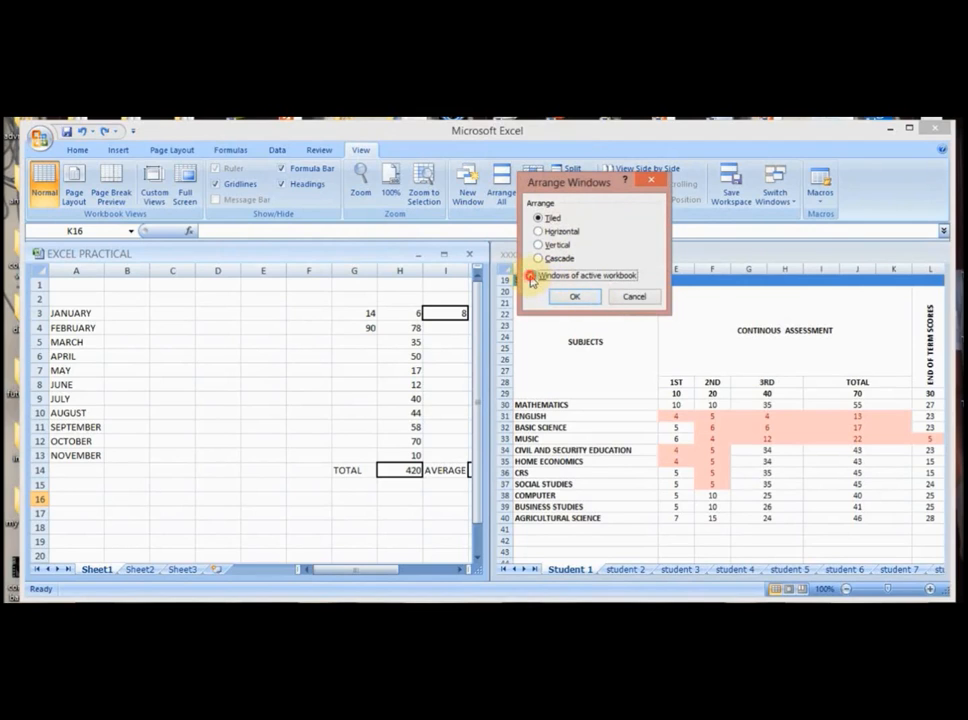
pyautogui.click(571, 297)
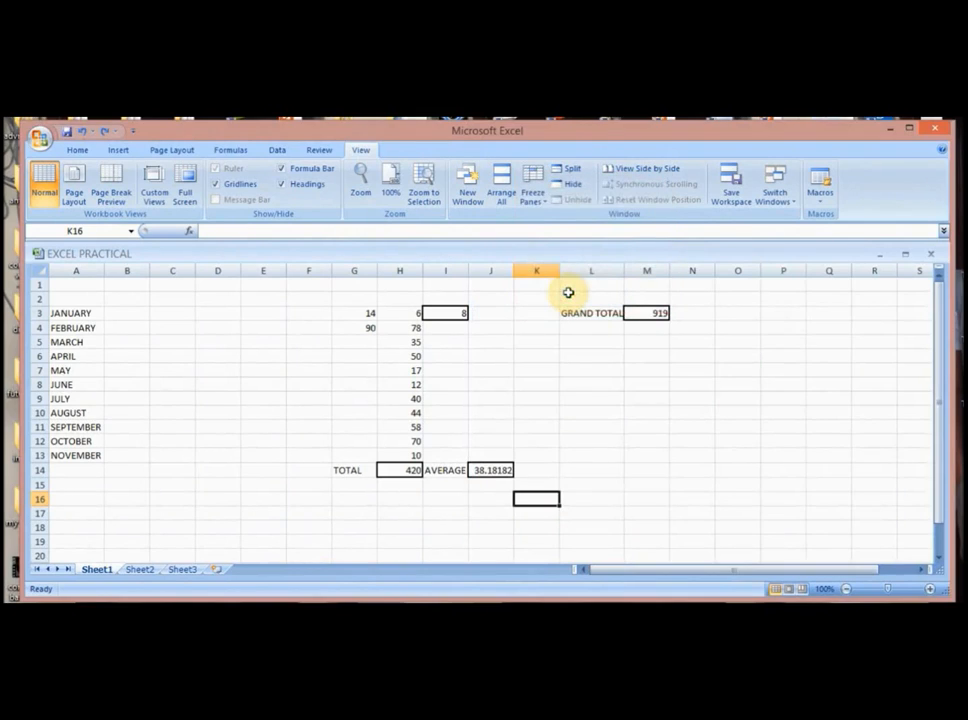